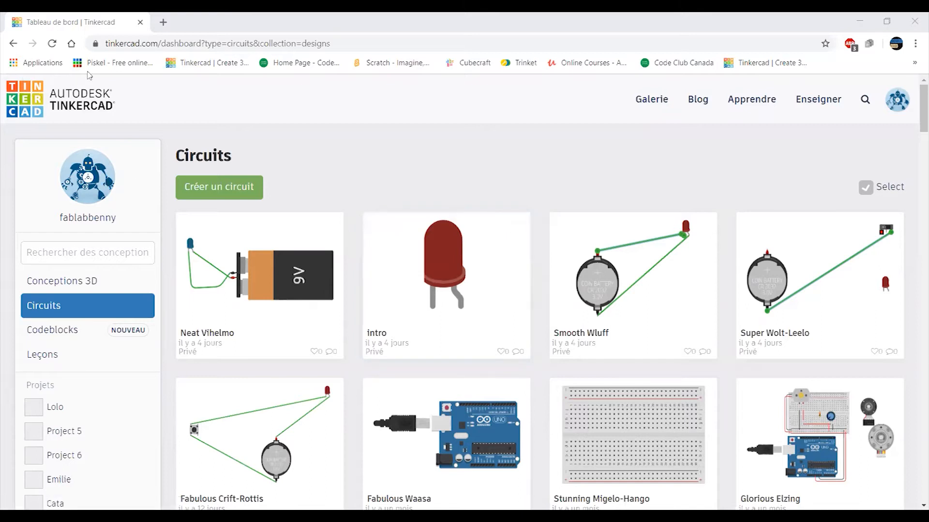
Look at the Tinkercad site address and the options of the account menu.
left_click_drag(106, 42, 157, 43)
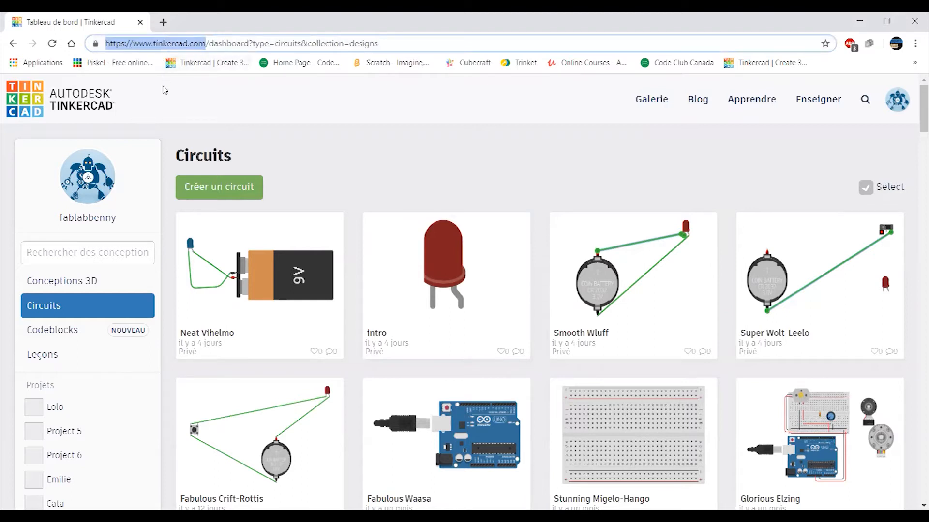
left_click(519, 175)
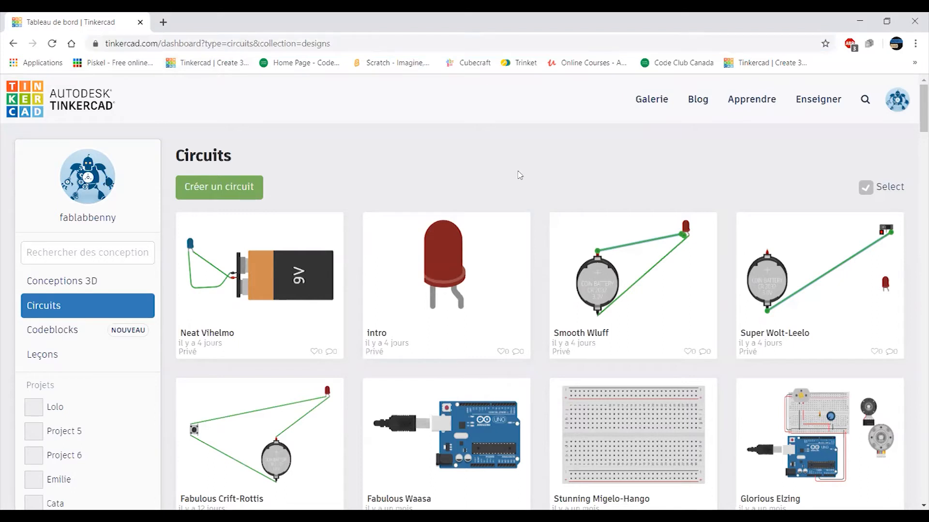
left_click(898, 103)
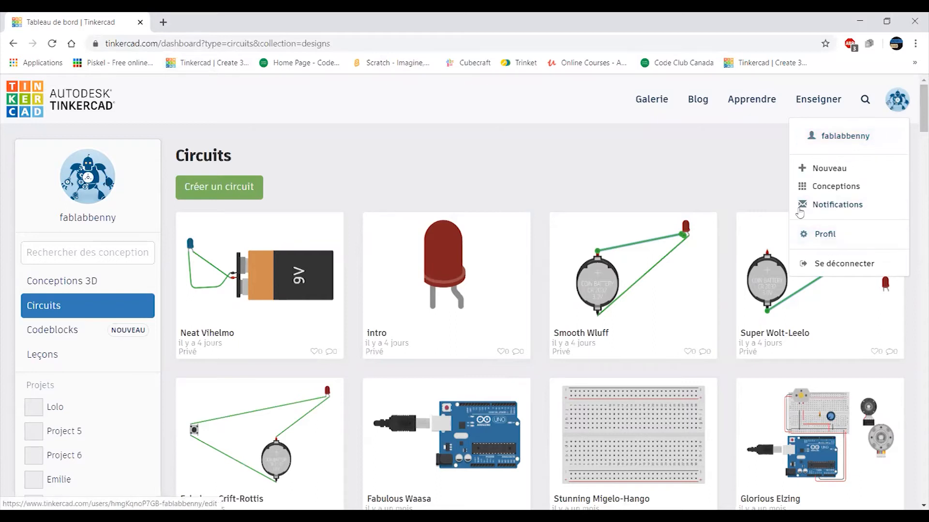
left_click(660, 173)
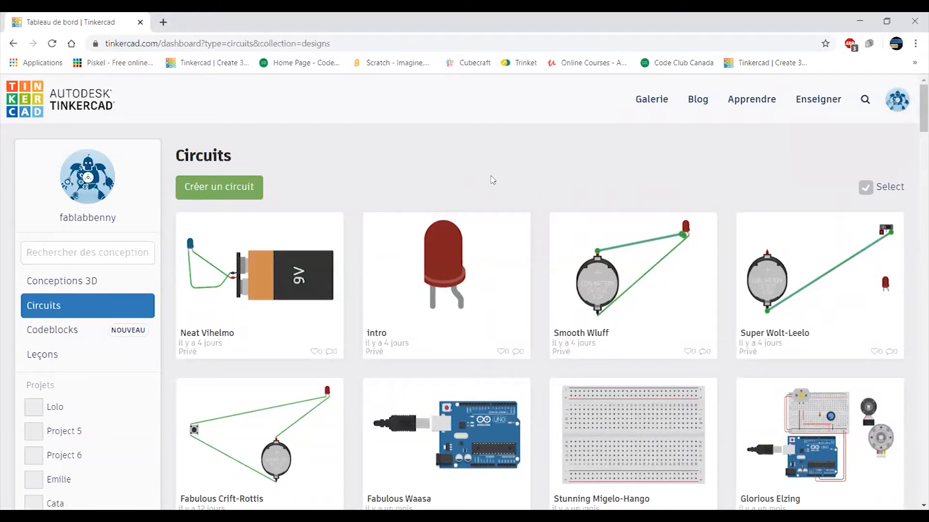
Look through the dashboard's 3D designs (Conceptions 3D), Circuits and lessons (Leçons) collections.
left_click(78, 286)
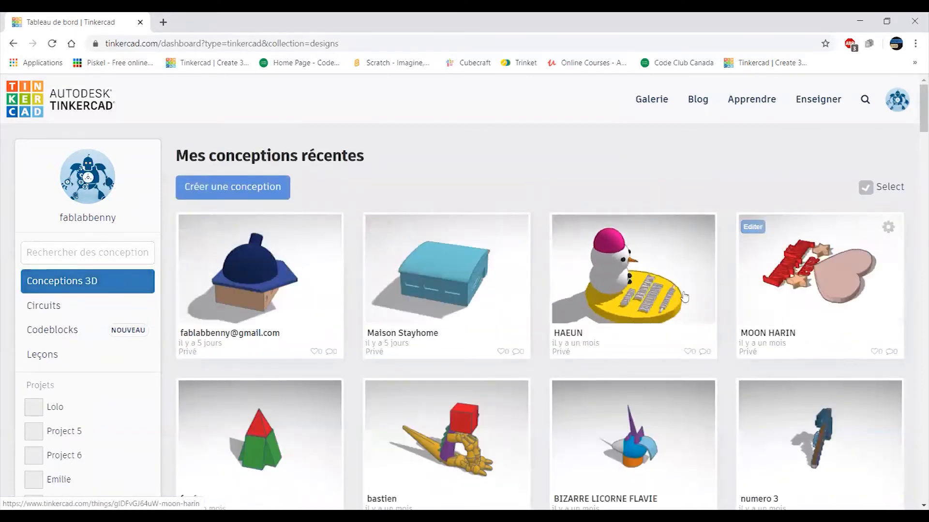
scroll(249, 288, "down", 1)
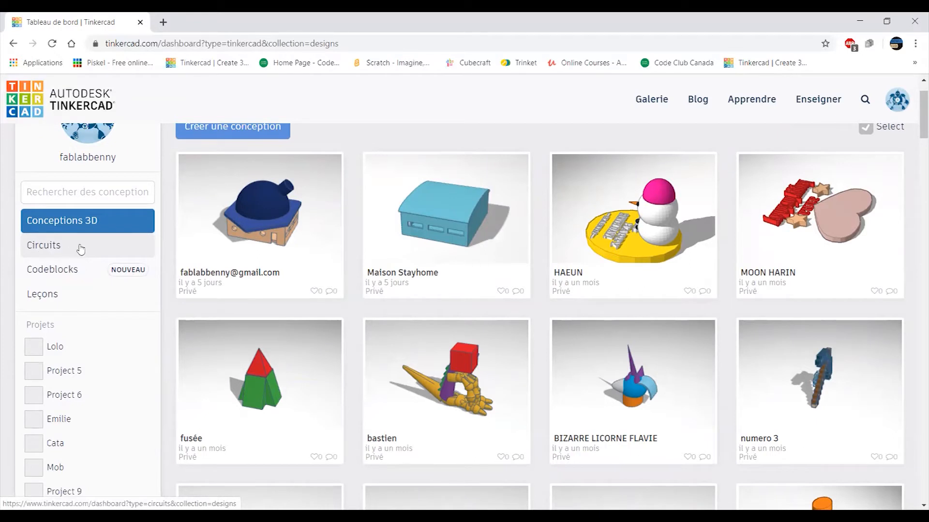
scroll(53, 254, "up", 1)
scroll(48, 256, "down", 1)
left_click(62, 250)
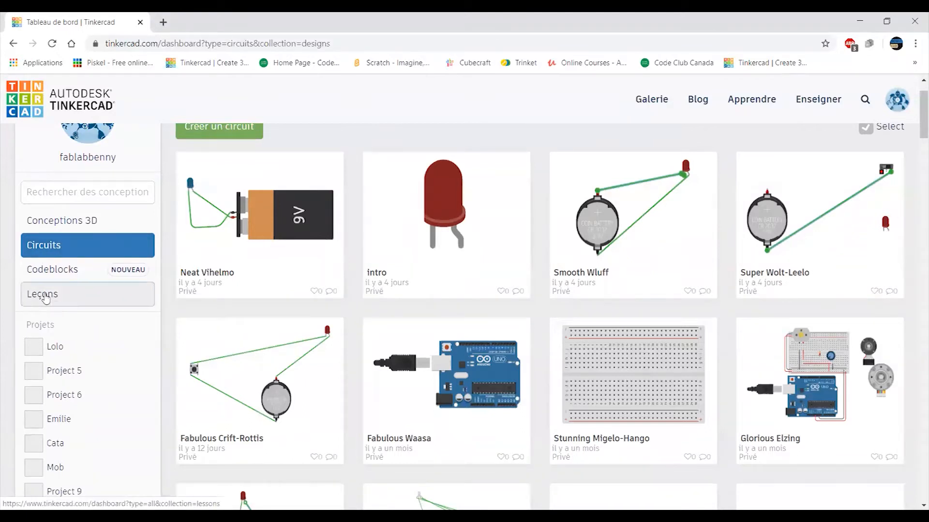
left_click(45, 296)
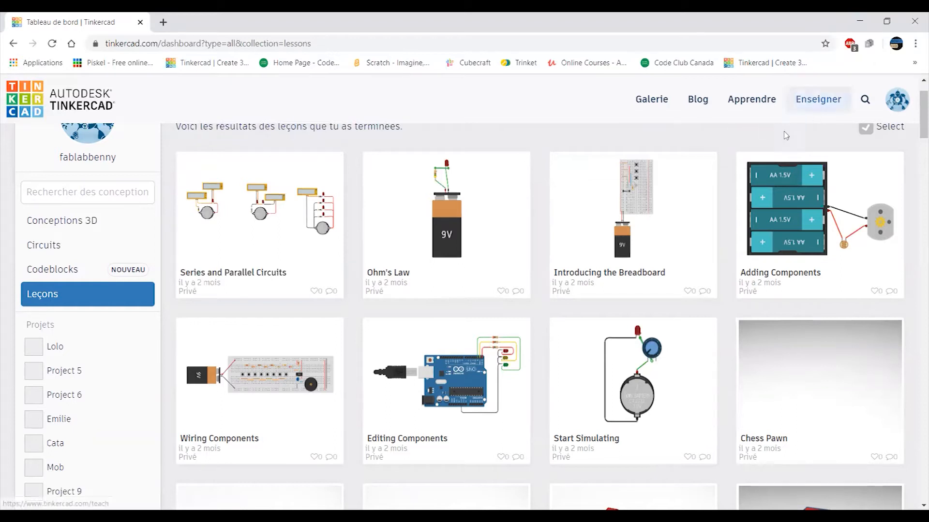
Examine the learning pages (Apprendre) for 3D, Codeblocks and Circuits, including the starter lessons for circuits.
left_click(742, 105)
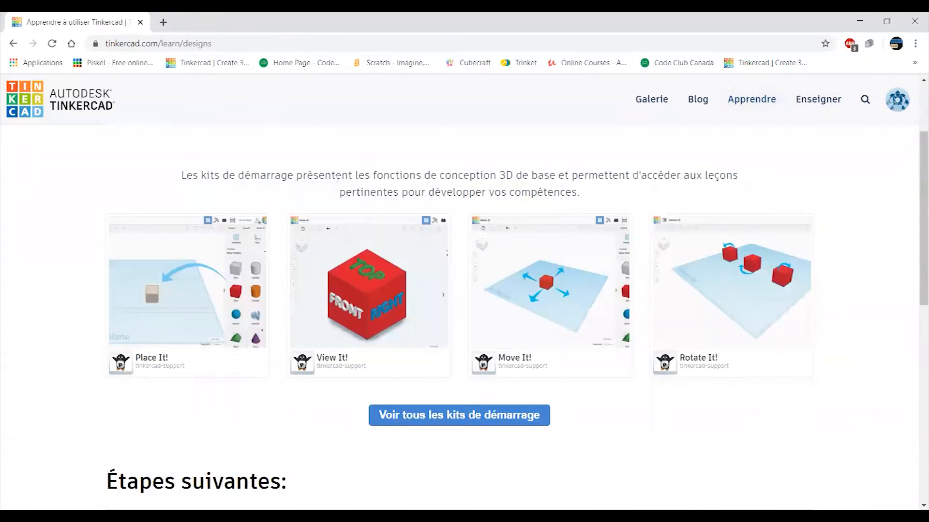
scroll(271, 185, "up", 3)
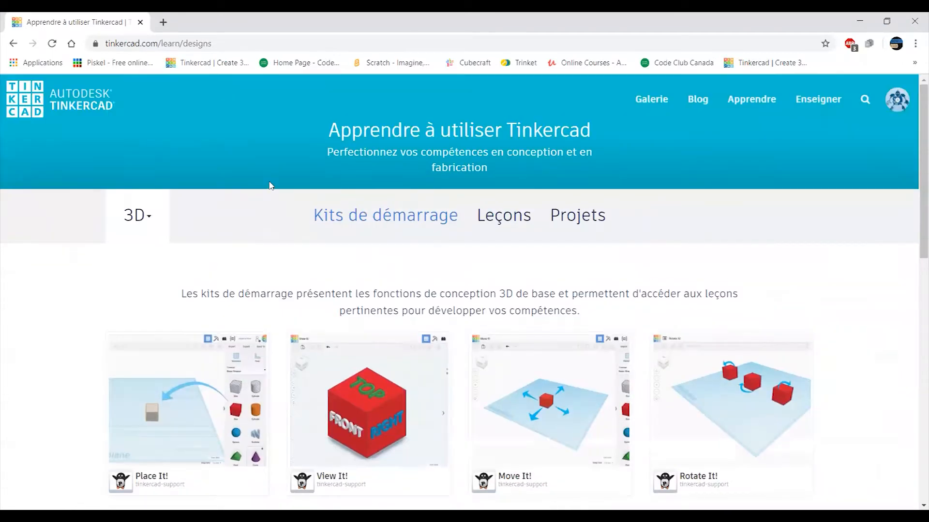
left_click(148, 216)
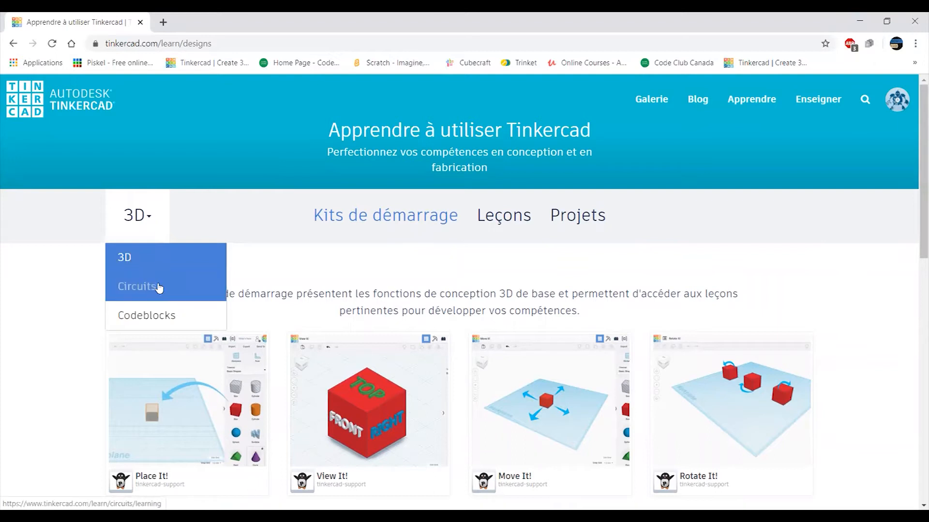
left_click(155, 319)
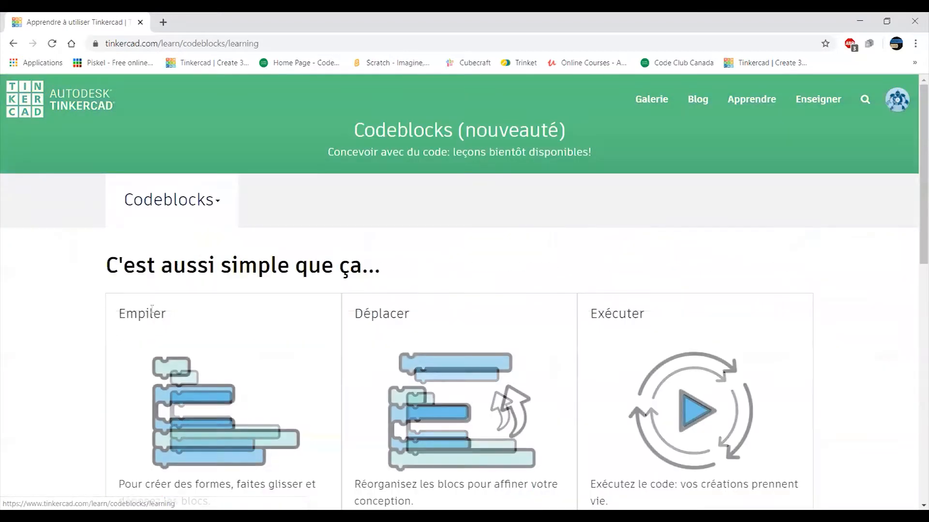
left_click(175, 217)
left_click(151, 272)
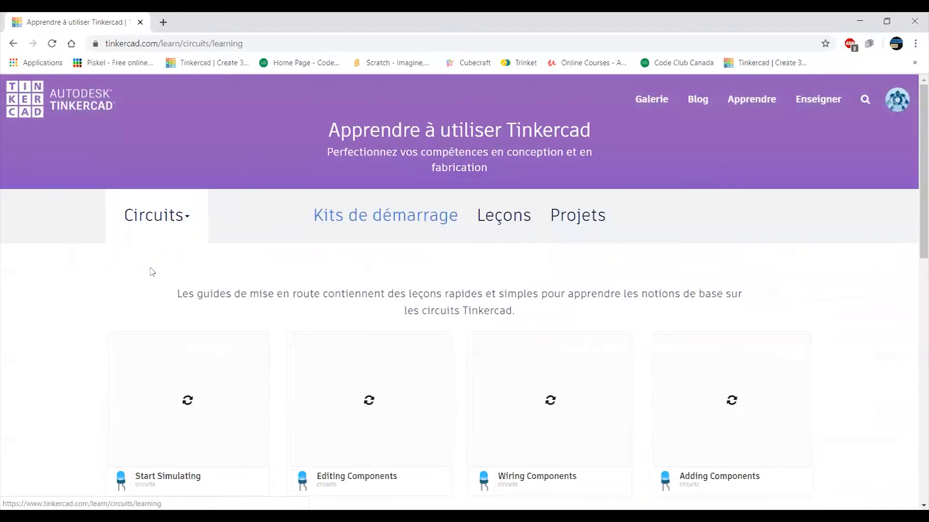
scroll(371, 299, "down", 3)
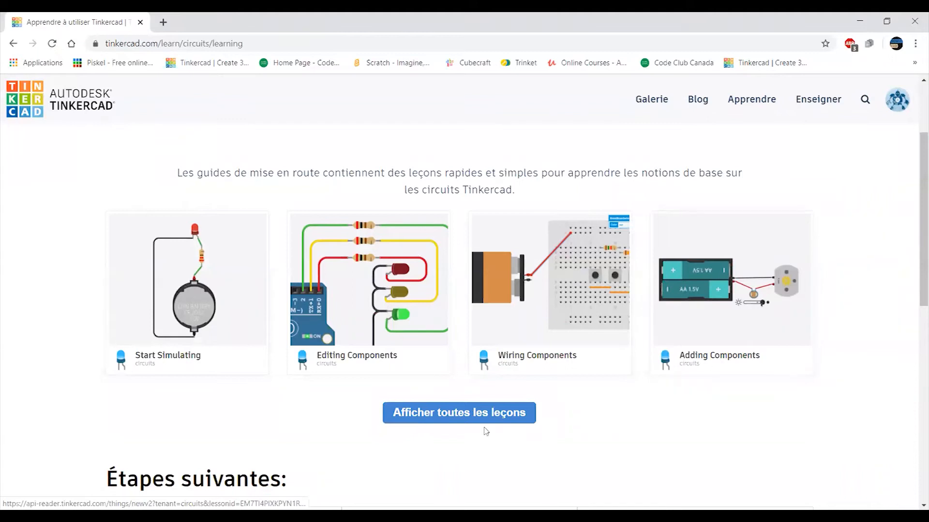
scroll(294, 236, "up", 3)
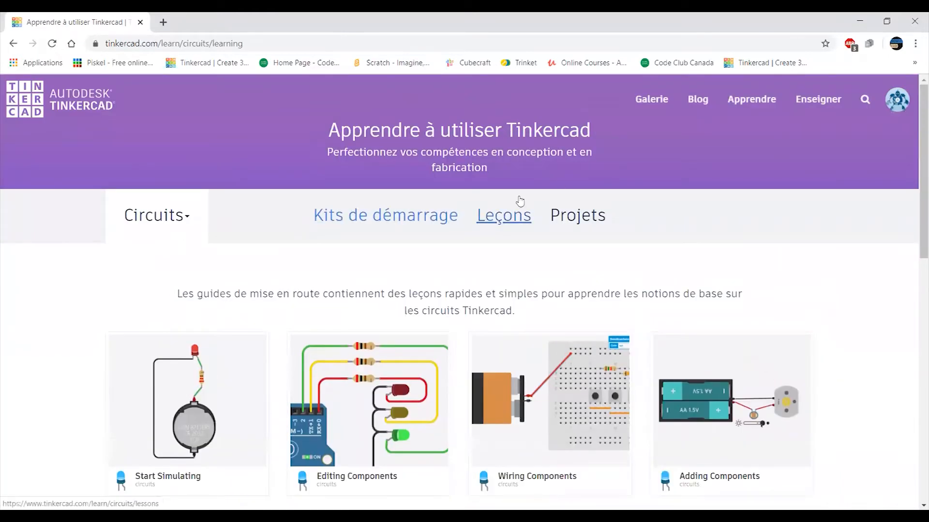
Return to the dashboard's Circuits collection and create a new circuit.
left_click(25, 109)
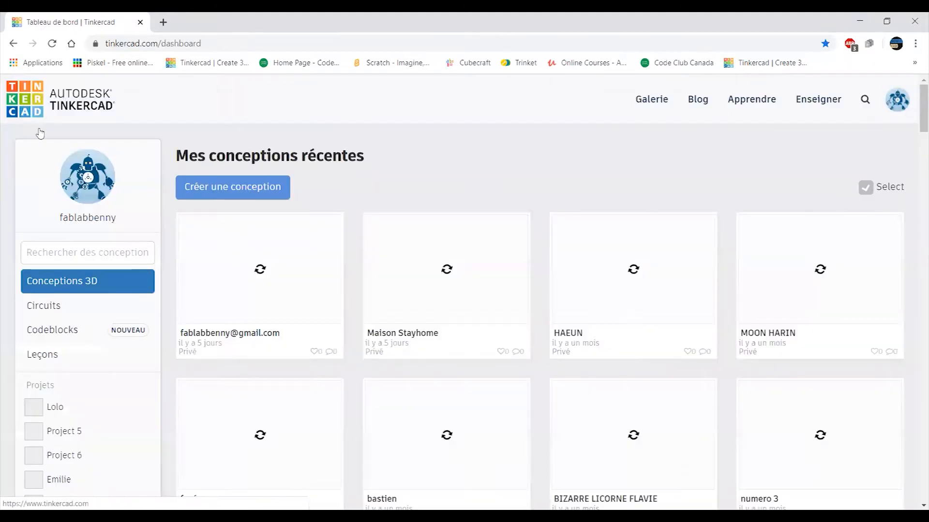
left_click(38, 310)
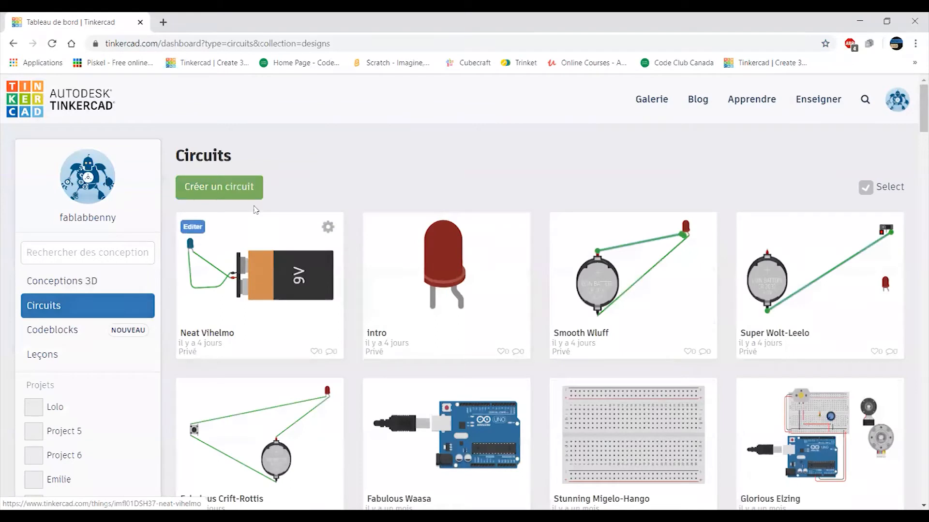
left_click(236, 190)
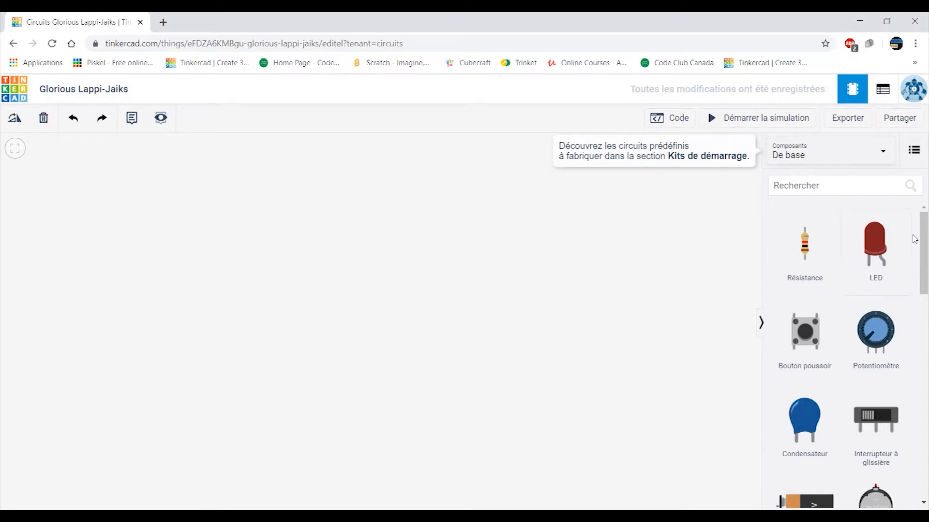
Look through the basic components, and display the full component set (Tout) to examine its list.
scroll(912, 290, "down", 9)
scroll(903, 385, "up", 9)
left_click(886, 155)
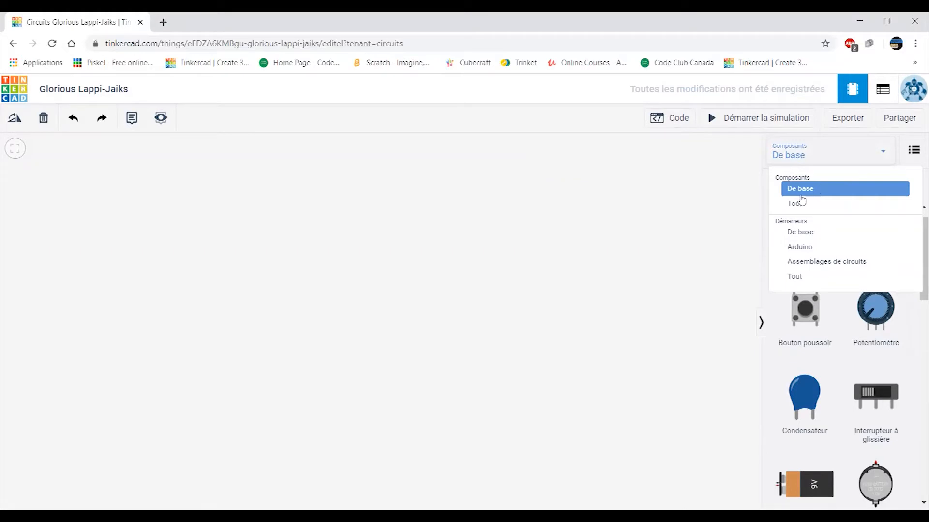
left_click(793, 206)
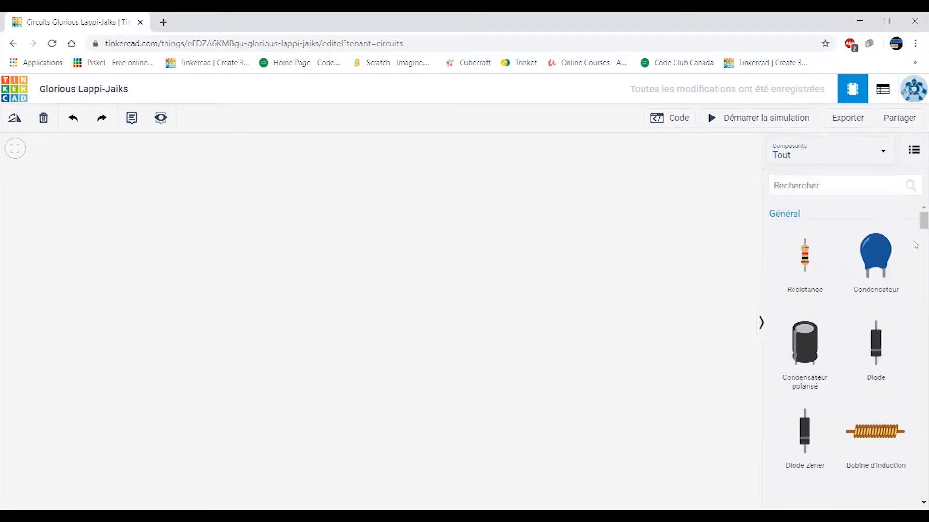
scroll(915, 236, "down", 5)
left_click_drag(915, 236, 915, 203)
Set the component library back to the basic set (De base) and look through its parts.
left_click(859, 159)
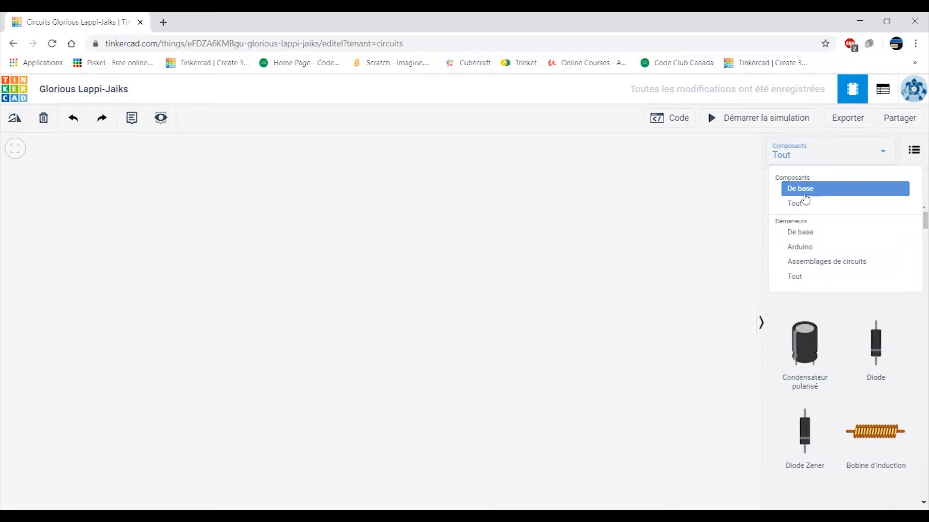
left_click(804, 196)
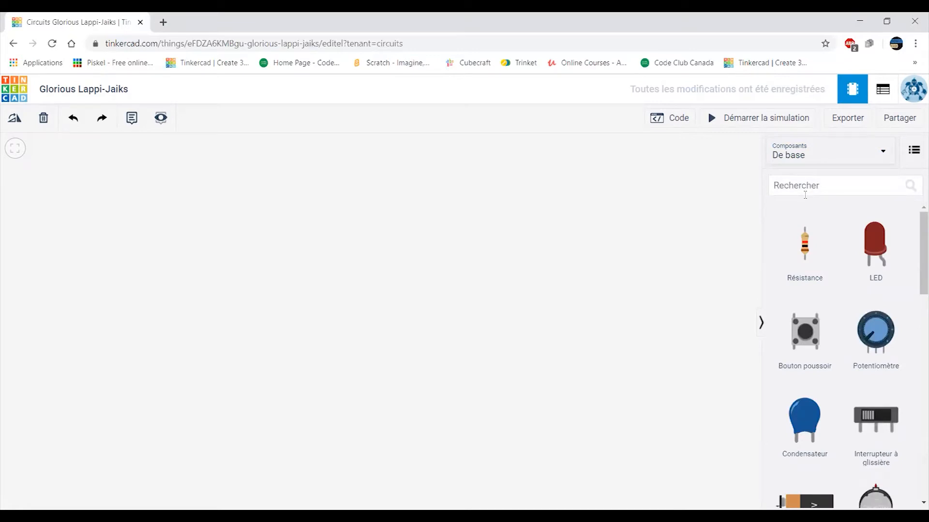
left_click(803, 255)
scroll(792, 392, "down", 1)
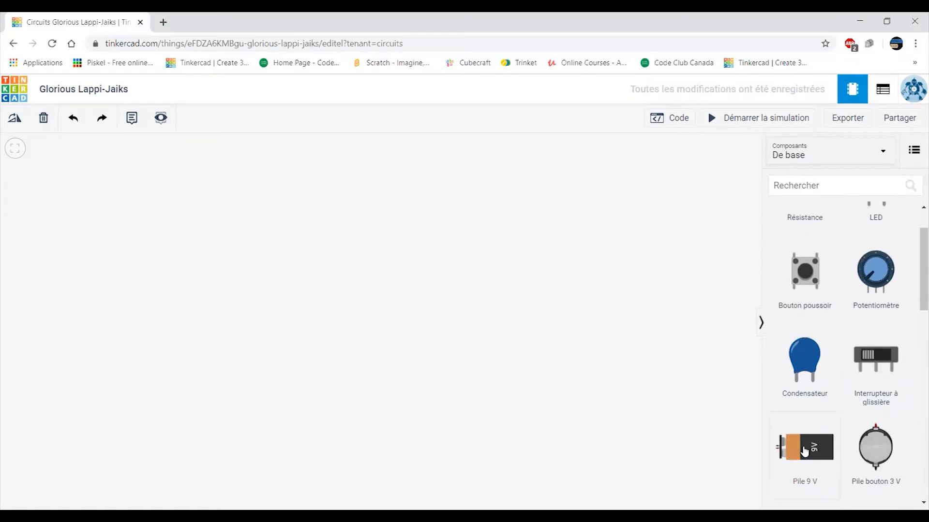
scroll(794, 384, "up", 1)
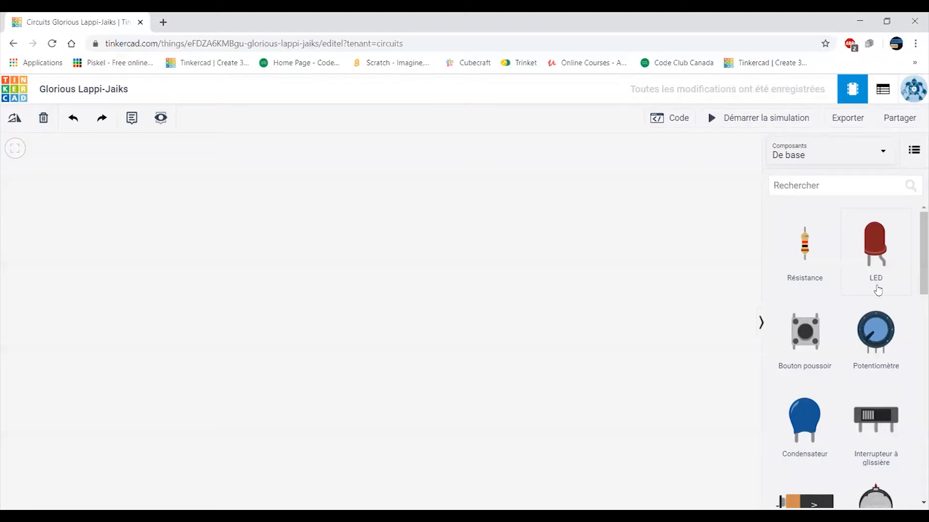
Place two red LEDs side by side on the empty workplane.
left_click_drag(876, 249, 443, 261)
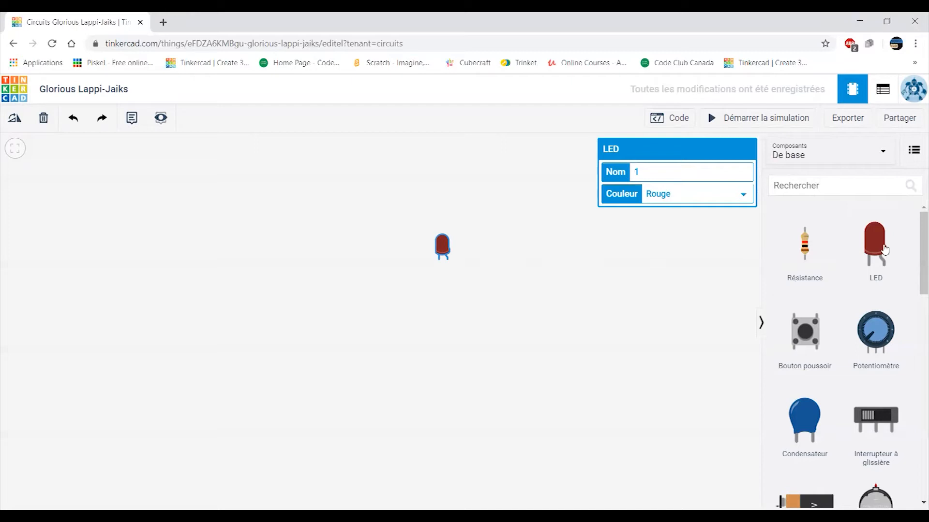
left_click_drag(884, 249, 375, 263)
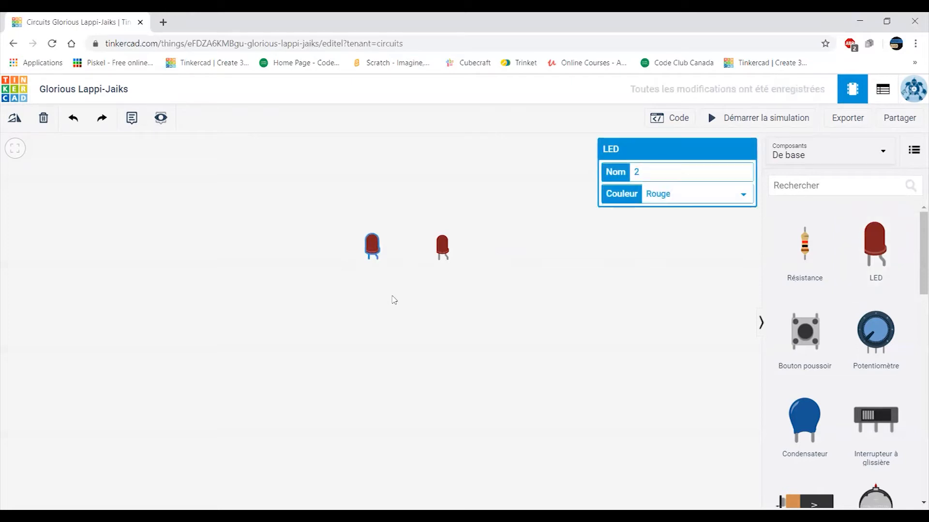
scroll(469, 305, "up", 3)
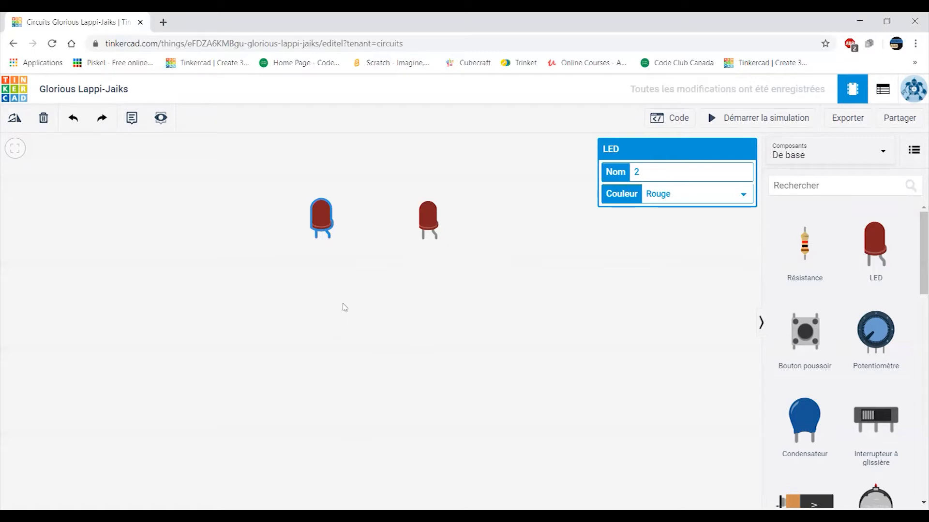
left_click(338, 313)
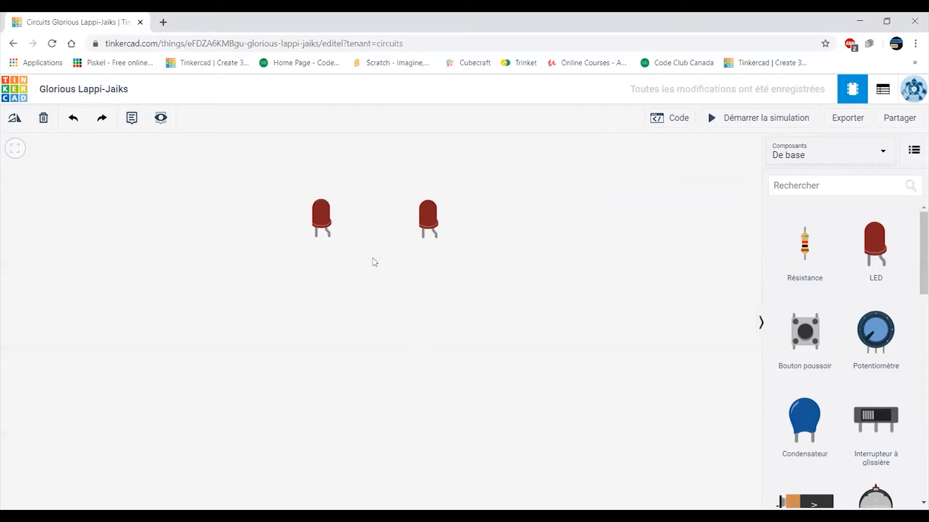
Delete the left LED and place a new red LED at the same spot.
left_click(319, 218)
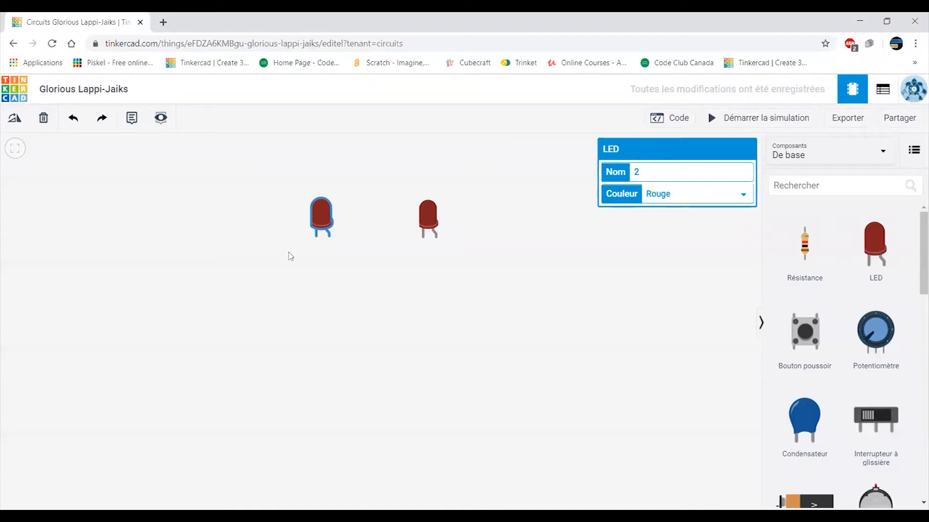
key("Delete")
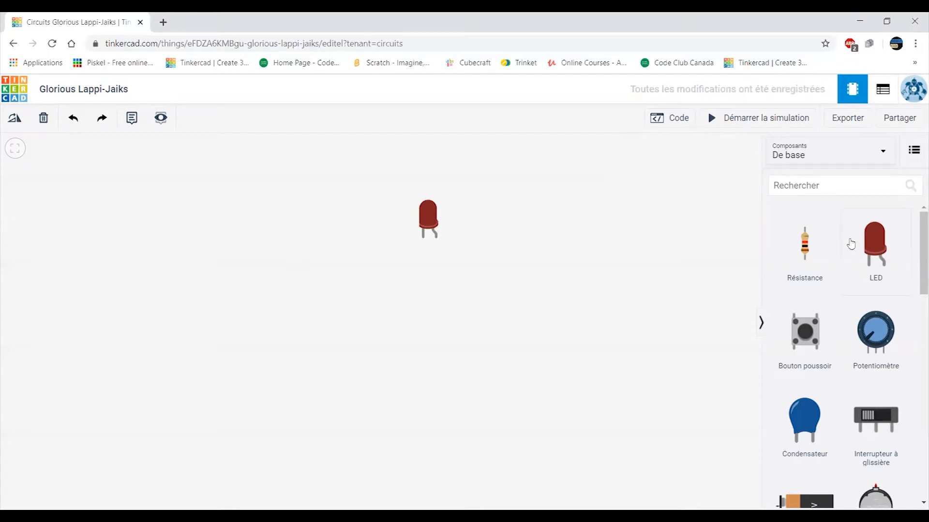
left_click_drag(866, 250, 327, 240)
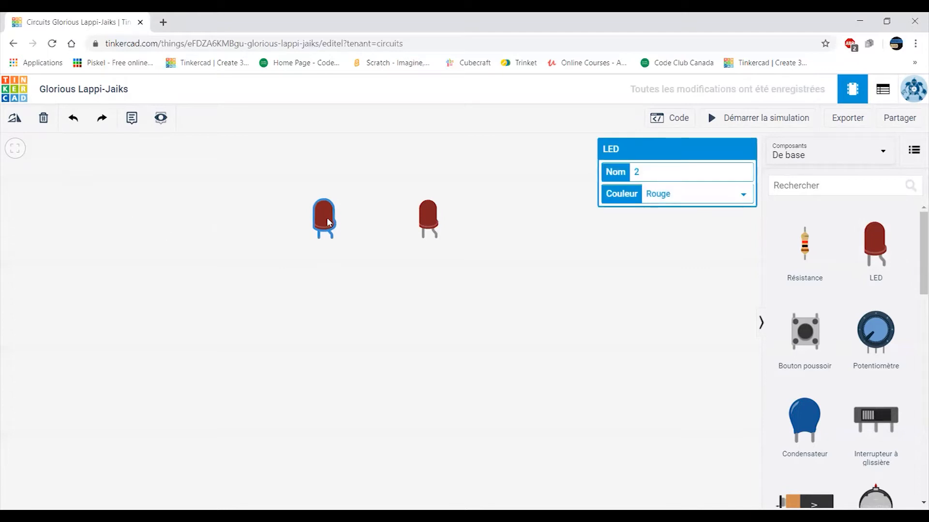
Delete the left LED, and undo, redo and again undo that deletion.
left_click(43, 119)
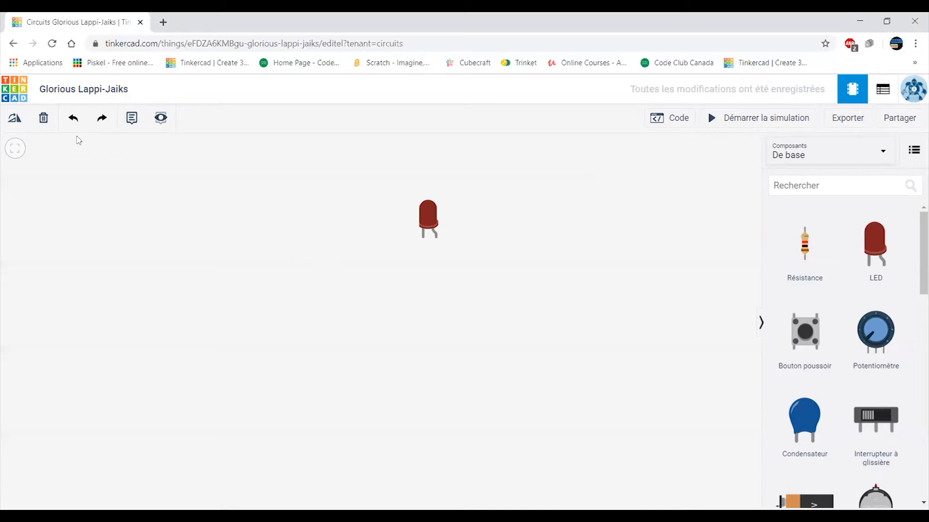
left_click(101, 119)
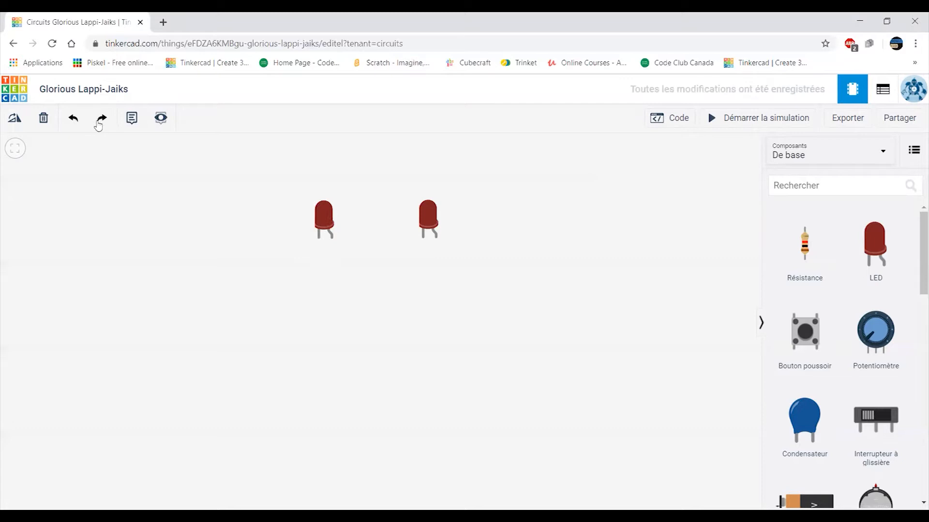
key("ctrl+z")
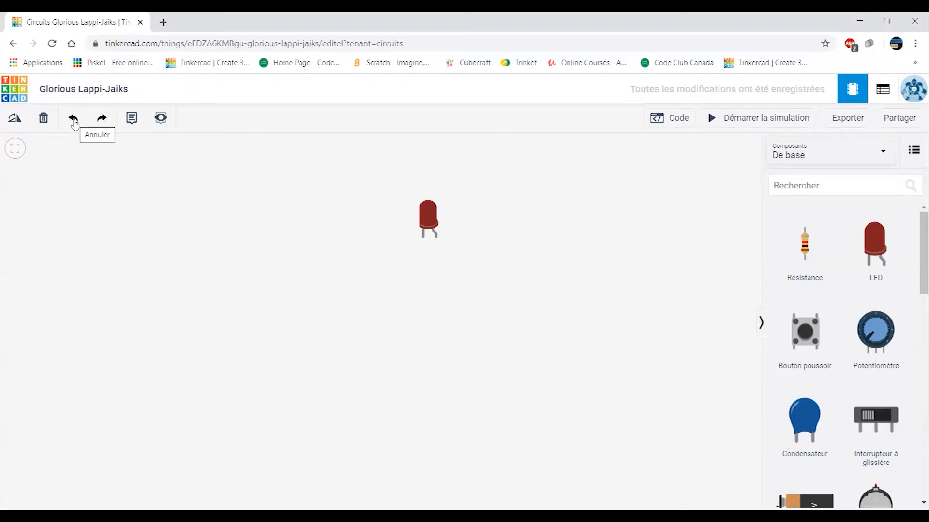
left_click(73, 119)
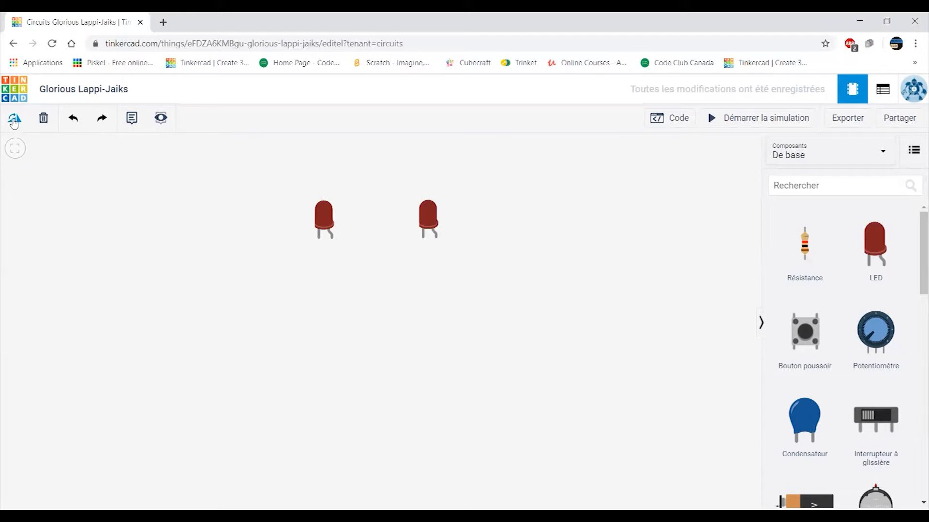
Rotate the left LED in repeated increments, and delete it from the workplane.
left_click(331, 218)
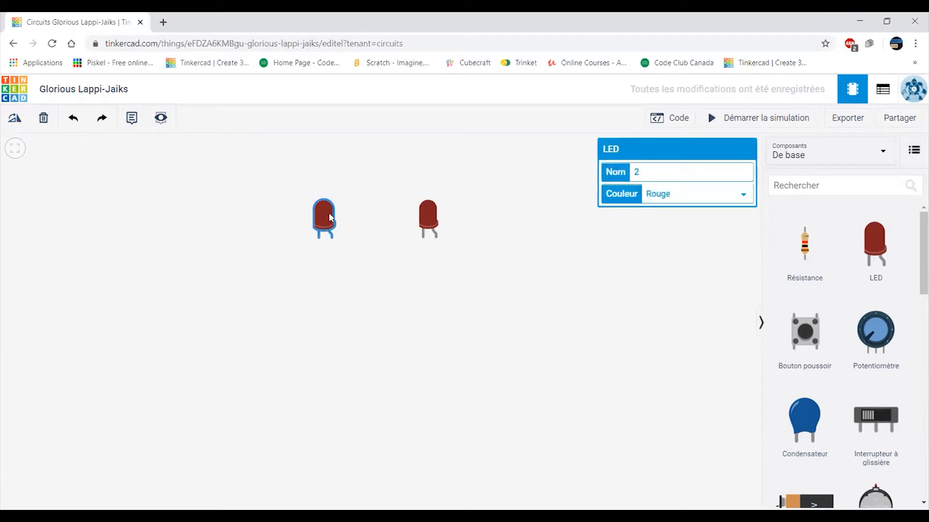
left_click(15, 120)
left_click(15, 120)
left_click(15, 120)
left_click(15, 120)
left_click(15, 120)
left_click(15, 120)
left_click(15, 120)
left_click(43, 118)
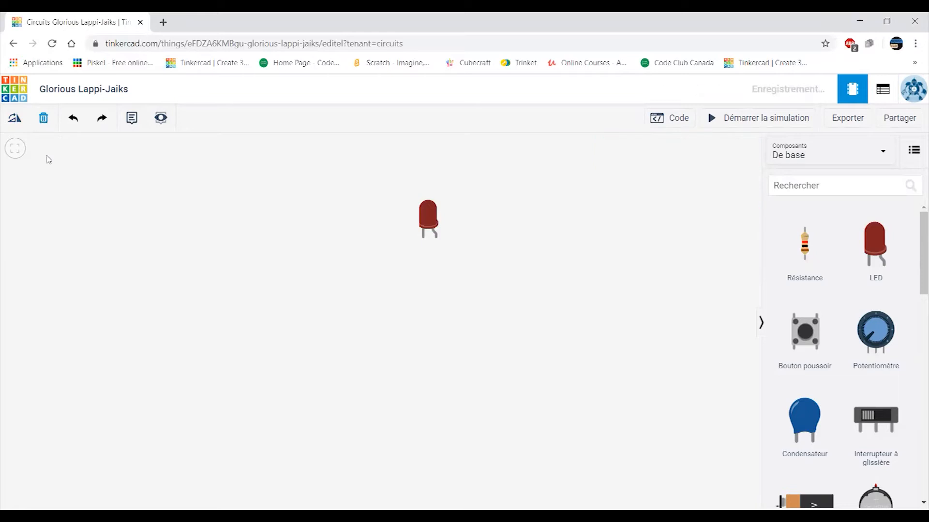
Shift the remaining LED slightly toward the workplane's centre and examine its cathode and anode legs up close.
left_click_drag(430, 225, 401, 240)
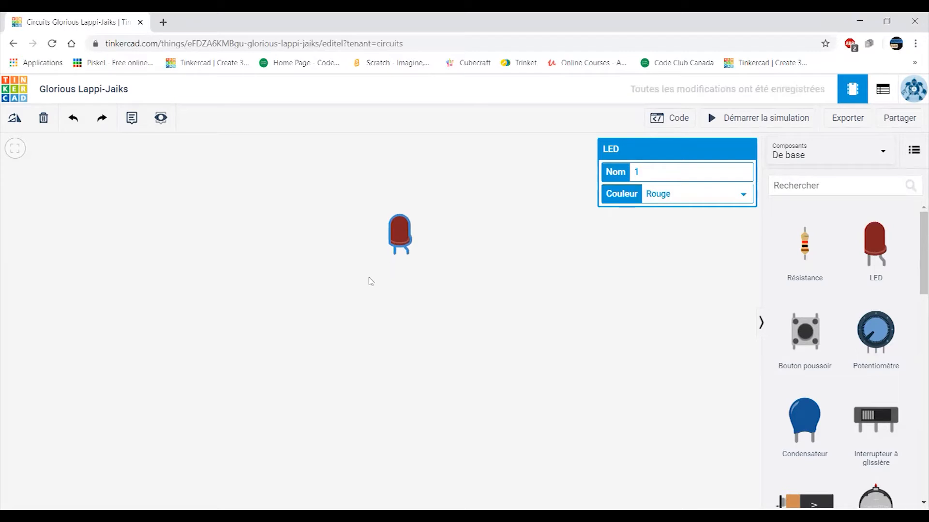
scroll(396, 276, "up", 3)
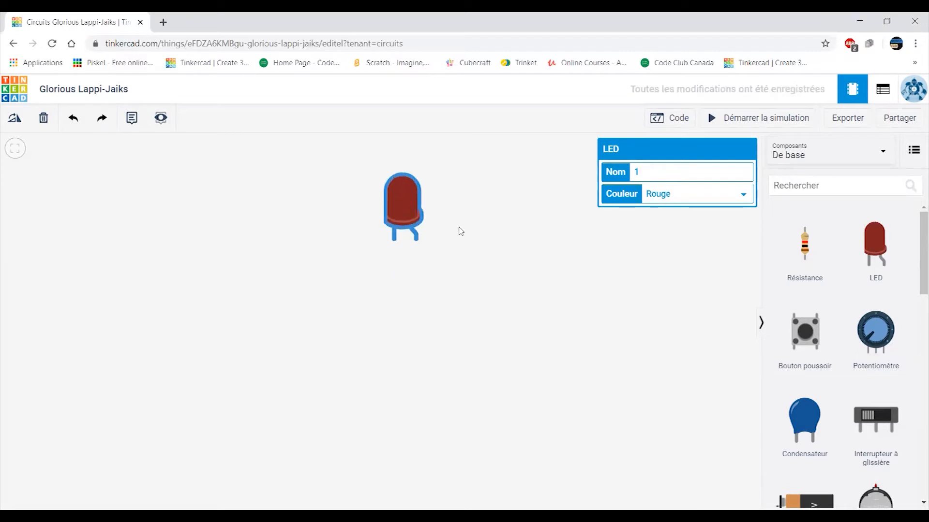
left_click_drag(461, 231, 456, 271)
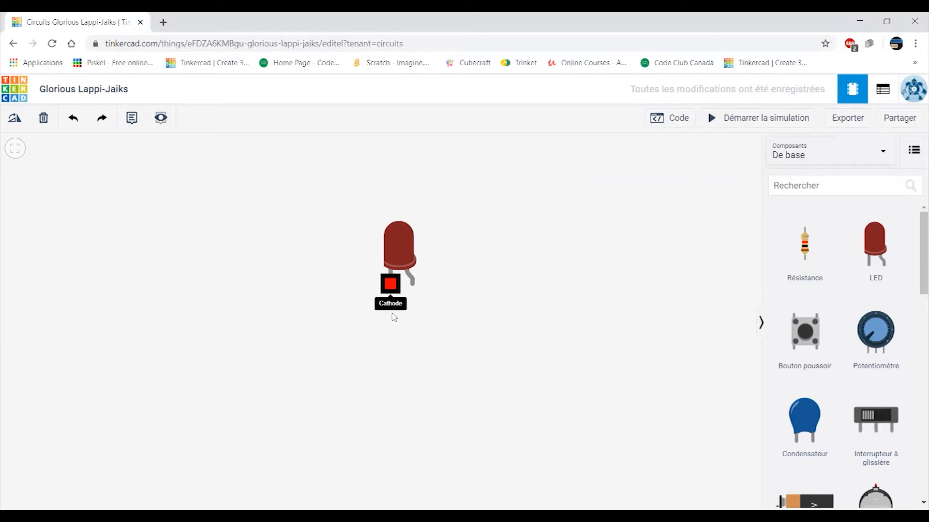
scroll(401, 310, "up", 2)
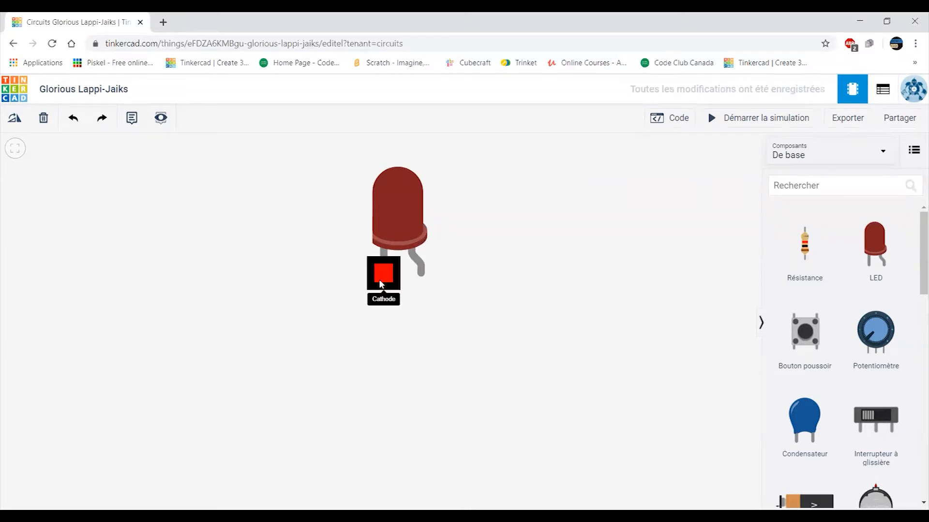
scroll(444, 325, "down", 2)
scroll(508, 383, "down", 2)
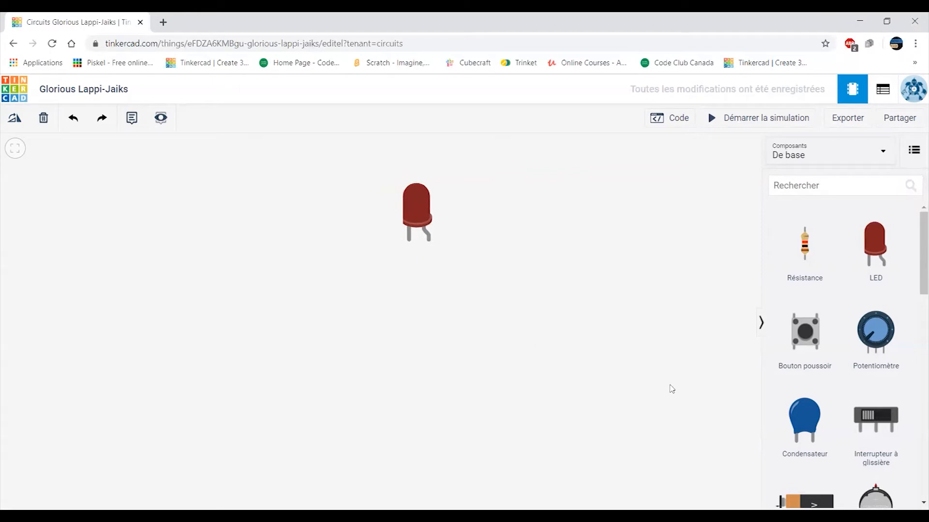
Place a 9 V battery (Pile 9 V) below the LED, and move the LED clear to the left of its terminals.
scroll(867, 392, "down", 2)
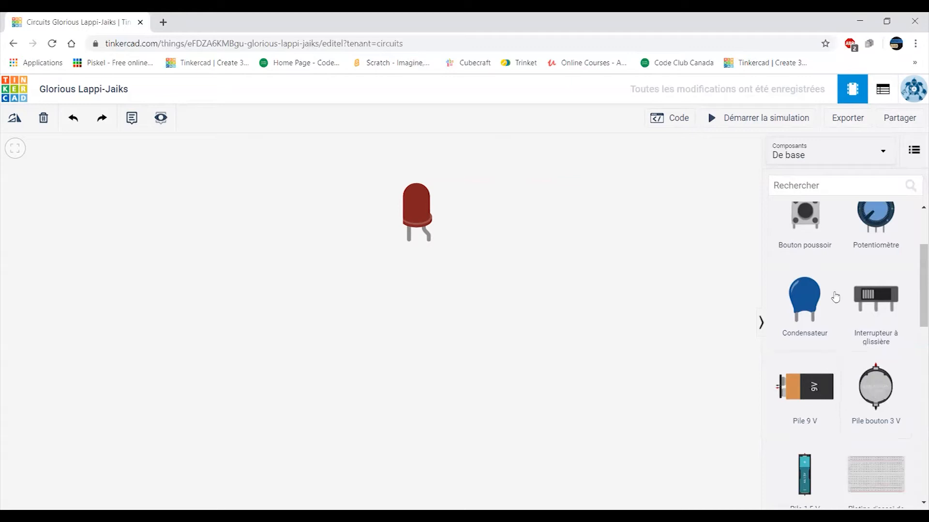
scroll(857, 323, "down", 2)
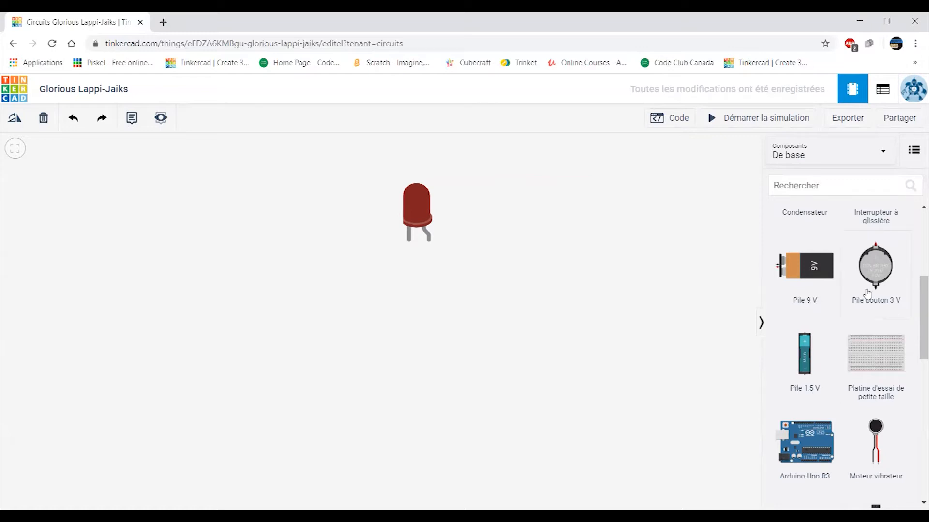
left_click_drag(804, 276, 421, 364)
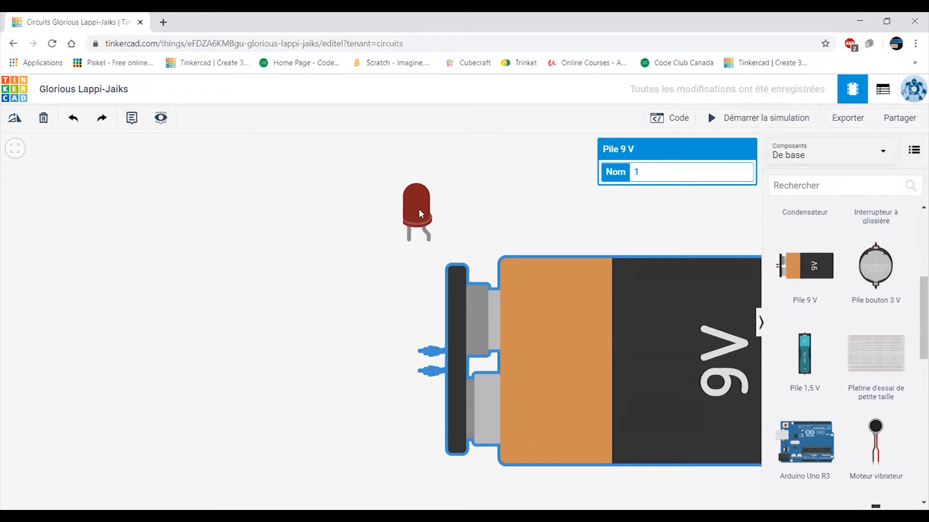
left_click_drag(417, 220, 360, 256)
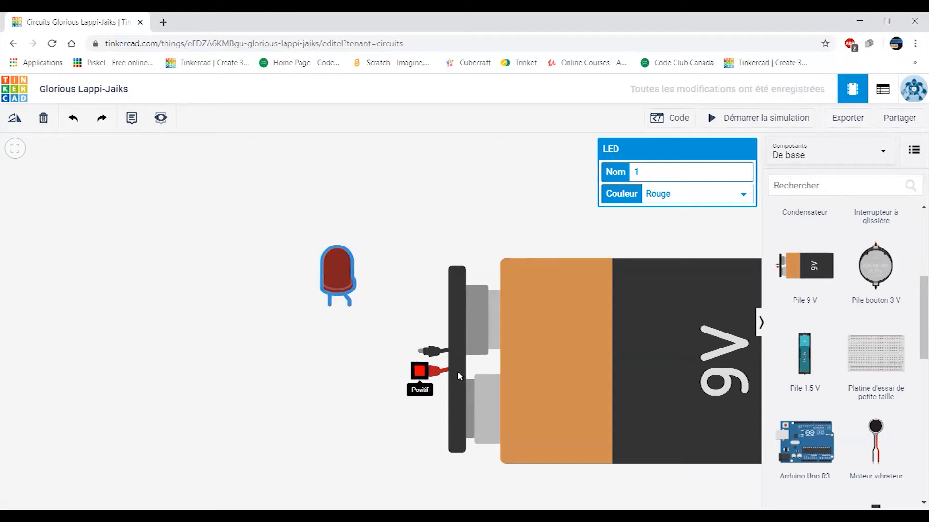
Rotate the 9 V battery until its terminals point upward, and position the LED directly above them.
left_click(529, 353)
left_click(14, 119)
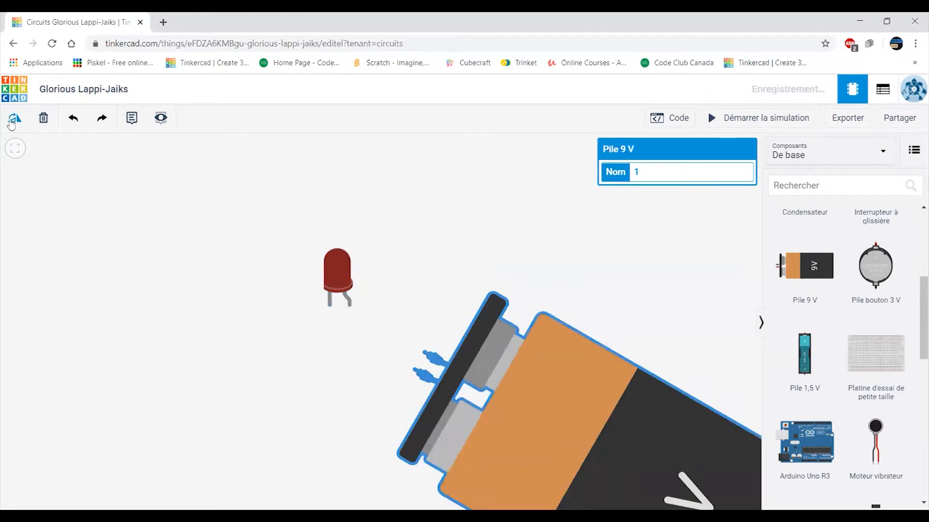
left_click(14, 119)
left_click(14, 119)
left_click_drag(337, 270, 420, 265)
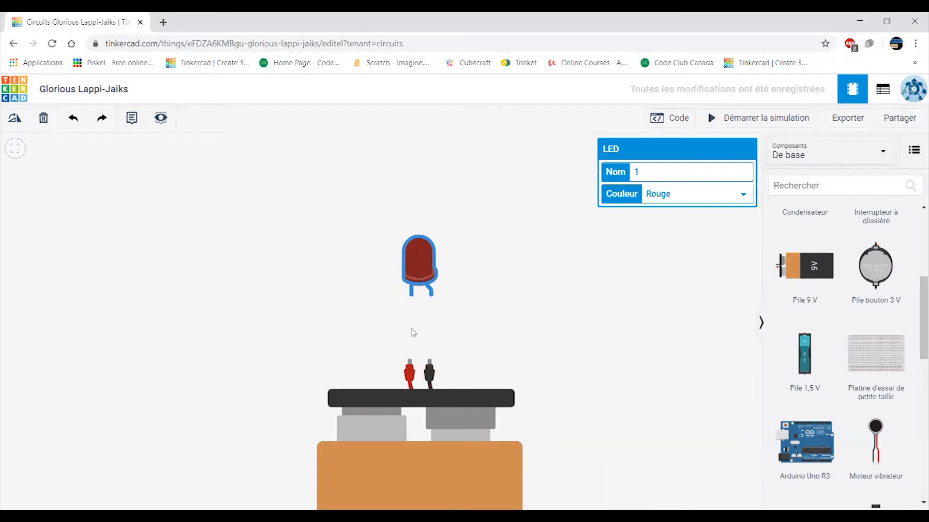
Wire the battery's positive terminal to the LED's anode with a two-bend cable, and set the cable colour to red (rouge).
left_click(409, 361)
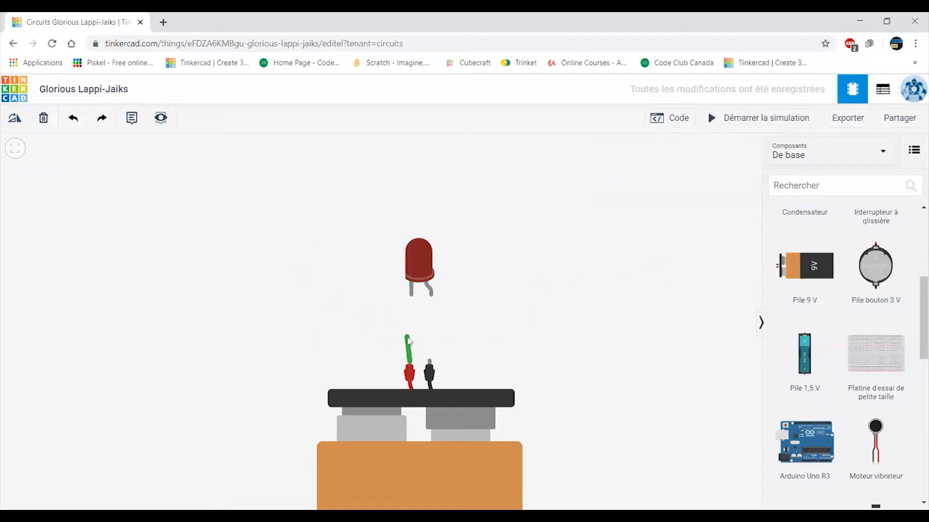
left_click(409, 341)
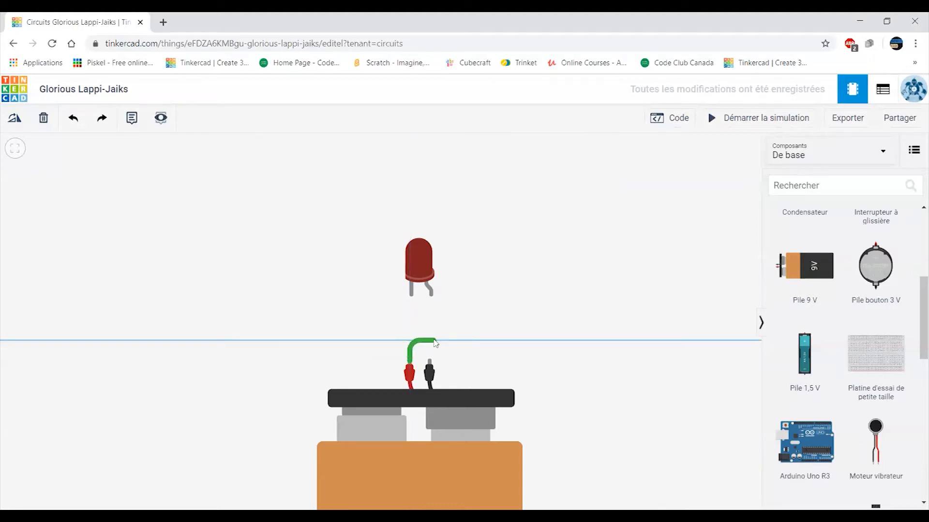
left_click(434, 341)
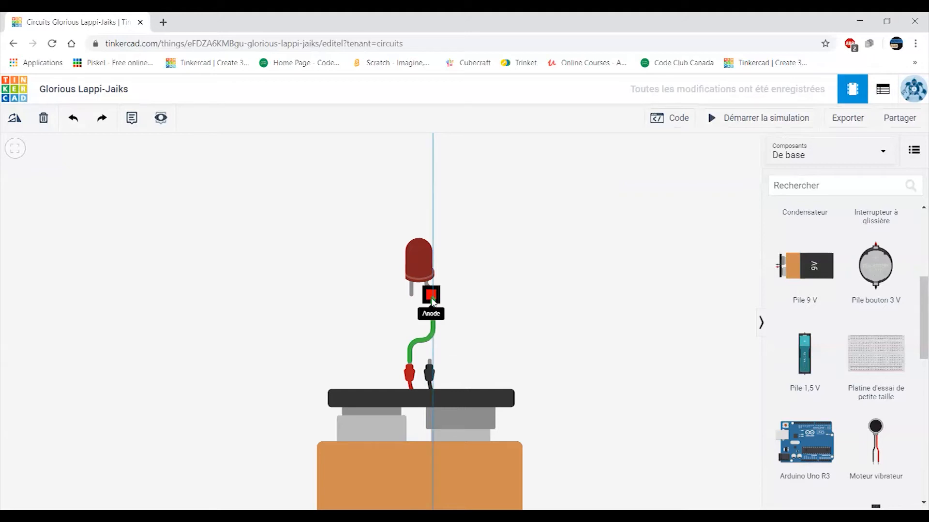
left_click(432, 300)
left_click(432, 300)
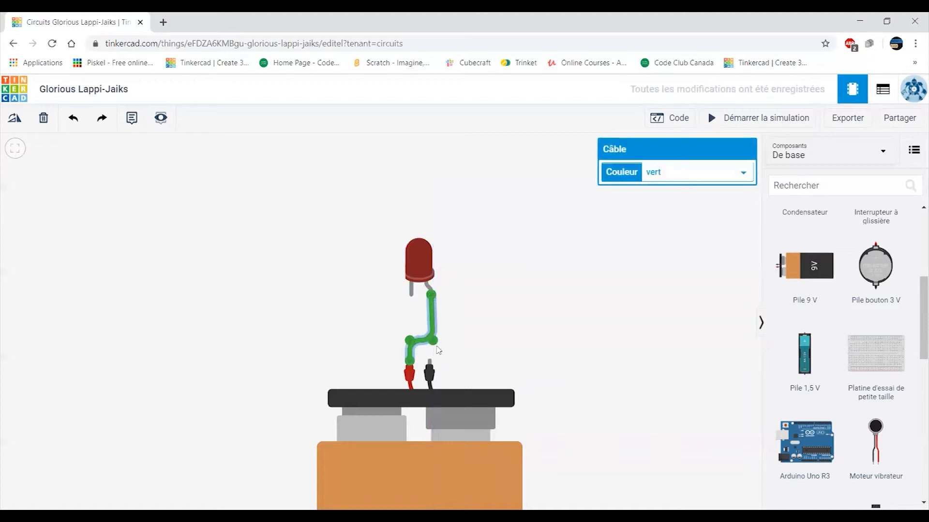
left_click_drag(437, 344, 410, 329)
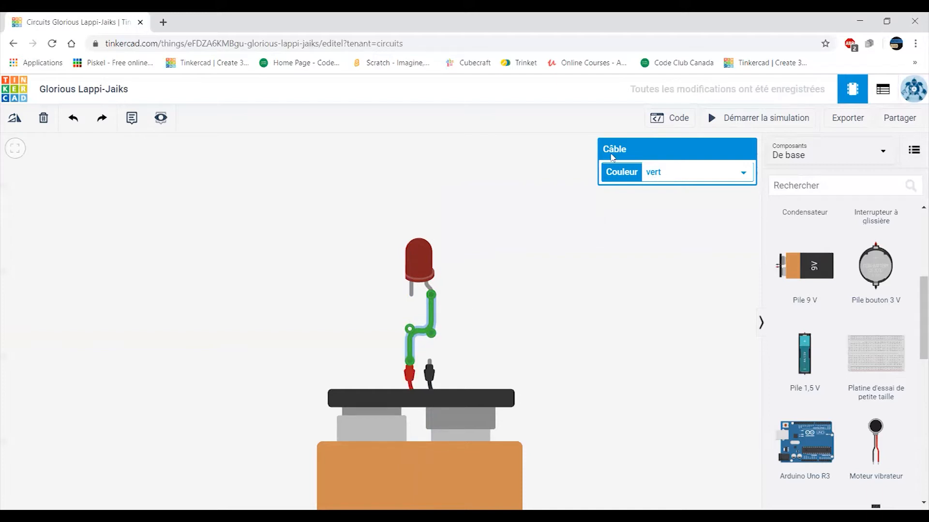
left_click(672, 176)
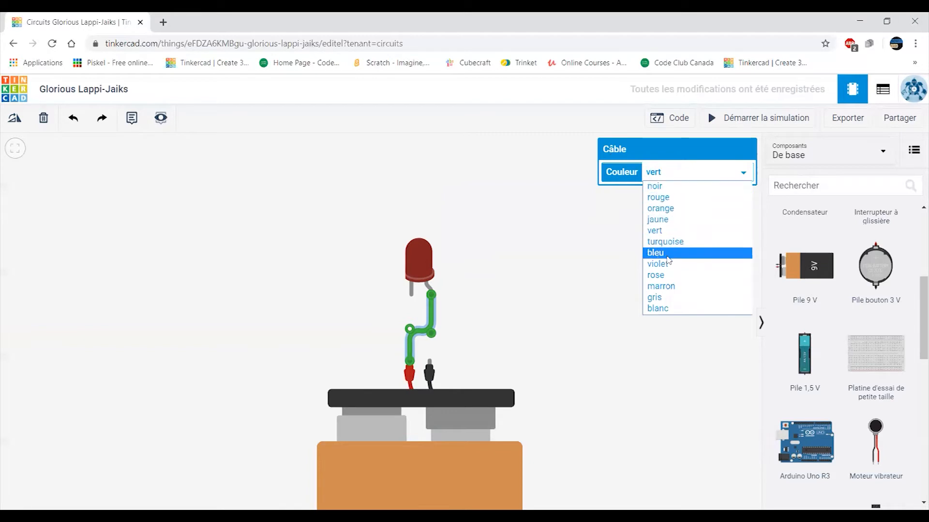
left_click(672, 197)
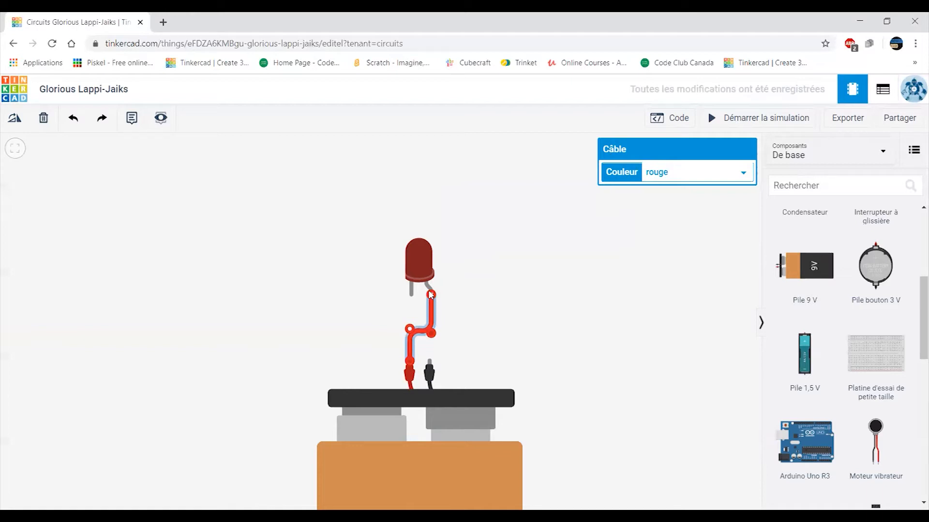
Wire the LED's cathode to the battery's negative terminal with a two-bend cable, and set the cable colour to black (noir).
left_click(410, 299)
left_click(412, 324)
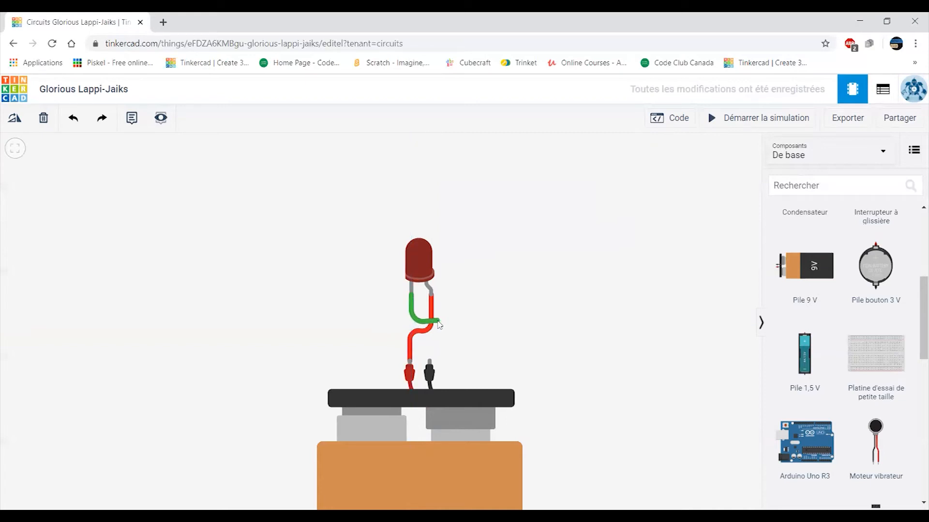
left_click(438, 322)
left_click(430, 362)
left_click_drag(437, 321, 411, 330)
left_click(693, 172)
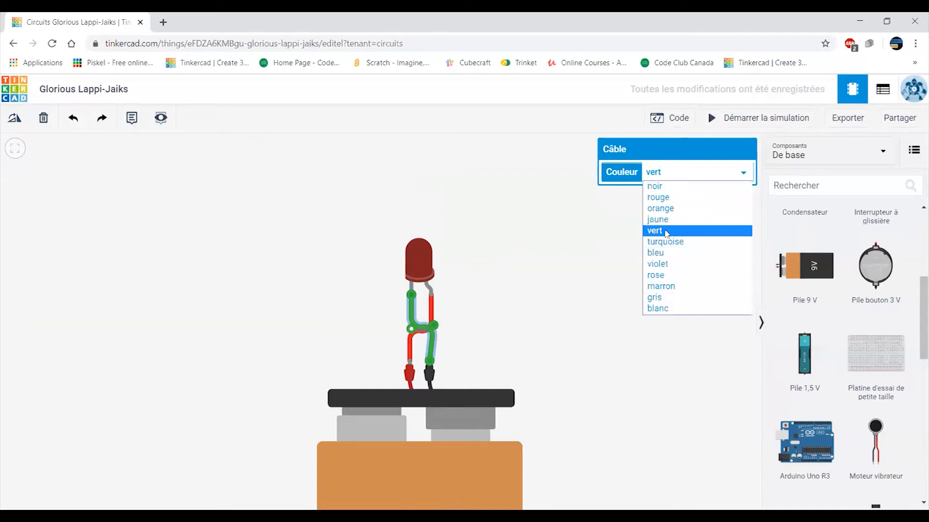
left_click(671, 187)
left_click(530, 295)
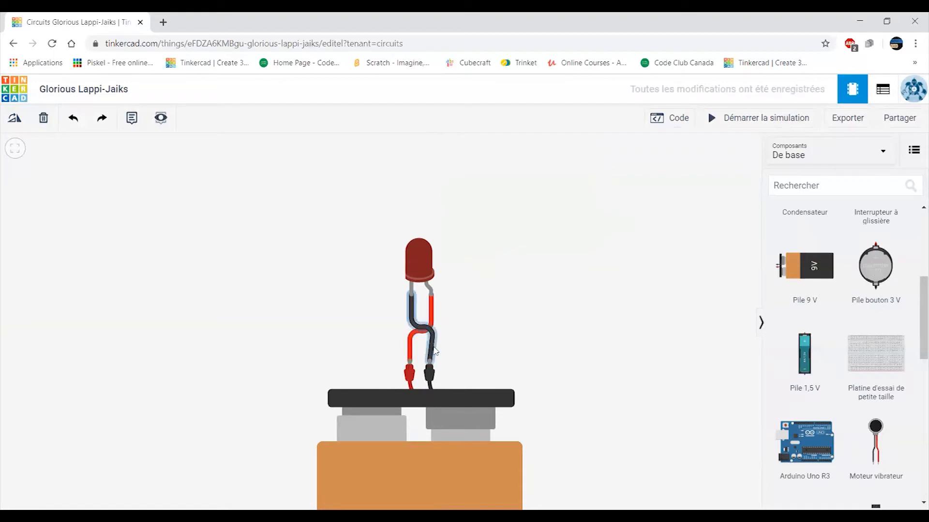
Run the simulation, read the warning on the LED, and stop the simulation.
left_click(724, 121)
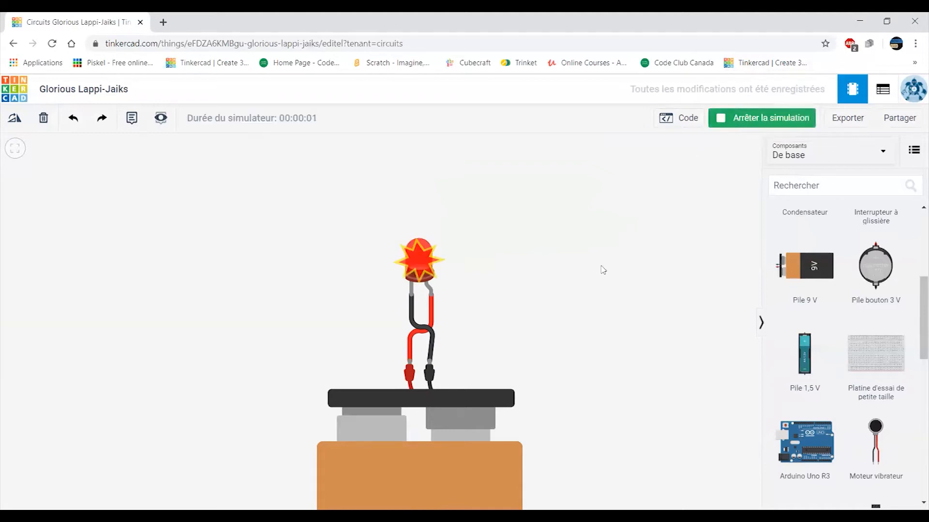
mouse_move(422, 267)
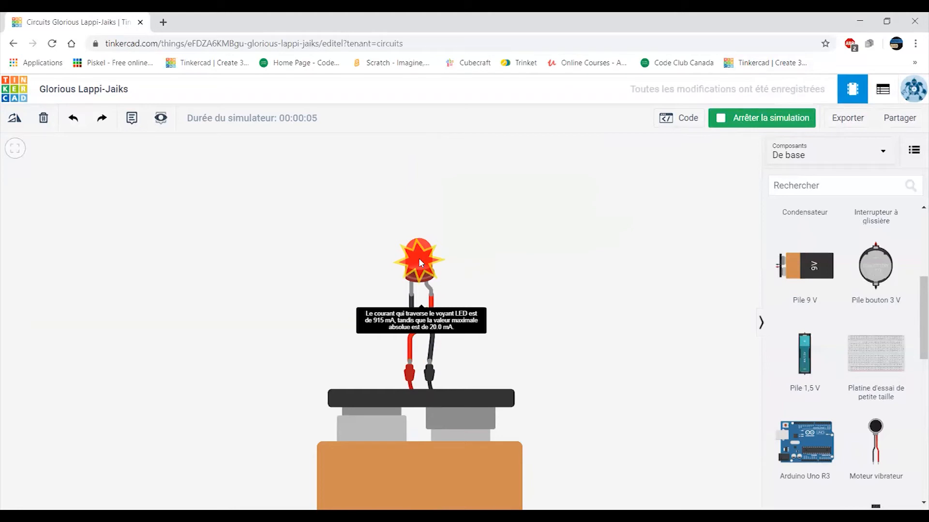
scroll(413, 255, "up", 2)
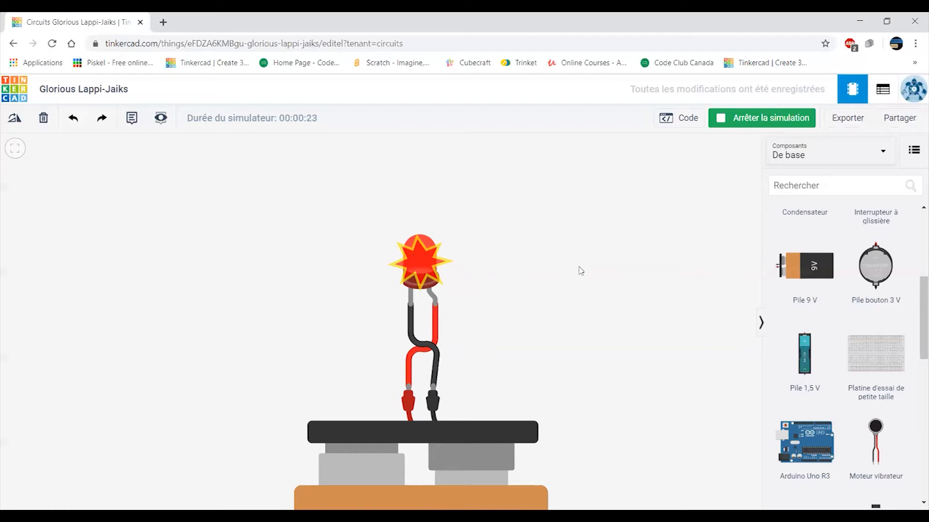
left_click(730, 125)
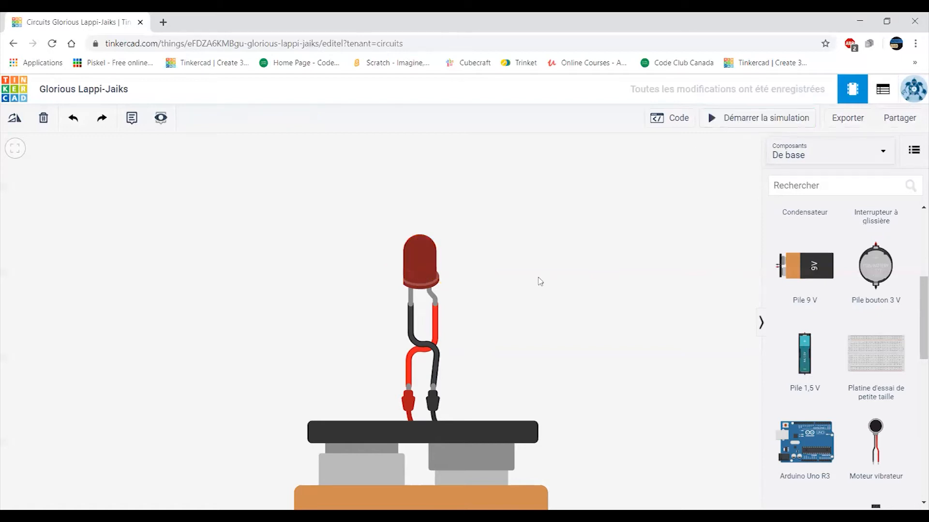
Look over the 9 V battery, its terminals and the wires leading to the LED, and select the LED.
scroll(540, 280, "down", 2)
left_click_drag(559, 282, 567, 195)
scroll(556, 227, "down", 1)
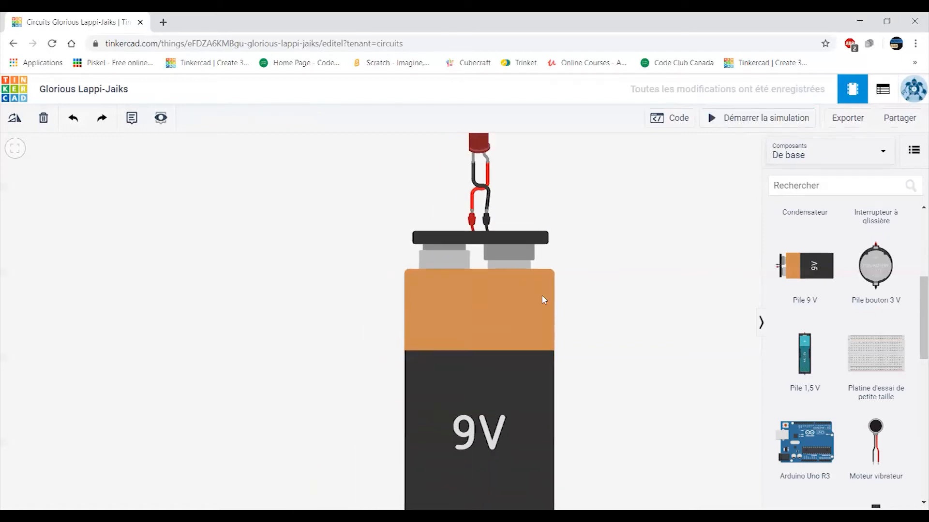
left_click_drag(398, 186, 407, 225)
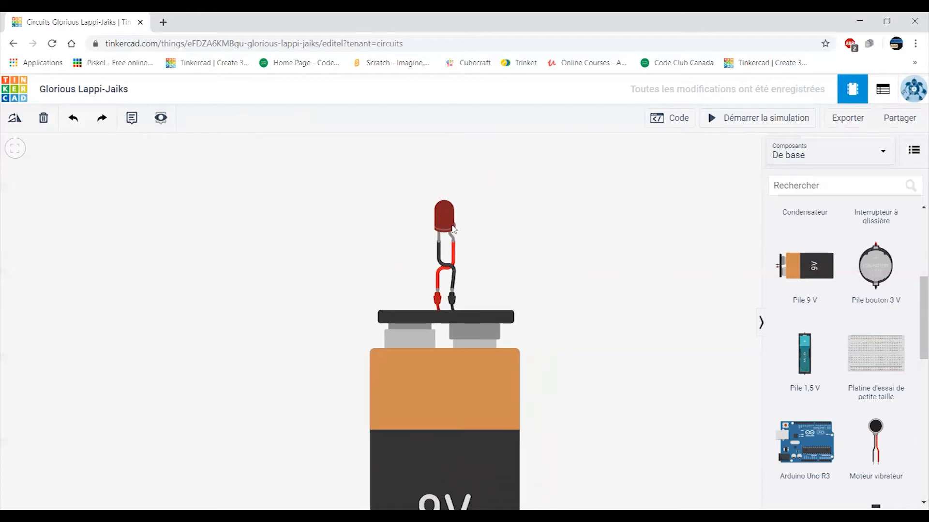
scroll(575, 296, "down", 3)
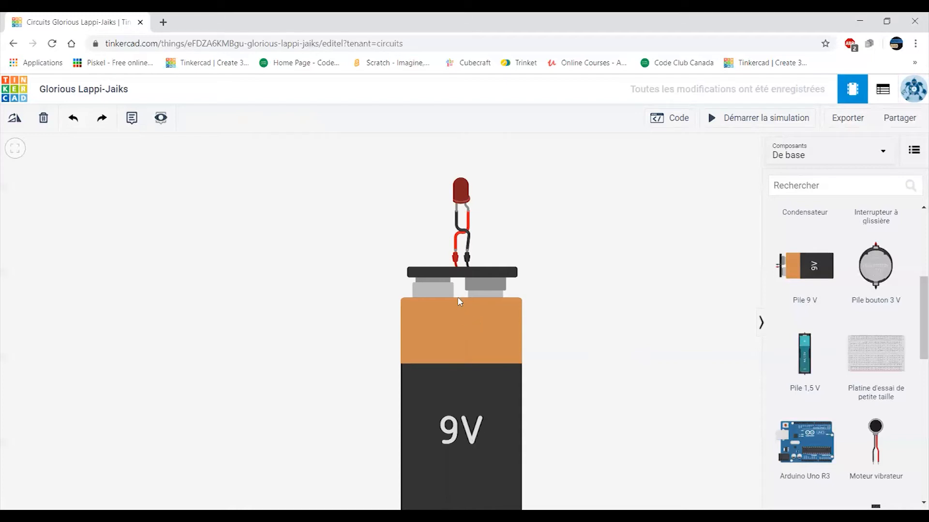
scroll(459, 301, "up", 3)
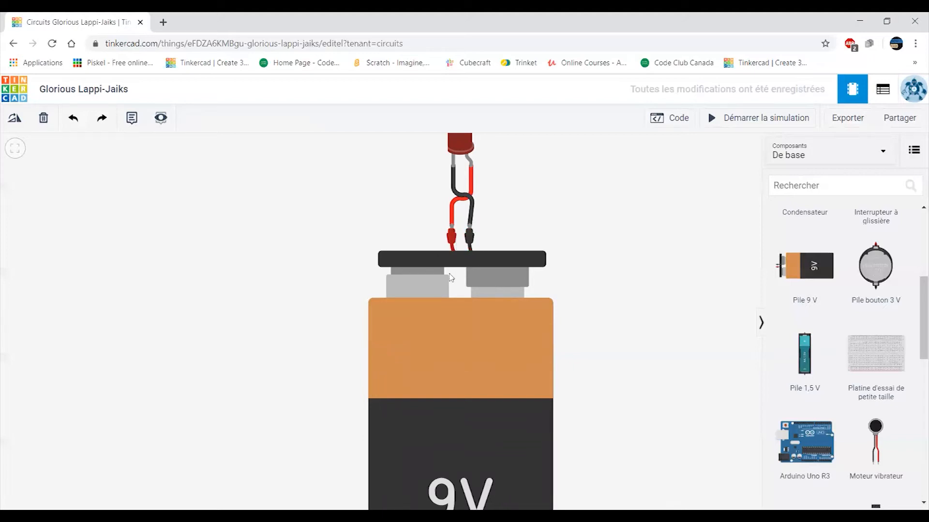
left_click(451, 224)
scroll(536, 235, "down", 1)
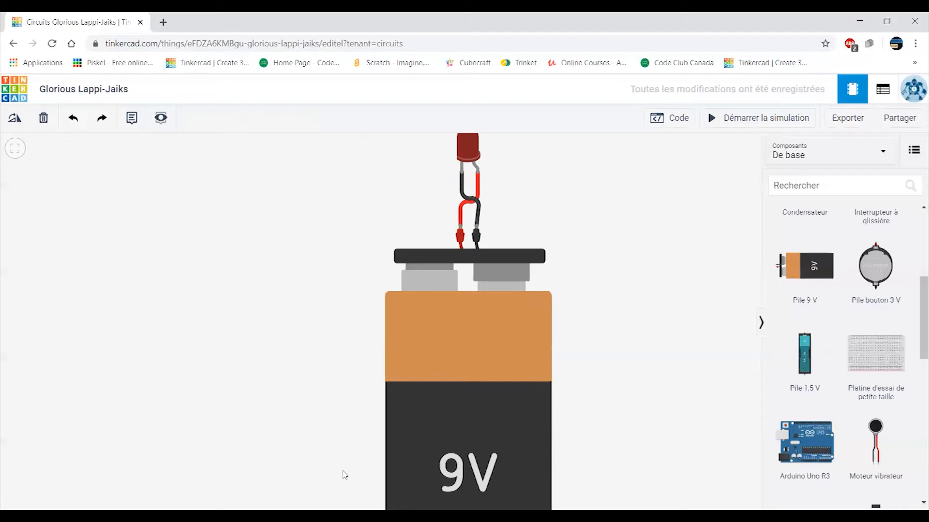
left_click_drag(626, 439, 595, 407)
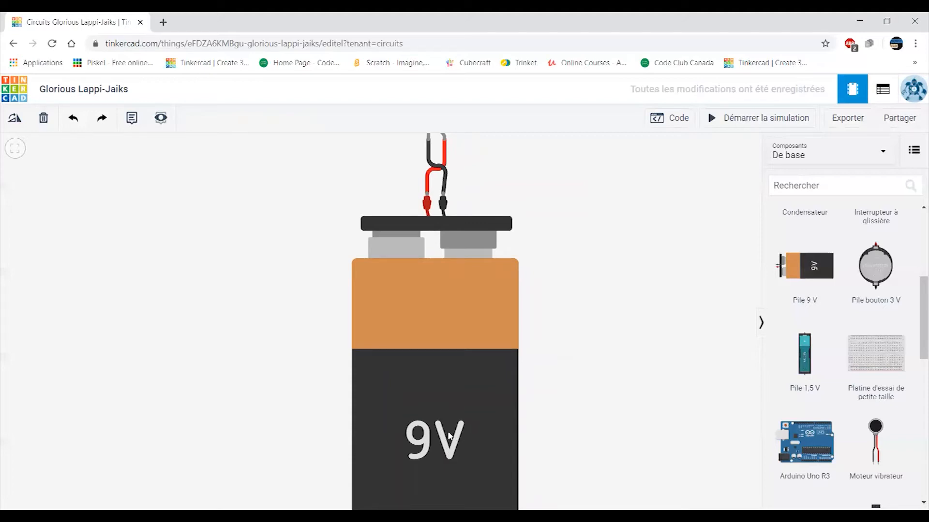
left_click_drag(552, 311, 446, 339)
scroll(446, 340, "up", 2)
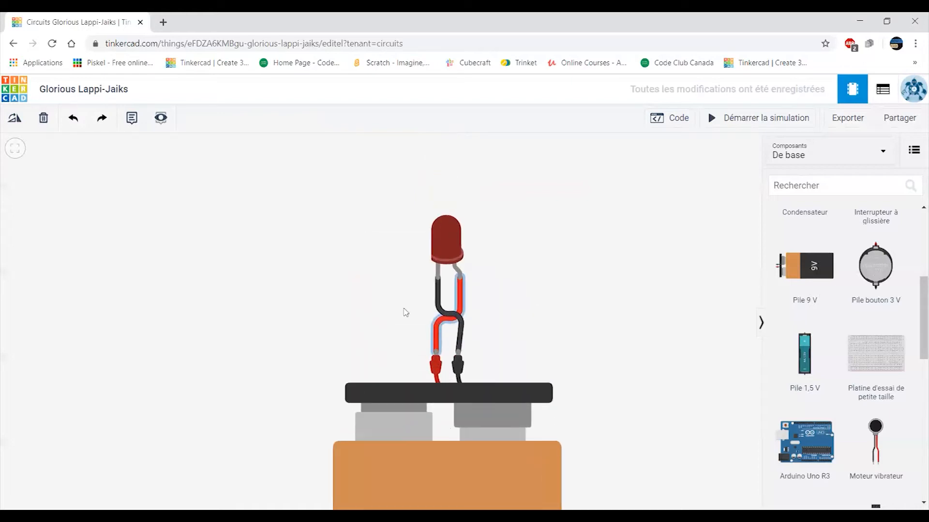
left_click(448, 242)
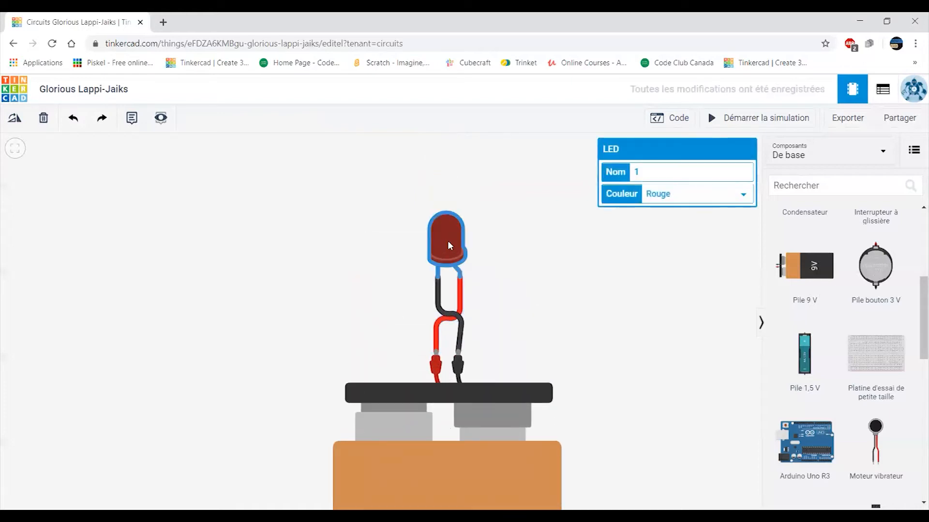
Run the simulation, read the current warning on the LED wired to the 9 V battery, and stop the simulation.
left_click(748, 118)
mouse_move(450, 242)
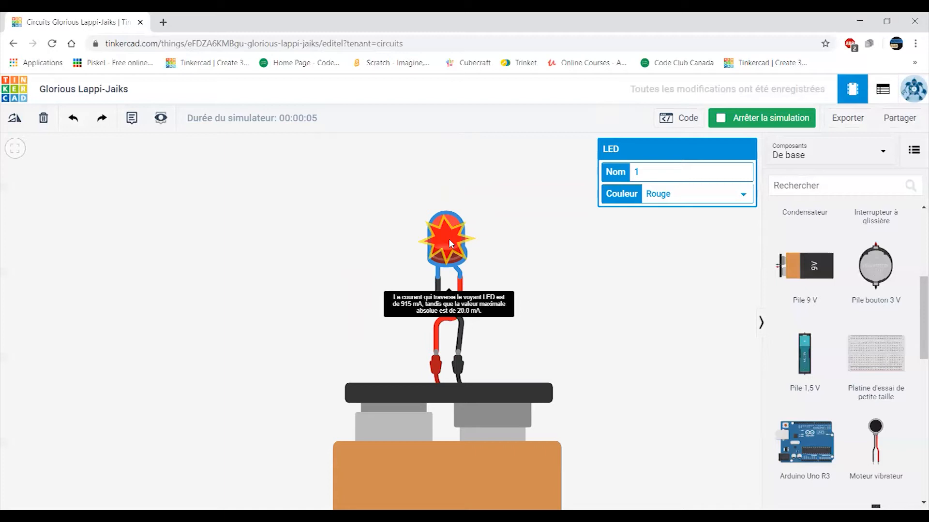
left_click(748, 119)
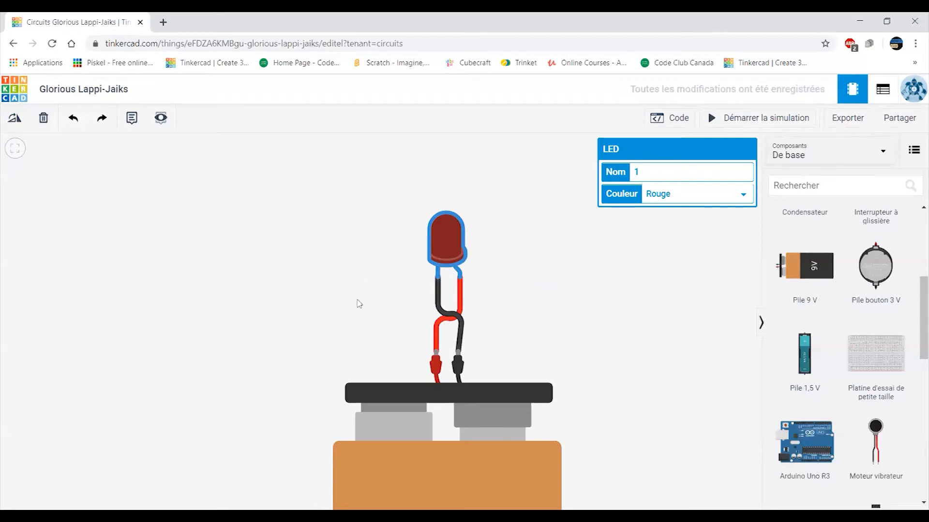
Replace the 9 V battery and its cables with a 3 V coin battery (Pile bouton 3 V) below the LED, rotated 90° clockwise.
scroll(357, 304, "down", 1)
left_click_drag(350, 331, 336, 278)
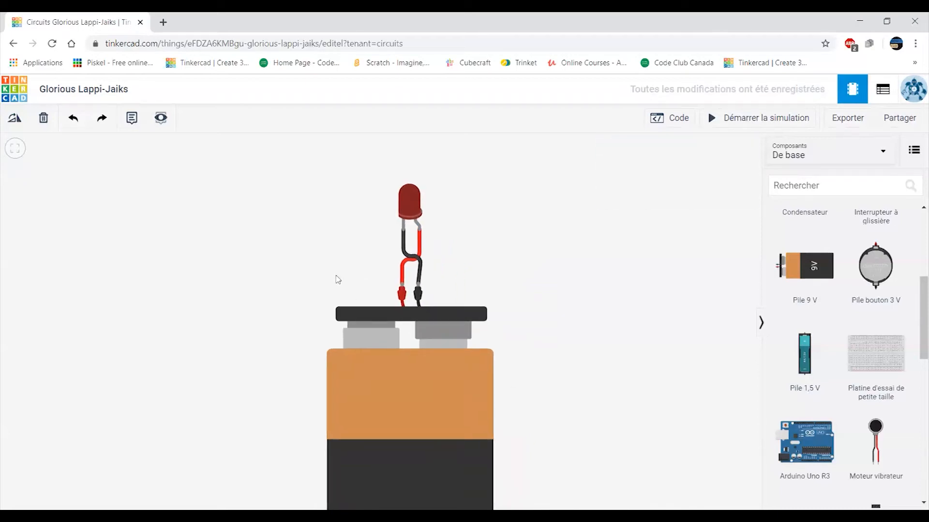
scroll(329, 286, "down", 1)
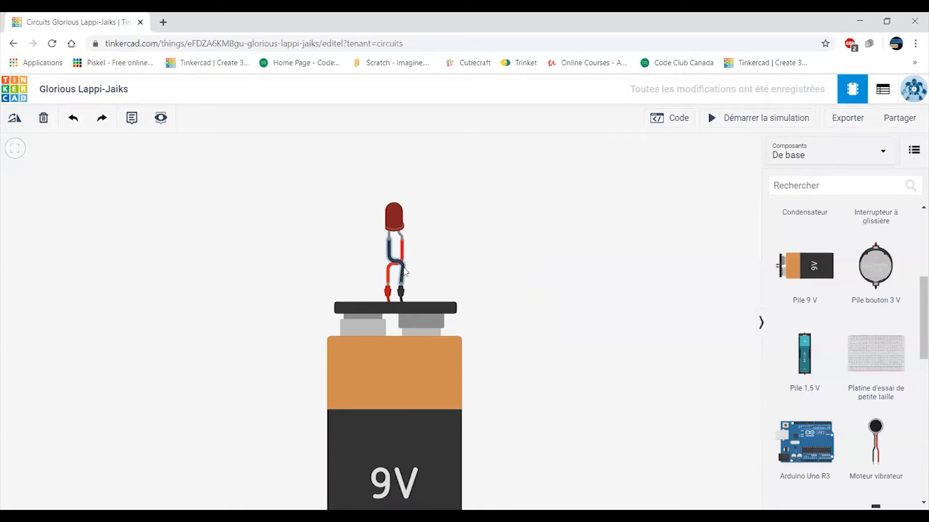
left_click(397, 229)
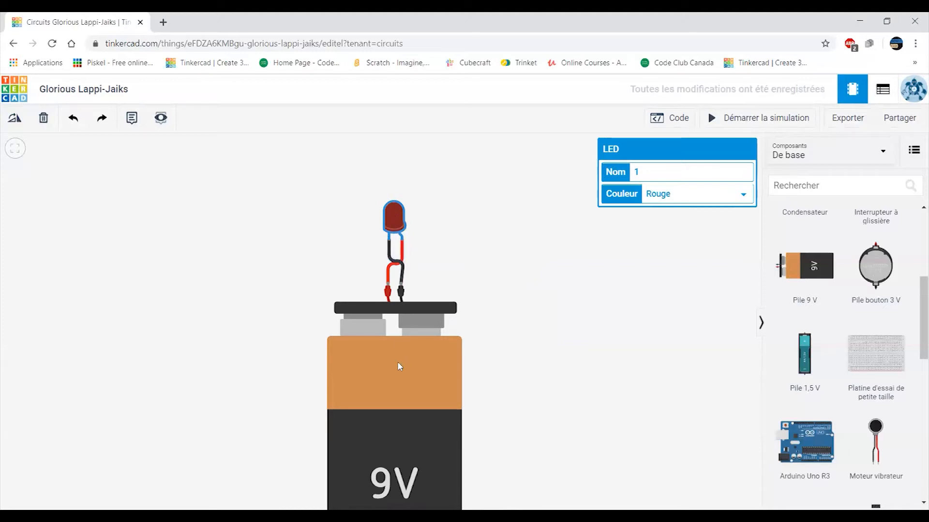
left_click_drag(529, 402, 510, 314)
left_click_drag(566, 279, 577, 346)
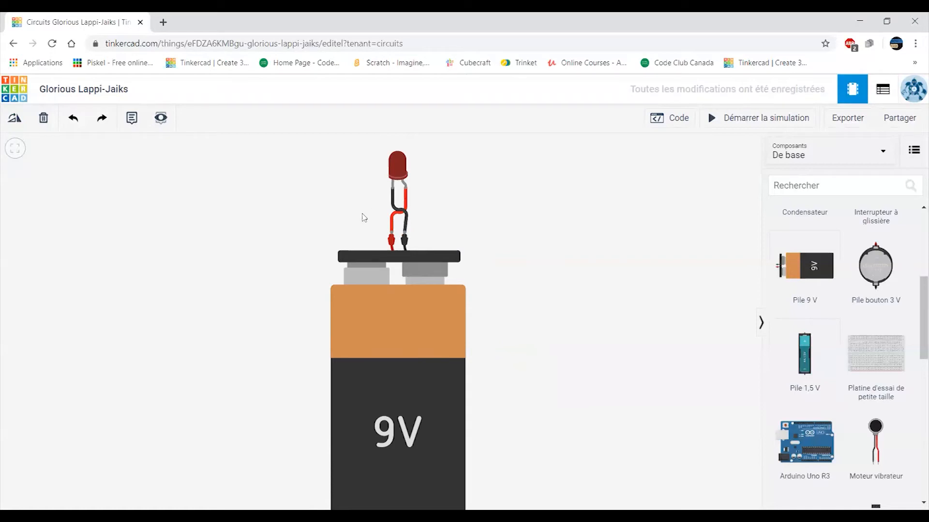
left_click_drag(451, 198, 460, 228)
left_click(406, 378)
key("Delete")
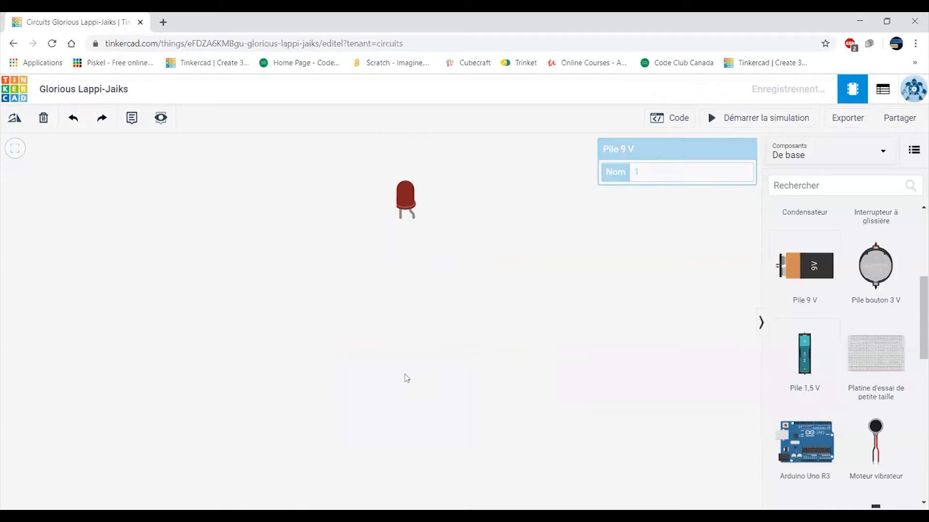
left_click_drag(875, 266, 404, 338)
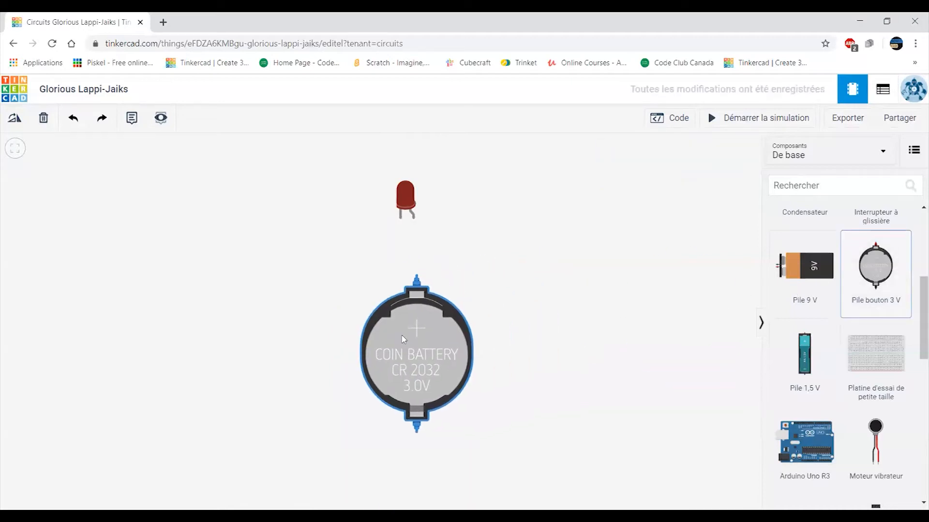
left_click(14, 119)
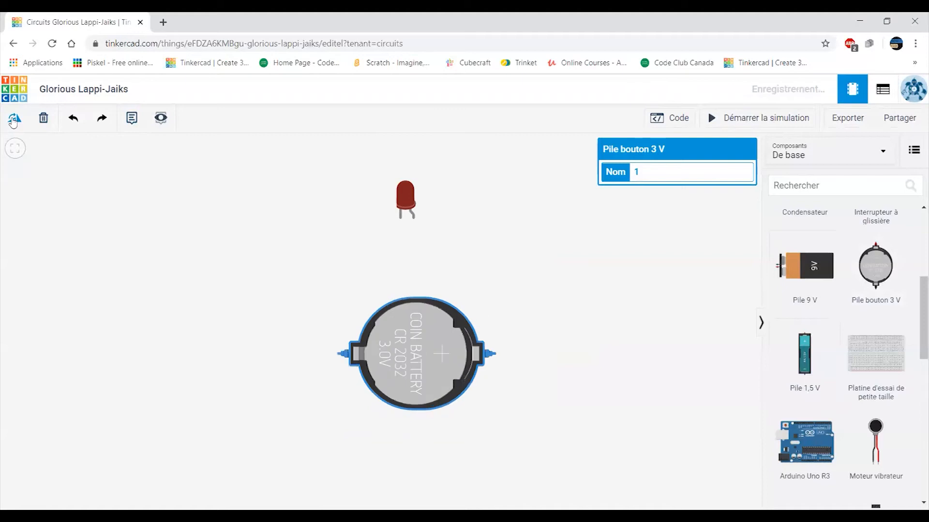
Wire the coin battery's positive terminal to the LED's anode with a two-bend cable.
left_click(494, 353)
left_click(500, 245)
left_click(417, 241)
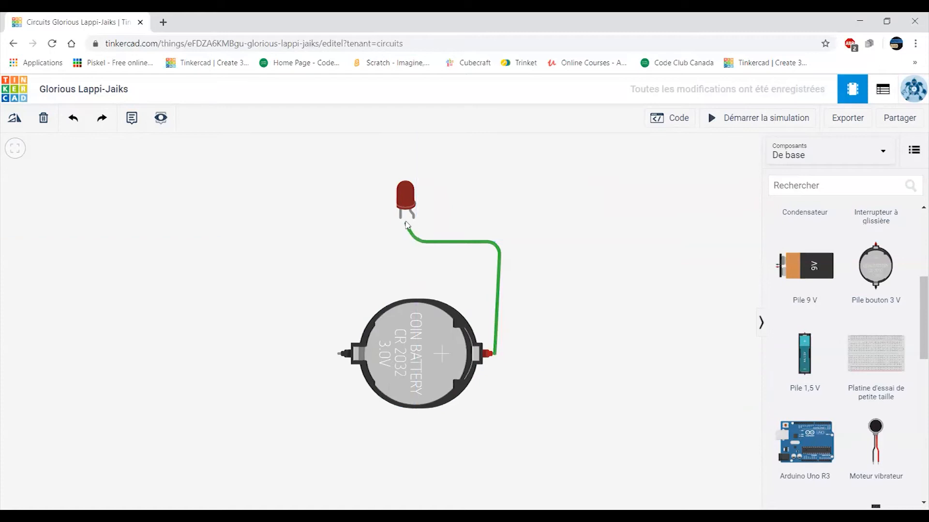
left_click(412, 218)
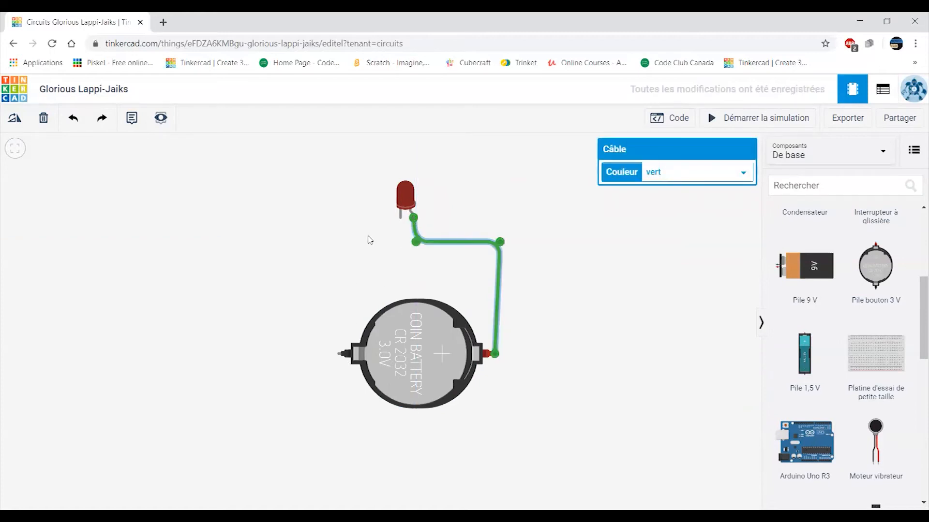
Wire the LED's cathode to the coin battery's negative terminal with a two-bend cable.
left_click(401, 218)
left_click(386, 285)
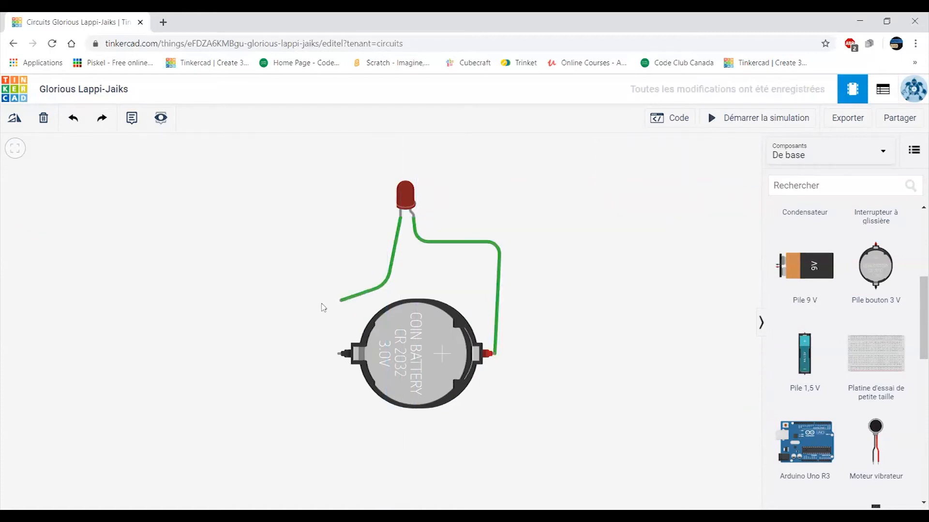
left_click(338, 354)
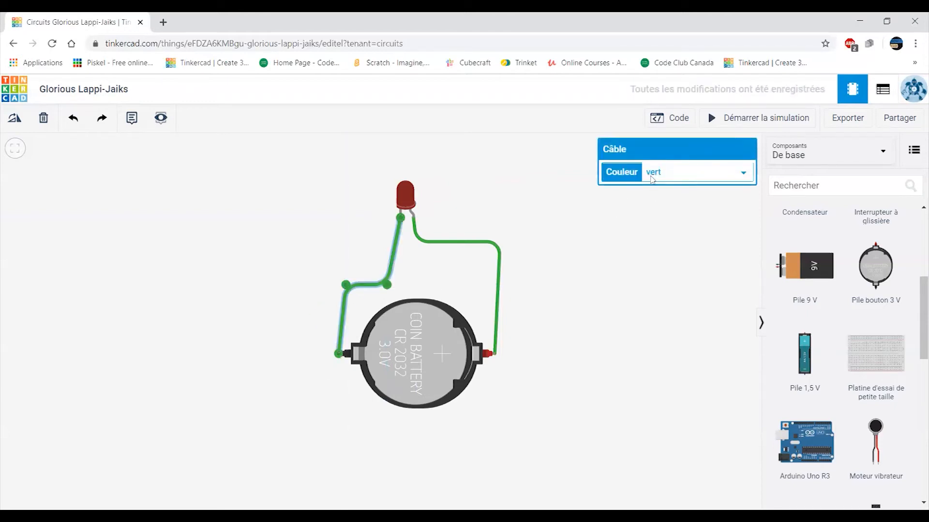
Set the negative cable's colour to black (noir) and the positive cable's colour to red (rouge).
left_click(668, 173)
left_click(663, 188)
left_click(471, 241)
left_click(669, 175)
left_click(665, 198)
Run the simulation with the 3 V coin battery and check the warning on the LED.
left_click(746, 124)
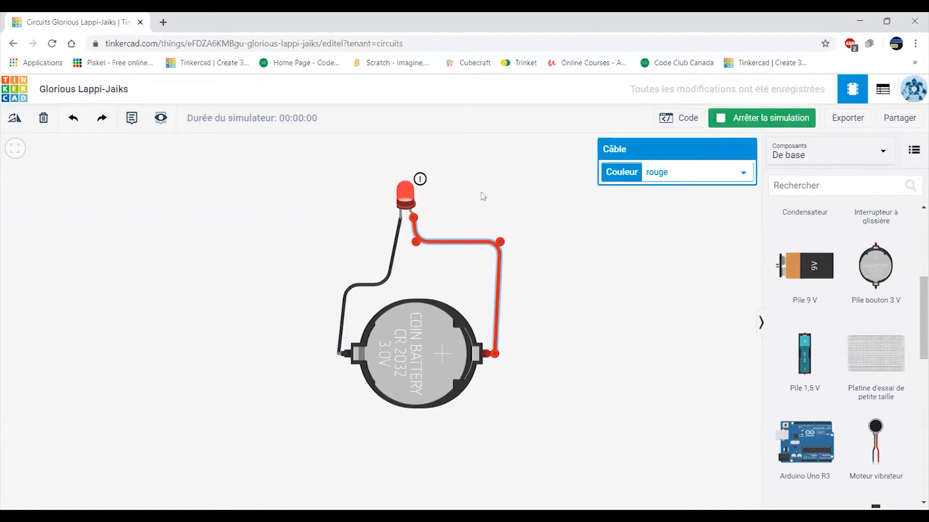
mouse_move(407, 199)
Add a resistor (Résistance) beside the red cable, and delete the red cable between the battery and the LED.
scroll(818, 296, "up", 5)
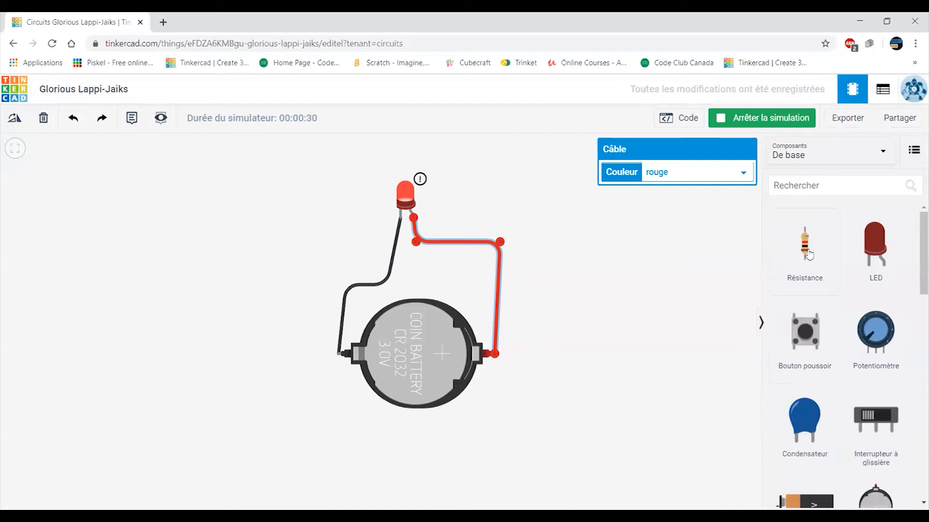
left_click_drag(807, 254, 525, 254)
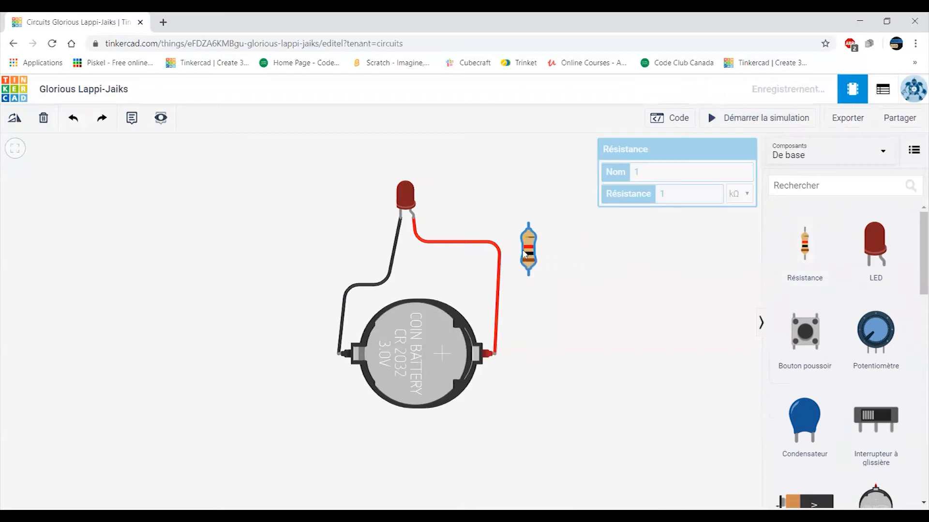
left_click(501, 286)
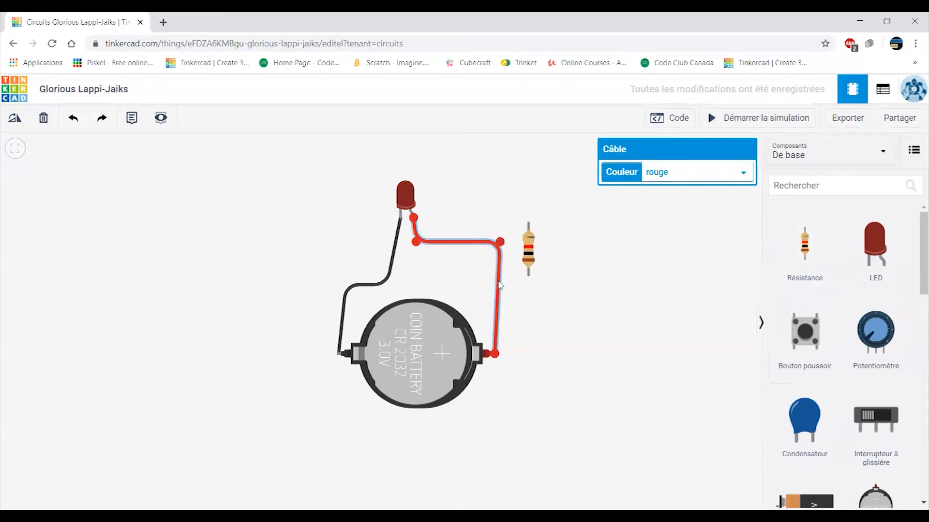
key("Delete")
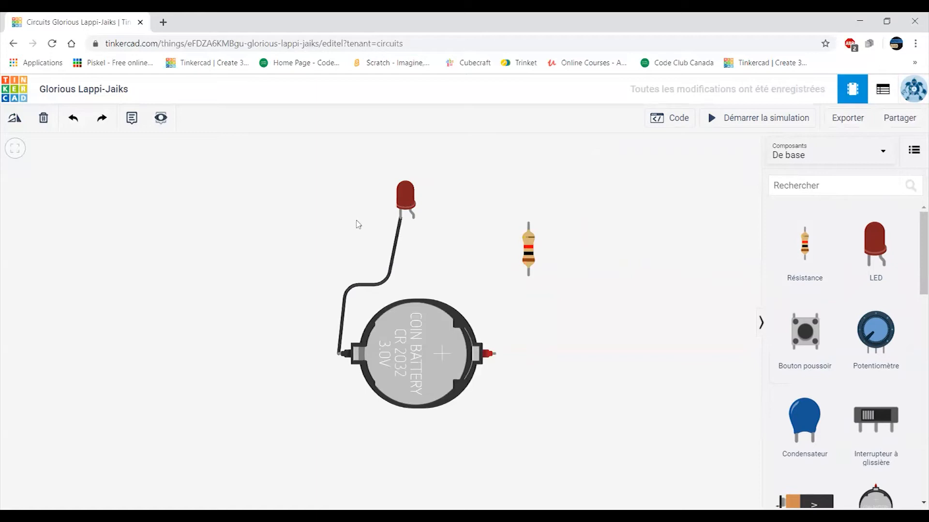
Move the resistor closer to the battery's positive terminal and set its resistance unit to Ω.
left_click_drag(530, 247, 508, 254)
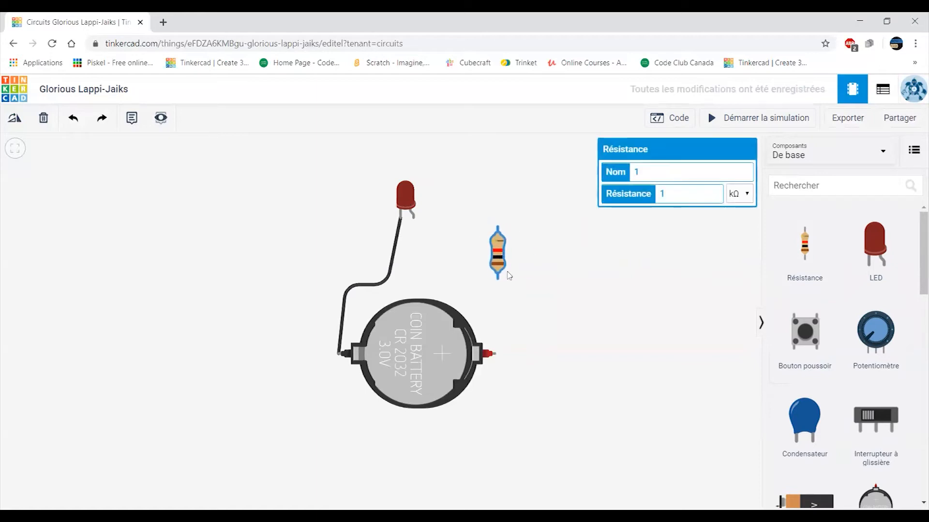
left_click(746, 198)
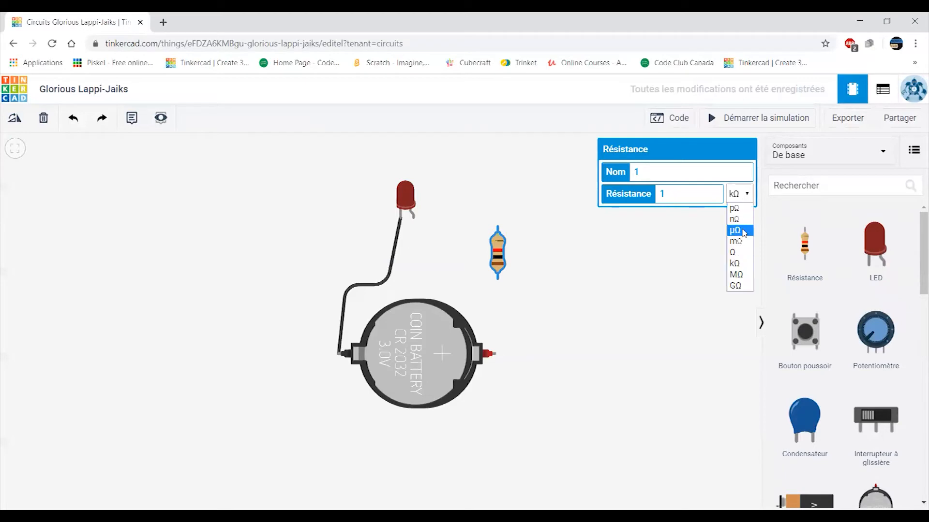
left_click(739, 251)
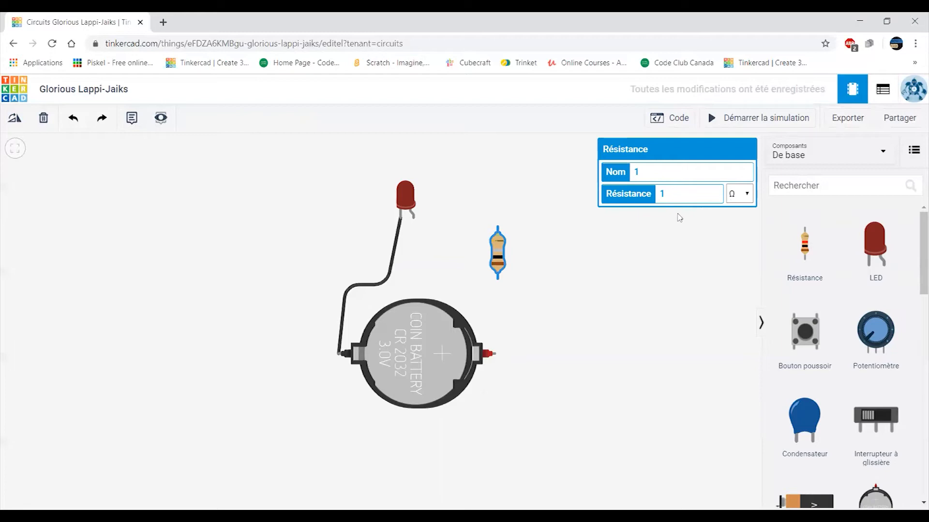
left_click(739, 193)
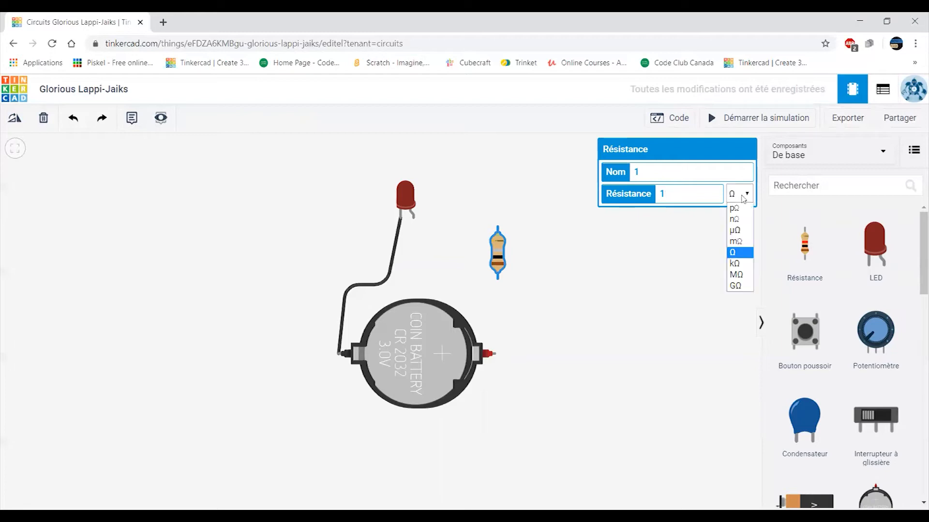
left_click(732, 253)
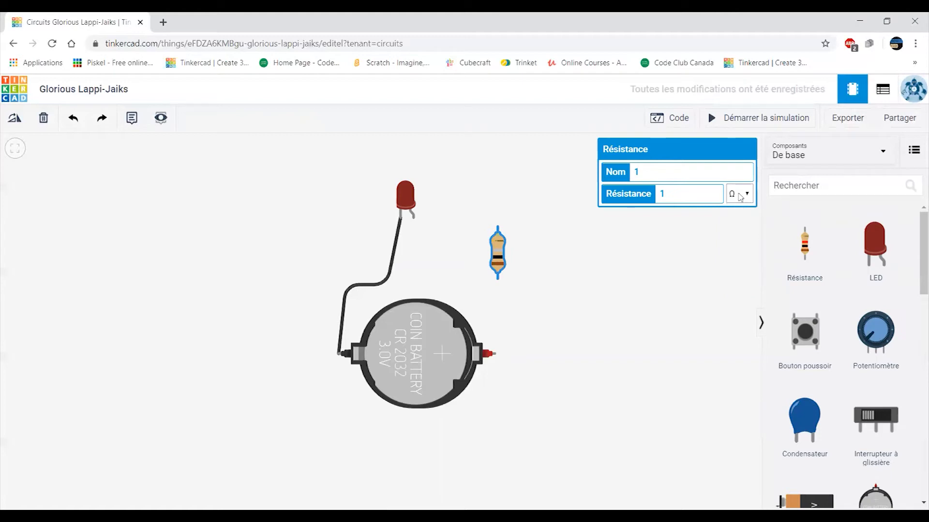
Place the resistor above the positive terminal, wiring its lower lead to that terminal and its upper lead to the LED's anode with a one-bend cable.
left_click_drag(499, 260, 491, 269)
left_click(495, 349)
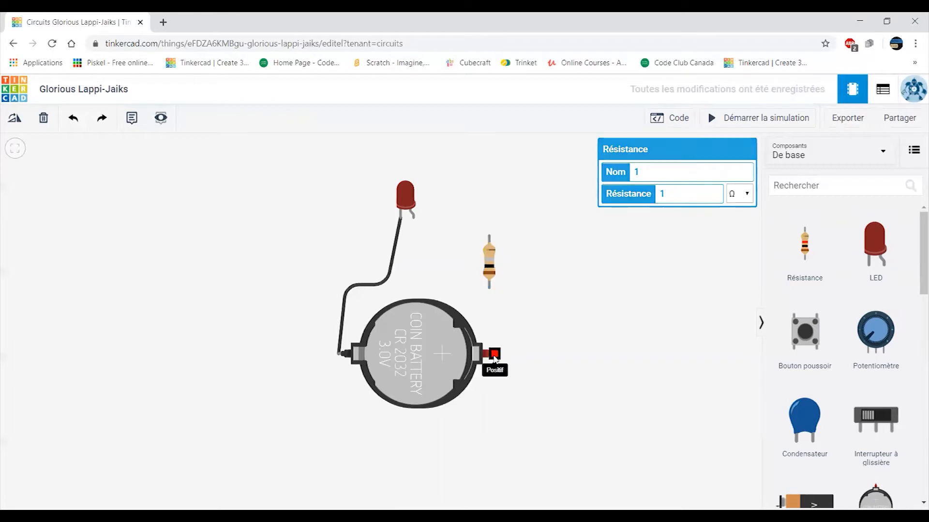
left_click(489, 287)
left_click(489, 237)
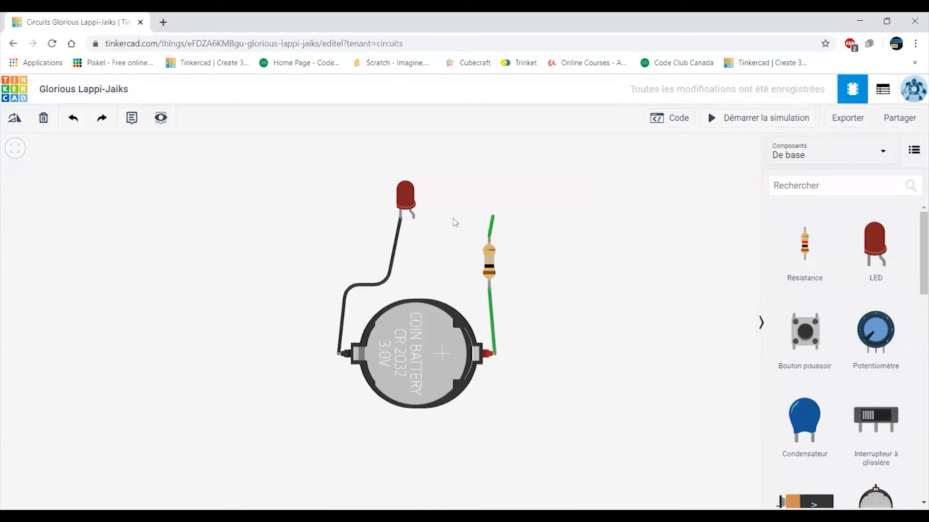
left_click(414, 236)
left_click(414, 218)
Set the colour of both cables attached to the resistor to red (rouge).
left_click(691, 173)
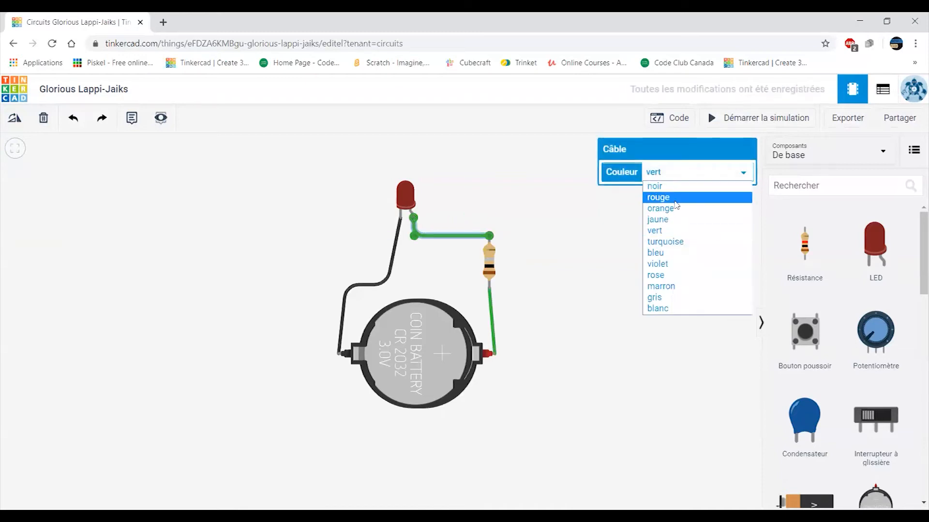
left_click(676, 203)
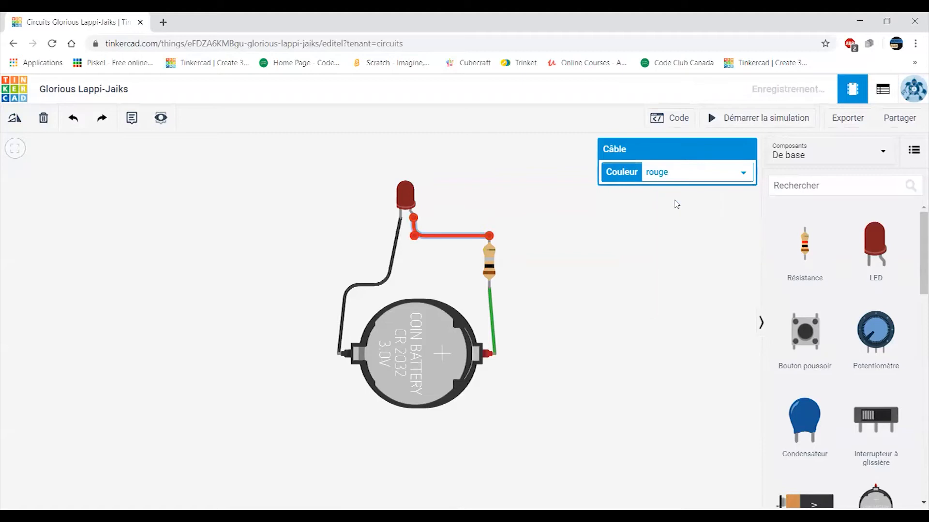
left_click(492, 312)
left_click(674, 174)
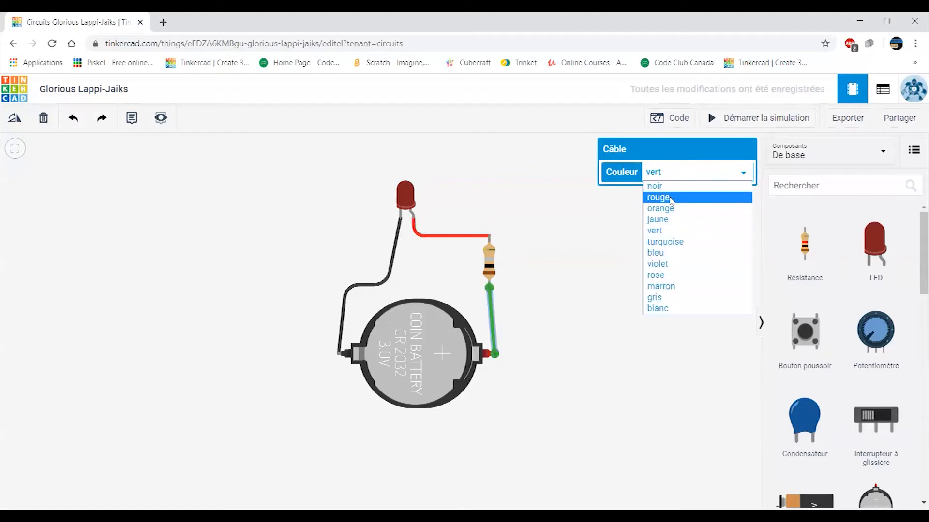
left_click(671, 198)
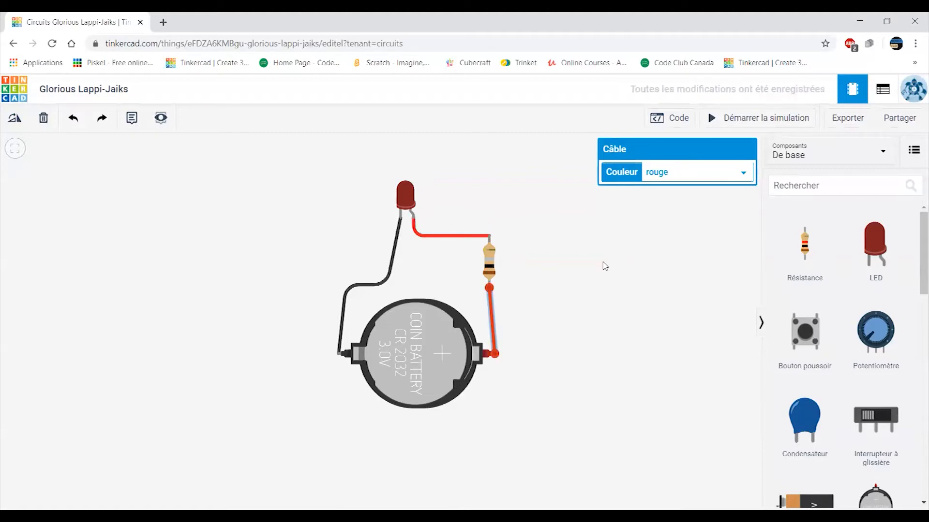
Run the simulation with the 1 Ω resistor in the circuit and read the LED's warning.
left_click(731, 119)
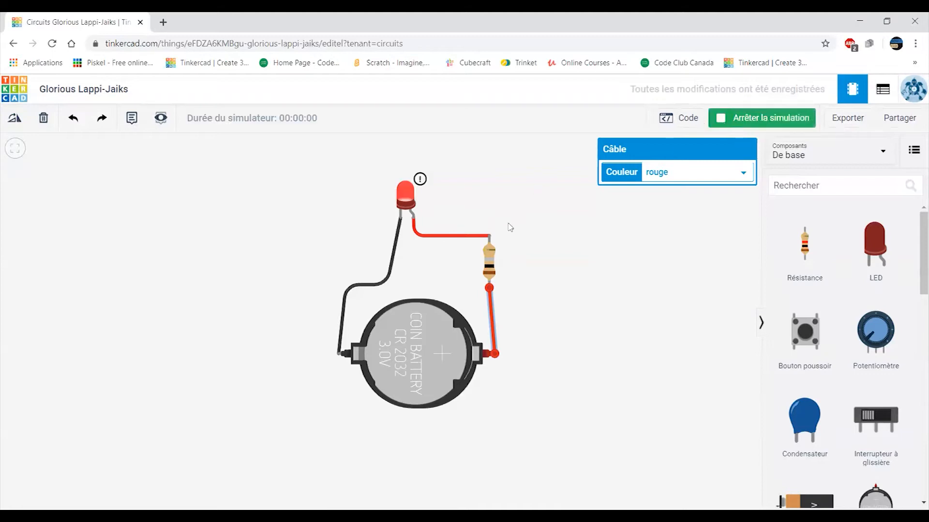
mouse_move(424, 181)
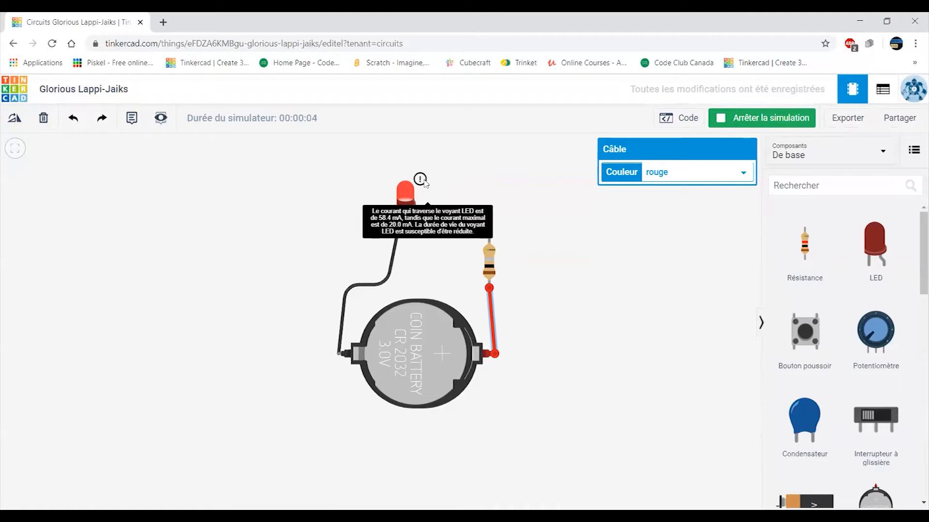
Set the resistor's resistance to 100 Ω while the simulation runs.
left_click(492, 256)
left_click(641, 198)
type("1")
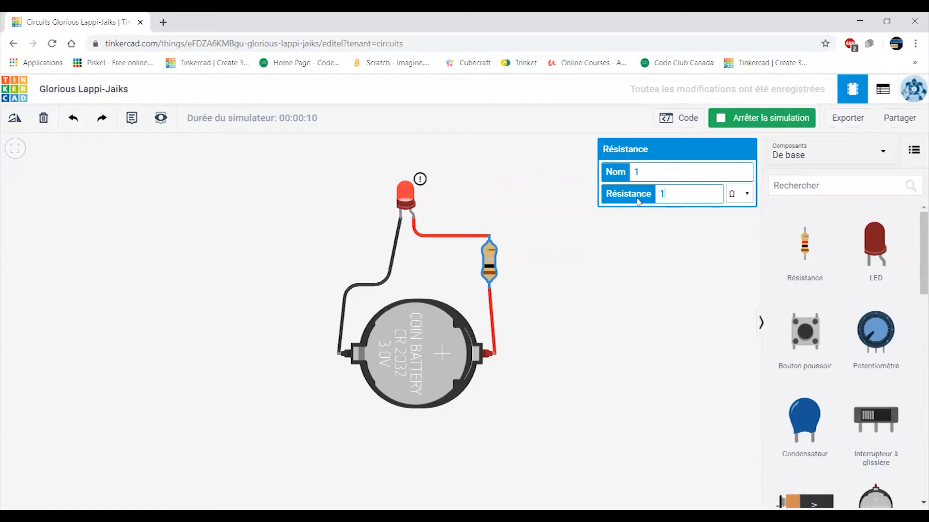
type("00")
left_click(636, 255)
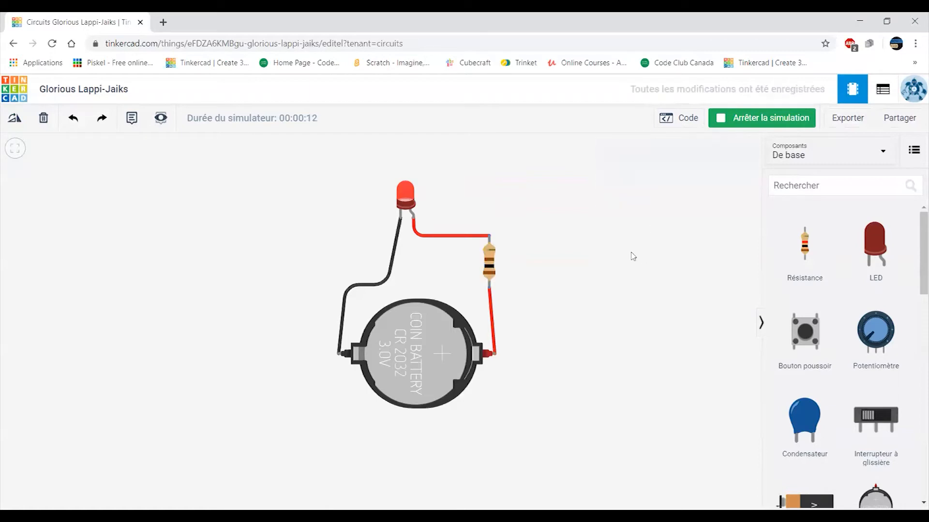
Inspect the resistor's and the LED's properties in the running simulation.
left_click(491, 260)
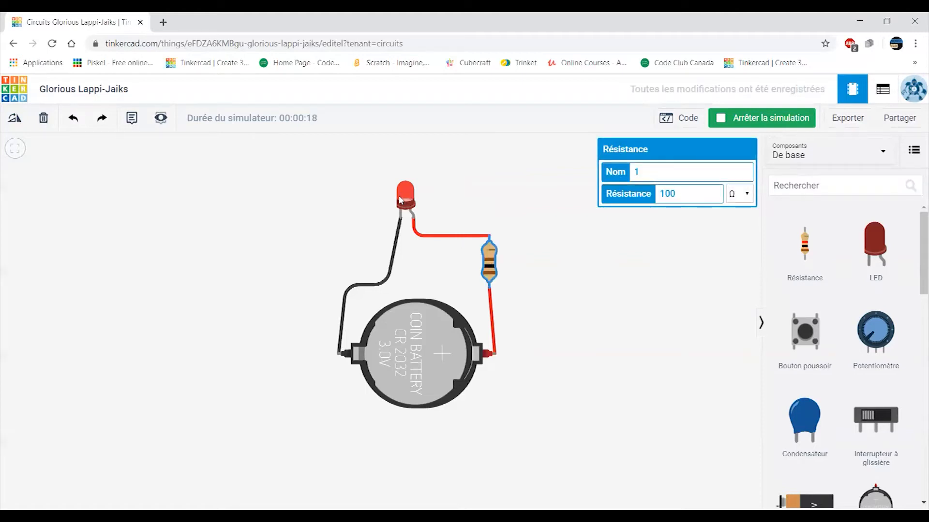
left_click(440, 197)
left_click(408, 198)
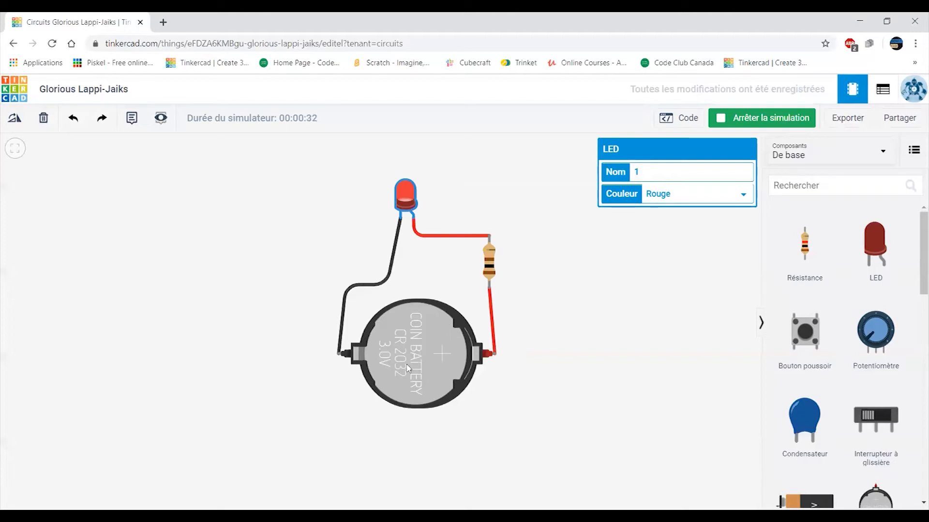
Examine the properties of the resistor and the LED once more and stop the simulation.
left_click(489, 265)
left_click(409, 193)
left_click(491, 264)
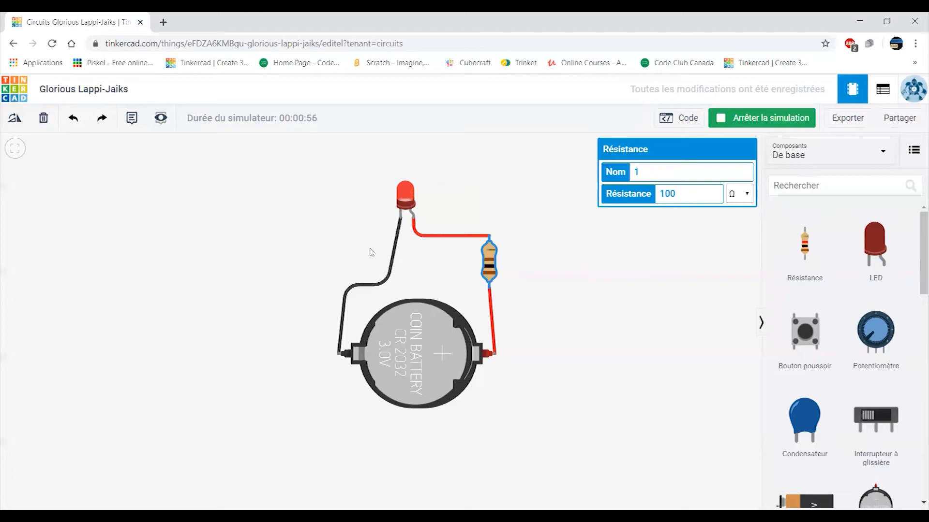
left_click(757, 120)
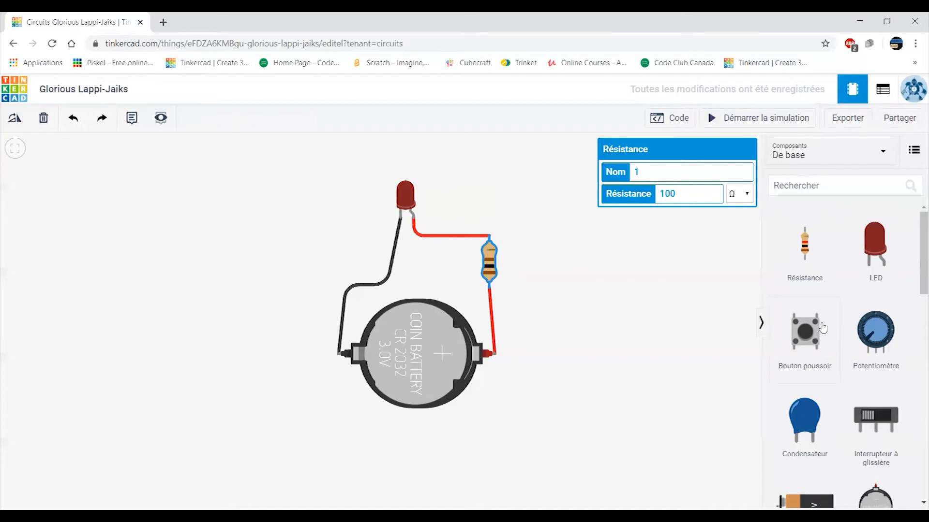
Add a push button (Bouton poussoir) to the workplane beside the resistor.
left_click_drag(811, 334, 549, 277)
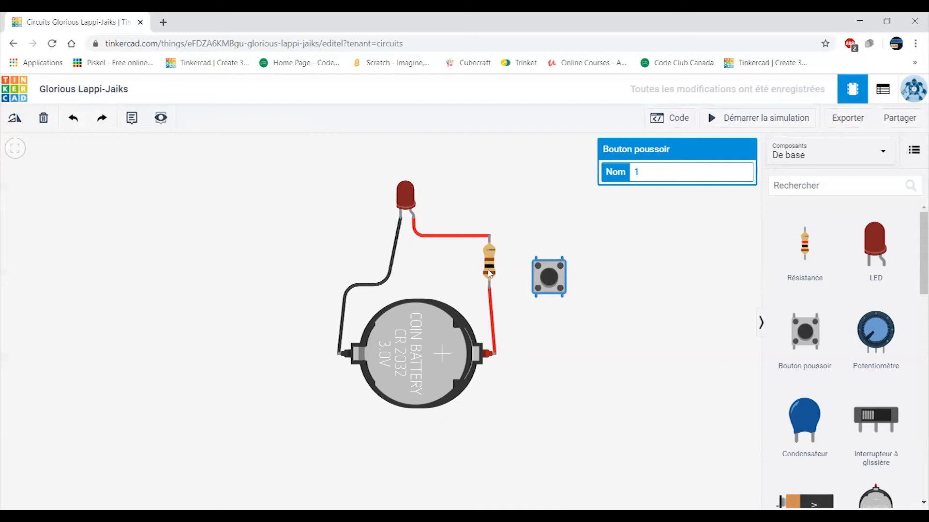
scroll(567, 299, "up", 5)
left_click_drag(567, 299, 520, 320)
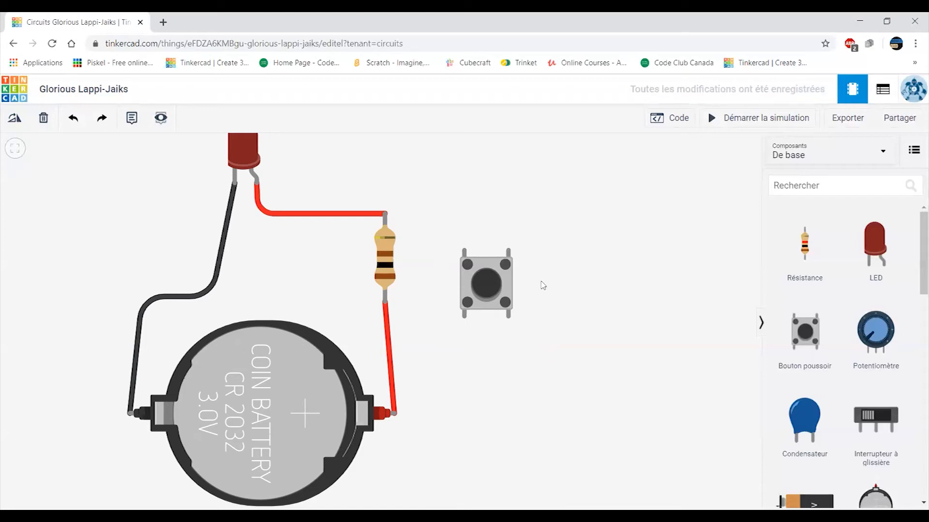
left_click(488, 284)
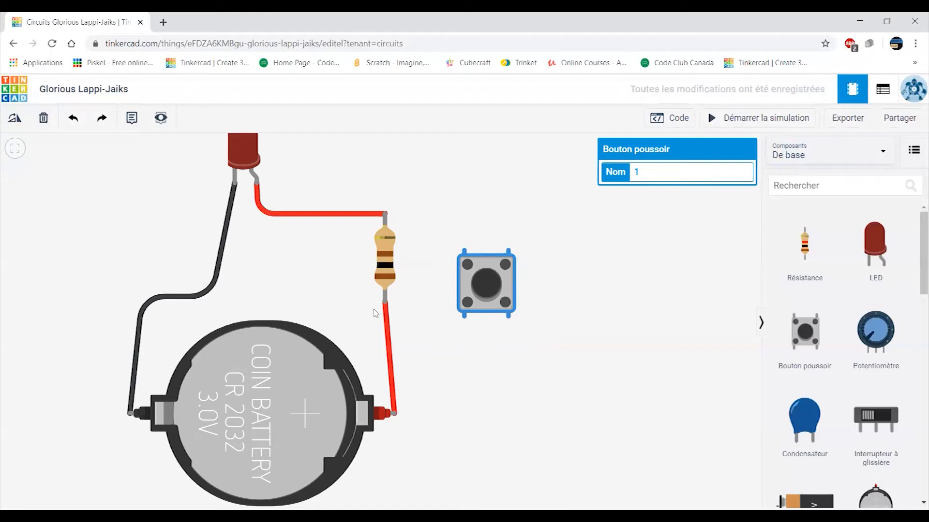
Delete the red cable between the resistor and the battery, and attach the push button's upper-left pin to the resistor's lower lead.
left_click(389, 346)
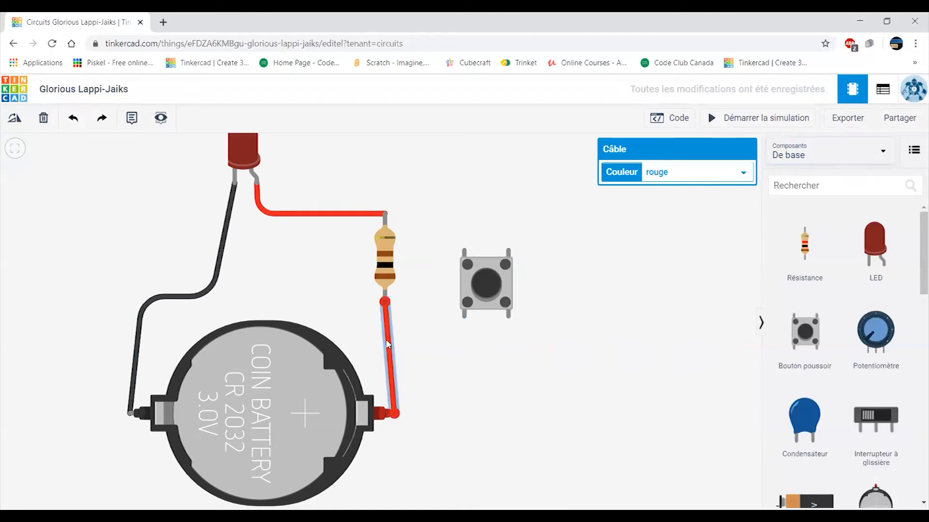
key("Delete")
left_click_drag(491, 287, 417, 339)
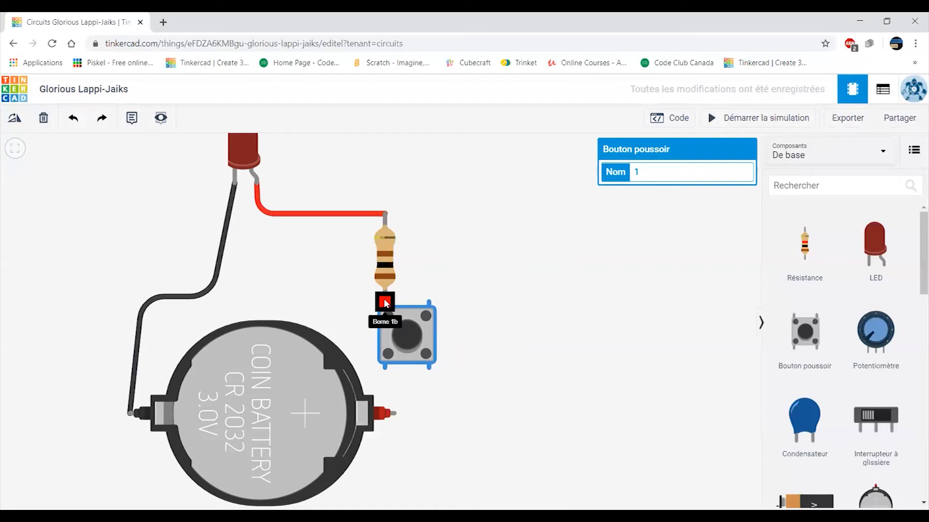
Wire the battery's positive terminal to the push button's lower-left pin and test the circuit in a short simulation.
left_click(392, 415)
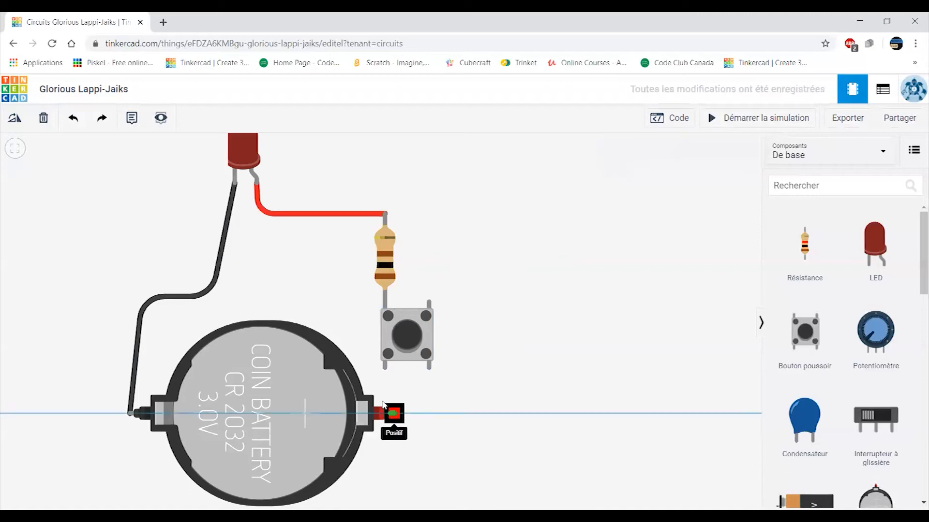
left_click(386, 373)
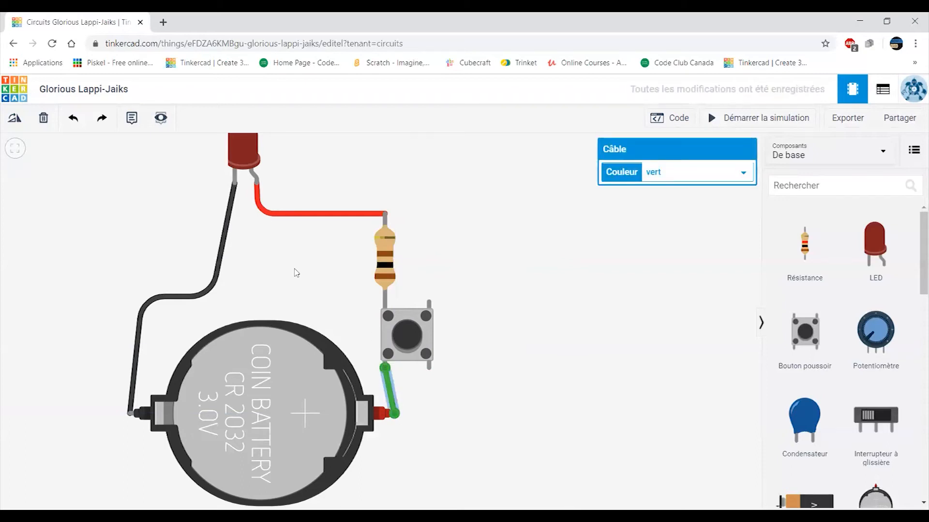
scroll(297, 271, "down", 1)
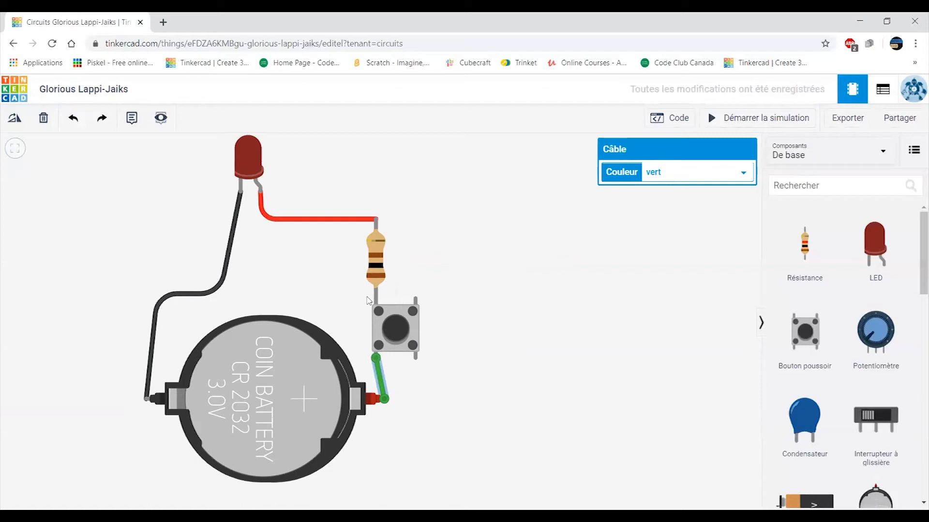
left_click(751, 123)
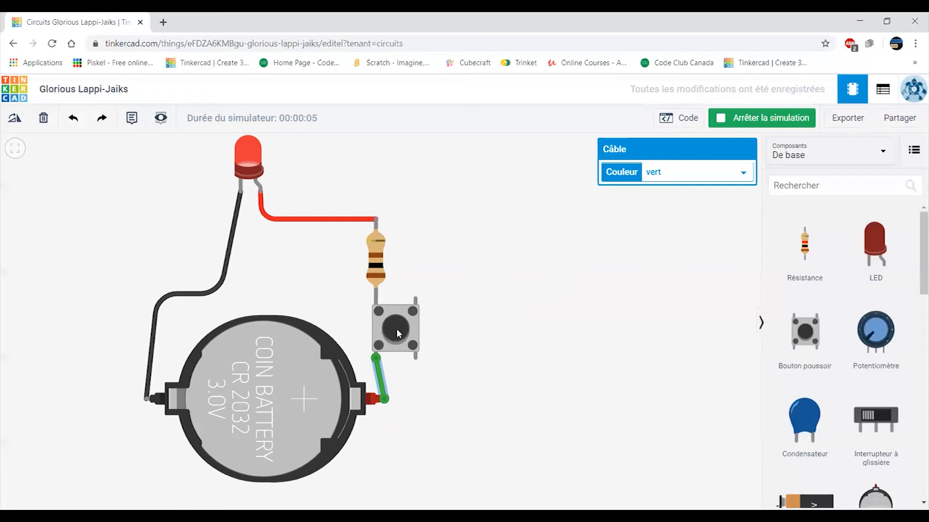
left_click(768, 124)
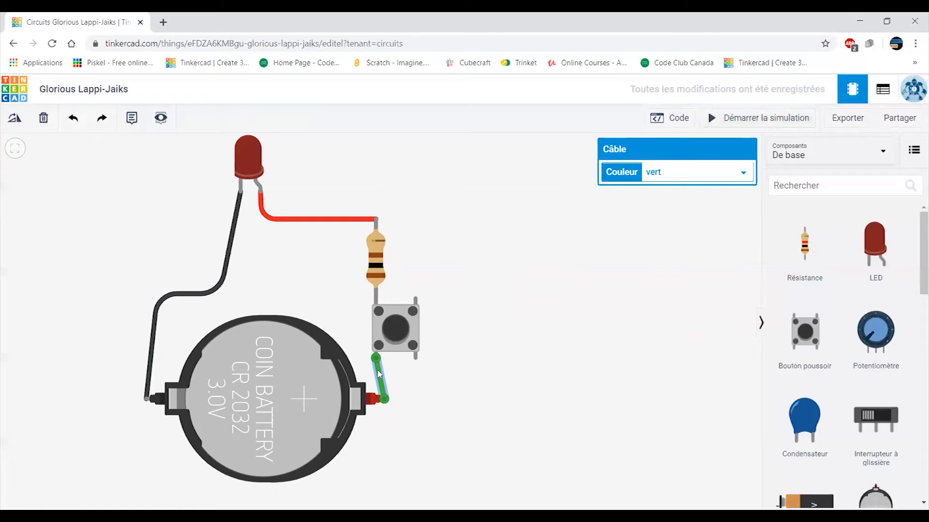
Replace the green cable with one from the battery's positive terminal to the push button's lower-right pin.
key("Delete")
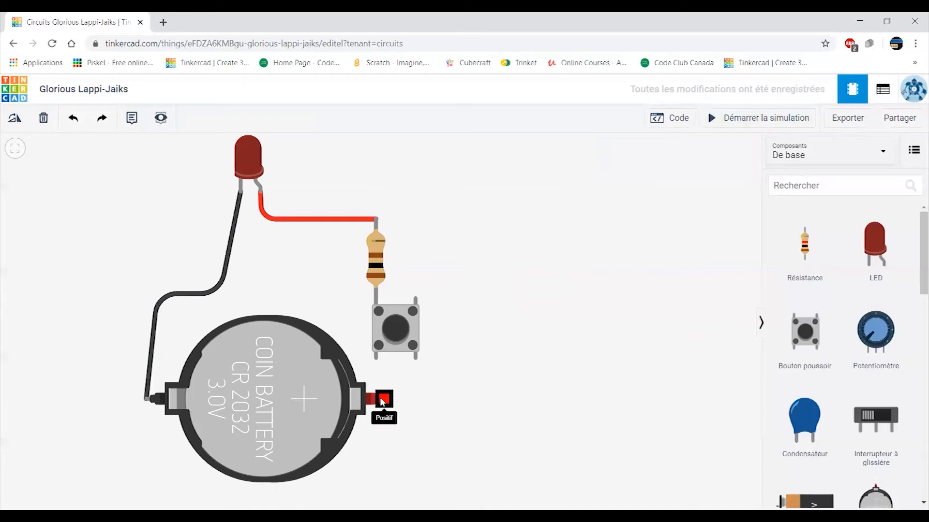
left_click(383, 402)
left_click(417, 363)
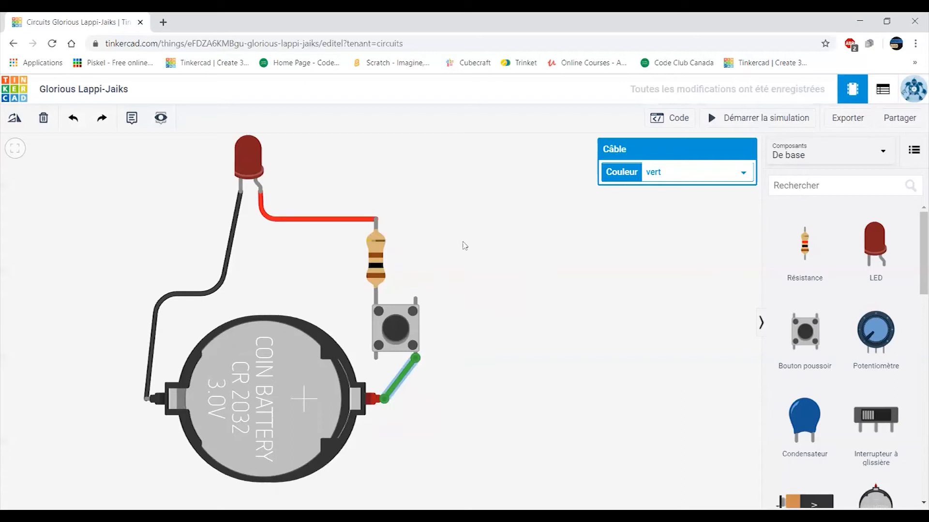
Simulate the circuit, operate the push button several times to check the LED, and stop the simulation.
left_click(747, 120)
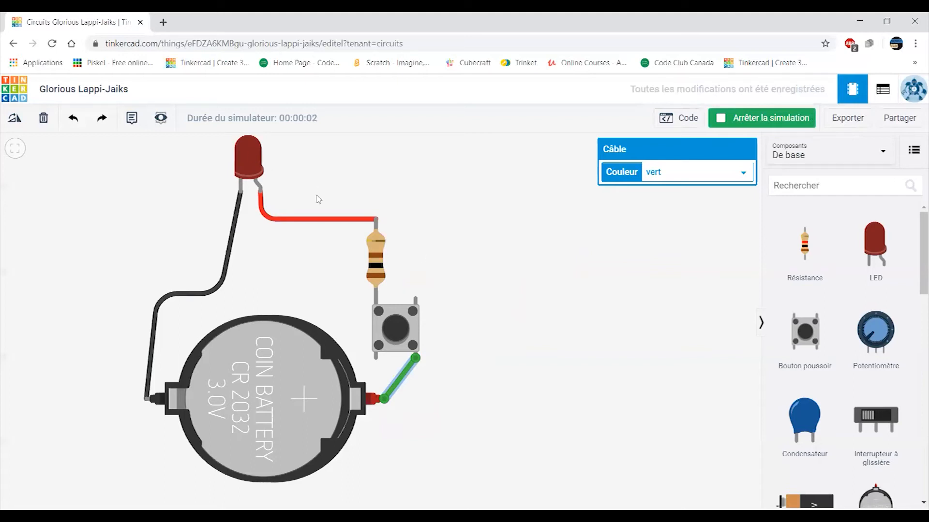
left_click(396, 329)
left_click(395, 329)
left_click(395, 329)
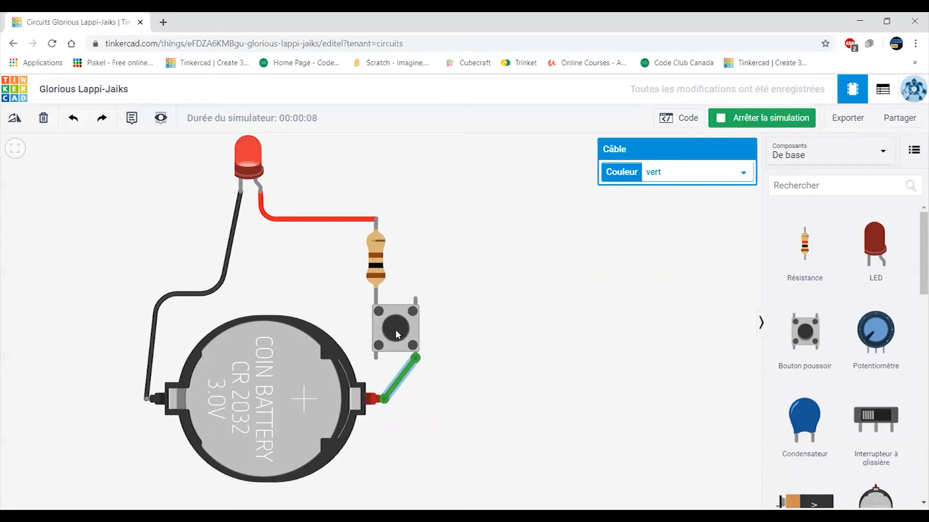
left_click(395, 329)
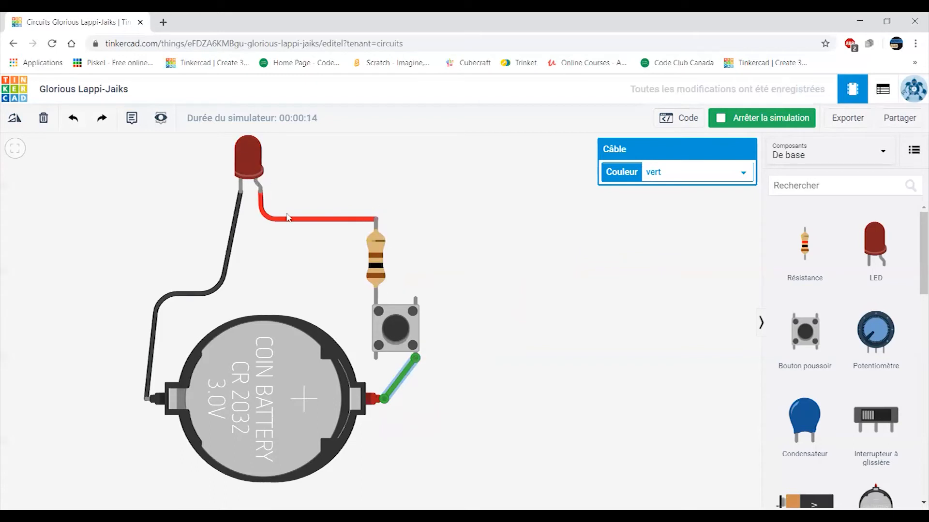
left_click(733, 122)
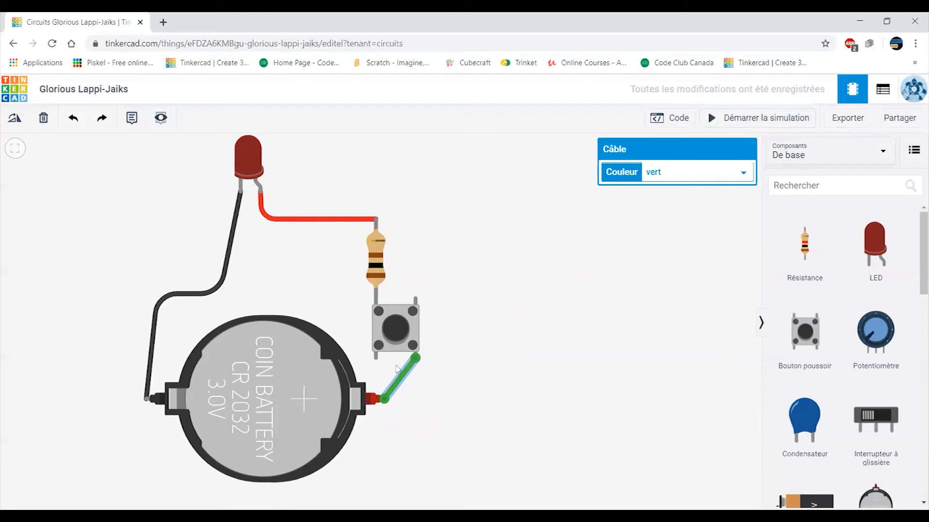
left_click(394, 329)
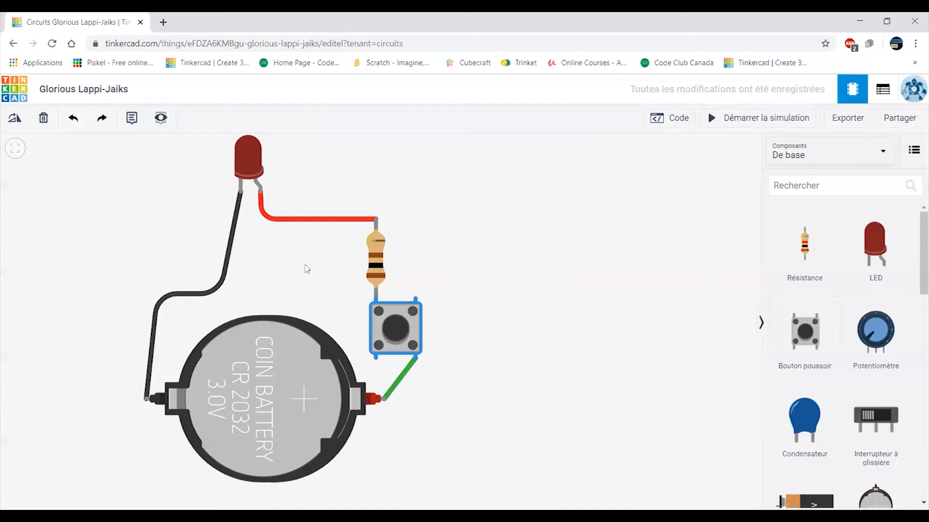
Show all components (Tout) and browse the input, output, power supply and breadboard categories.
left_click_drag(306, 269, 345, 324)
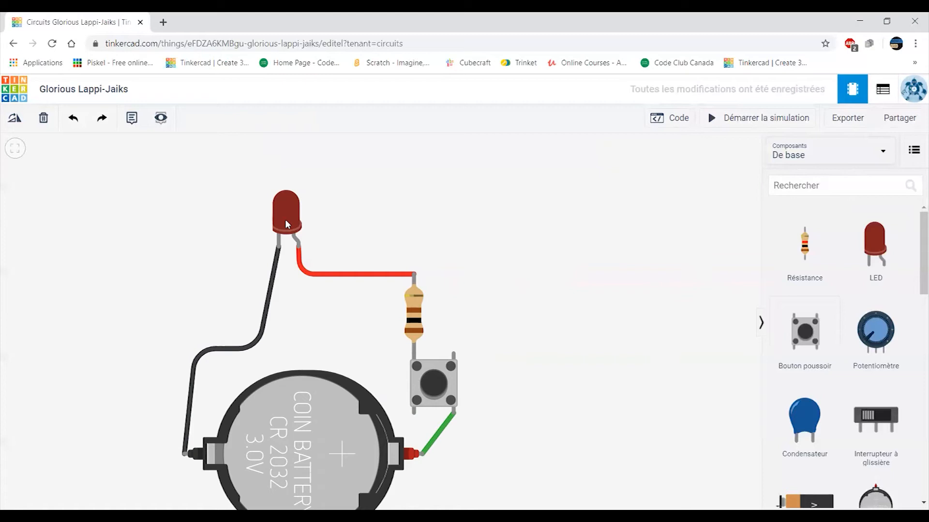
left_click(807, 157)
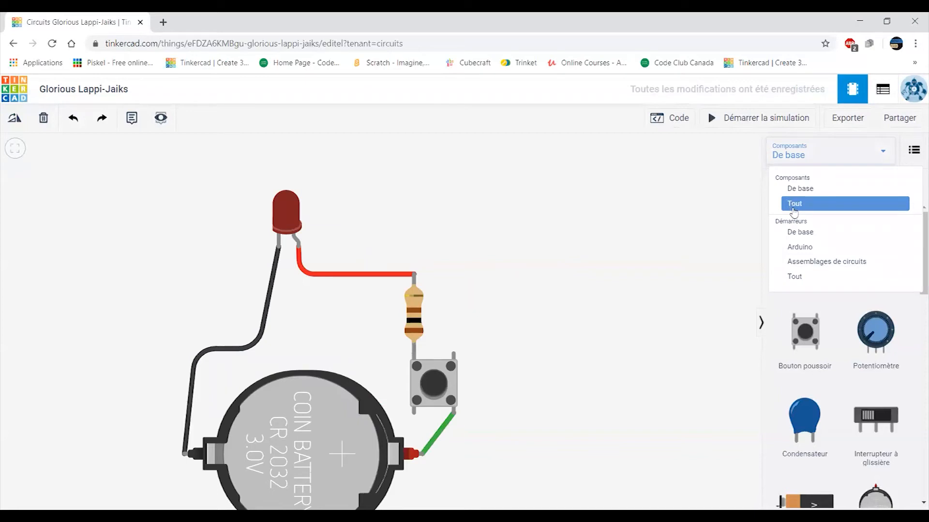
left_click(794, 205)
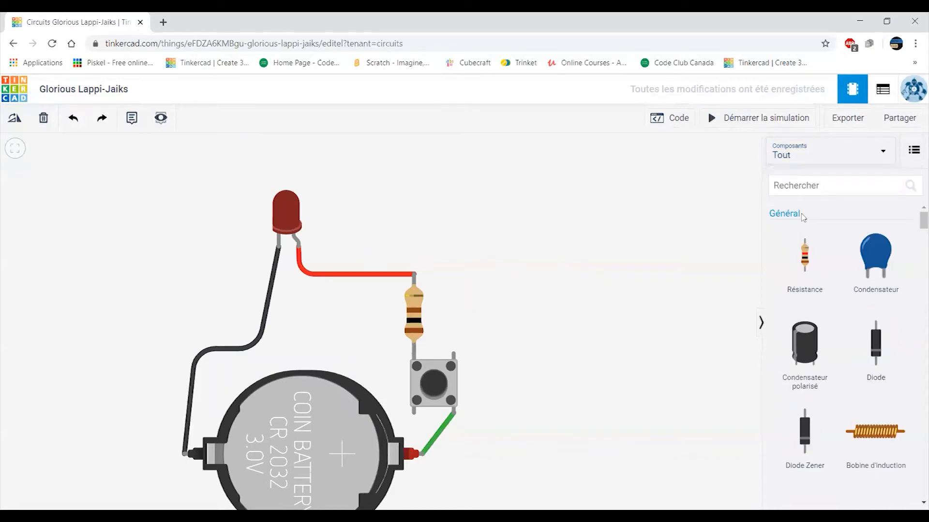
scroll(822, 290, "down", 4)
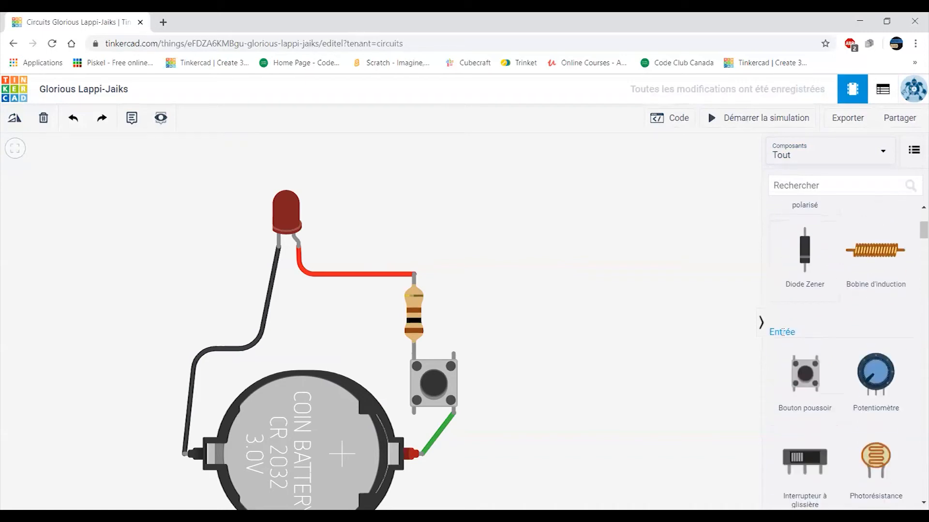
scroll(782, 333, "down", 1)
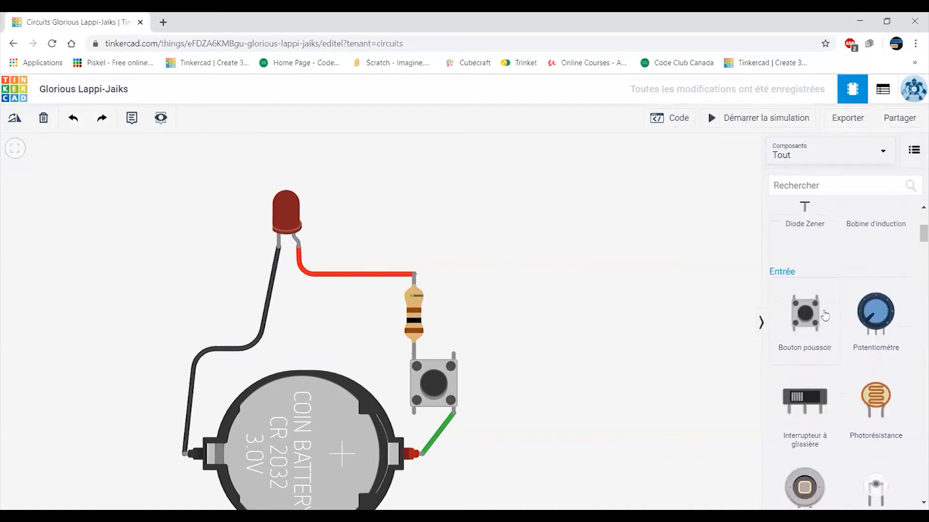
scroll(832, 295, "down", 3)
scroll(835, 290, "down", 10)
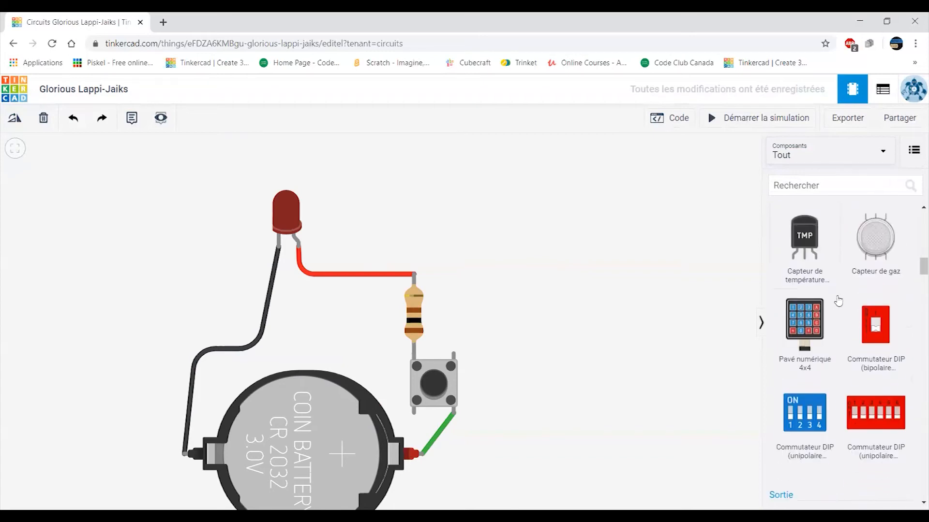
scroll(838, 301, "down", 2)
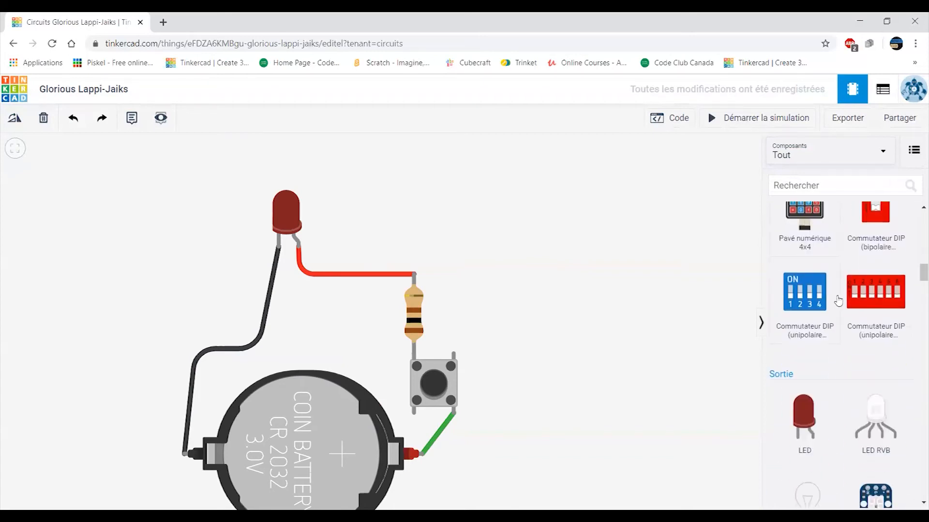
scroll(838, 301, "down", 2)
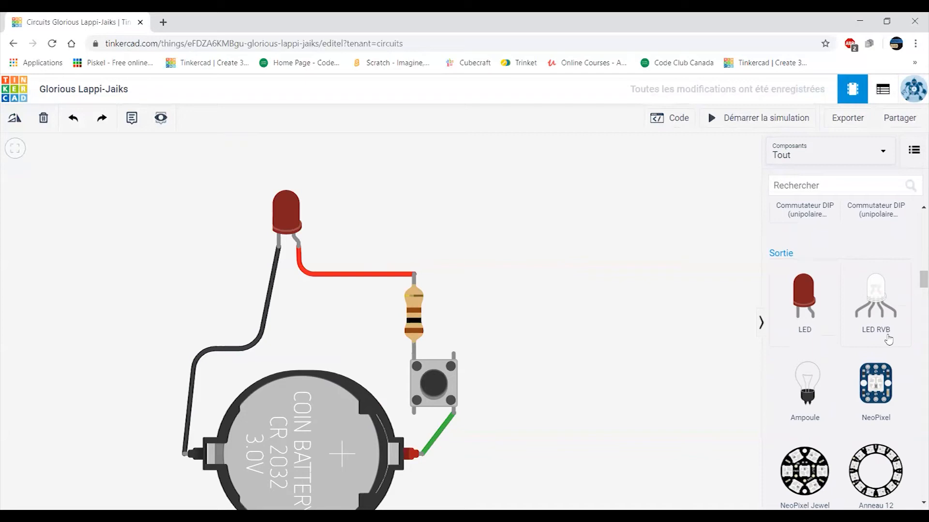
scroll(888, 339, "down", 2)
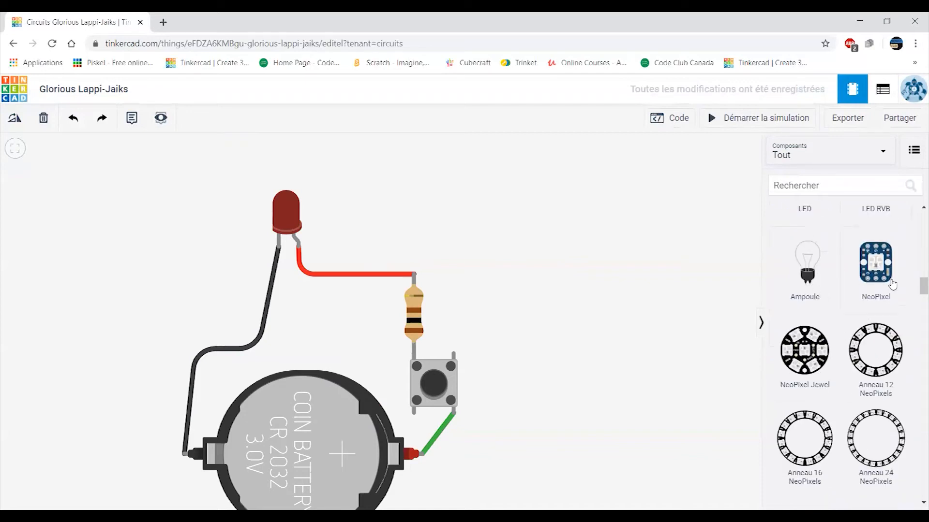
scroll(882, 289, "down", 3)
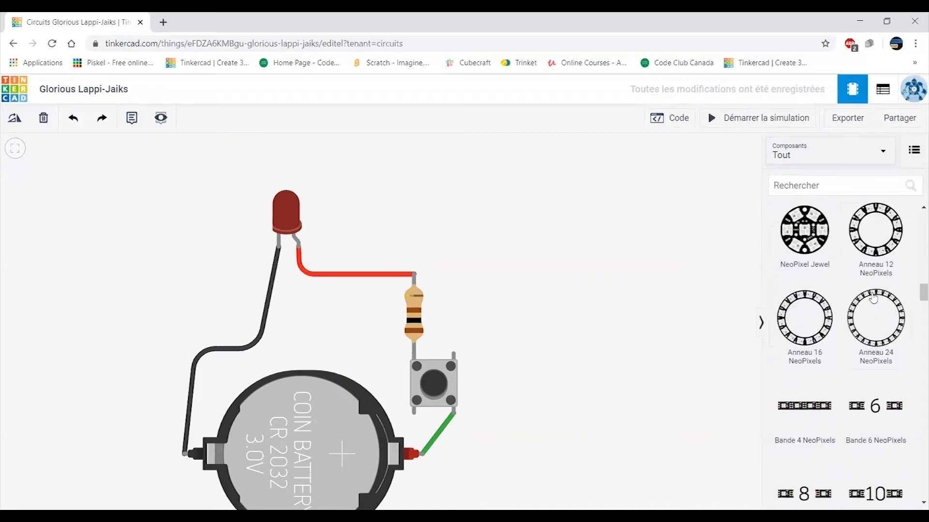
scroll(873, 295, "down", 6)
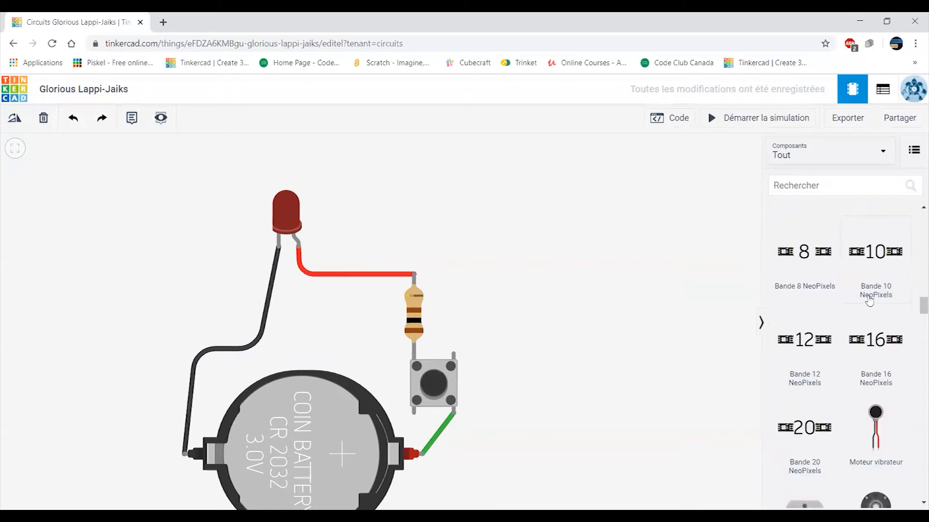
scroll(870, 296, "down", 6)
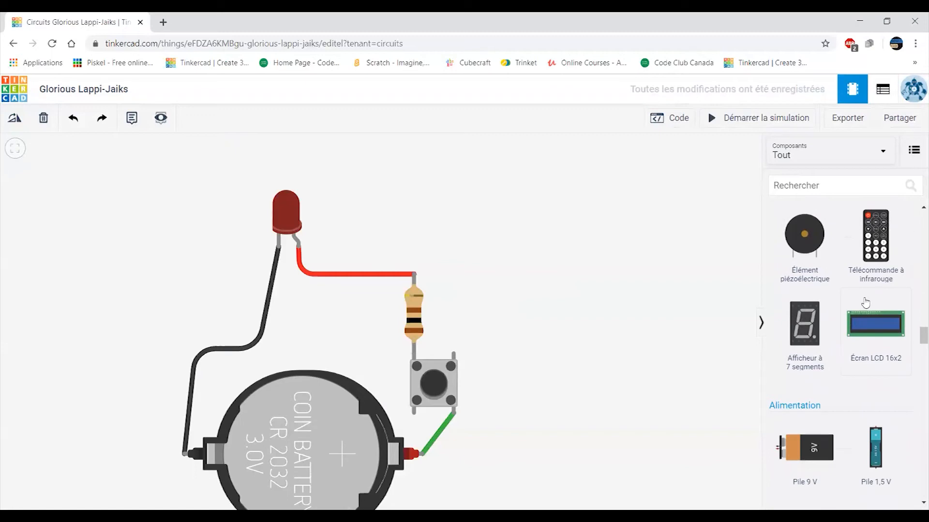
scroll(861, 308, "down", 3)
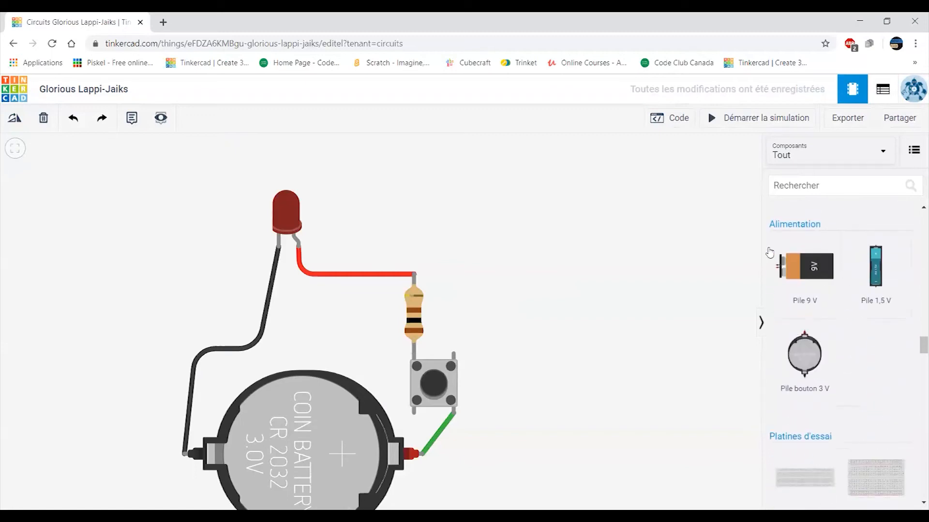
left_click_drag(583, 394, 595, 356)
scroll(846, 355, "down", 3)
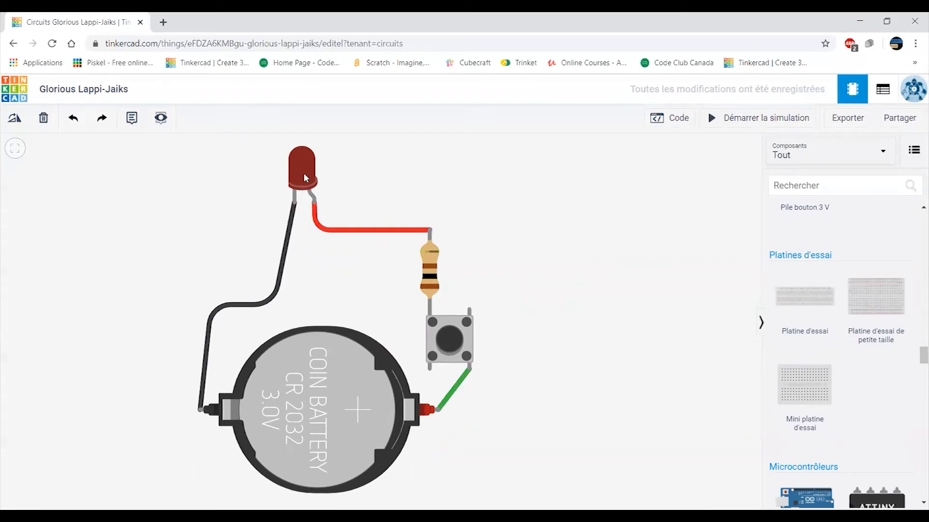
scroll(871, 321, "up", 10)
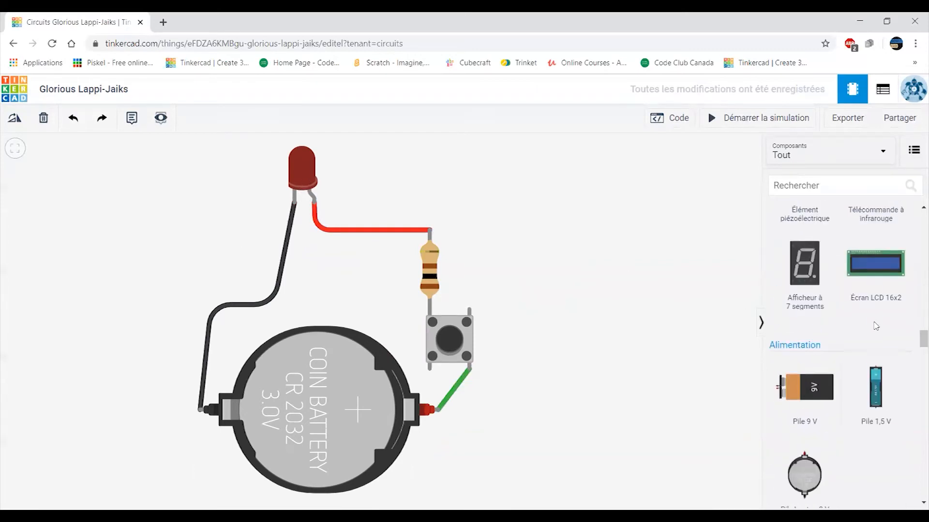
scroll(810, 334, "up", 3)
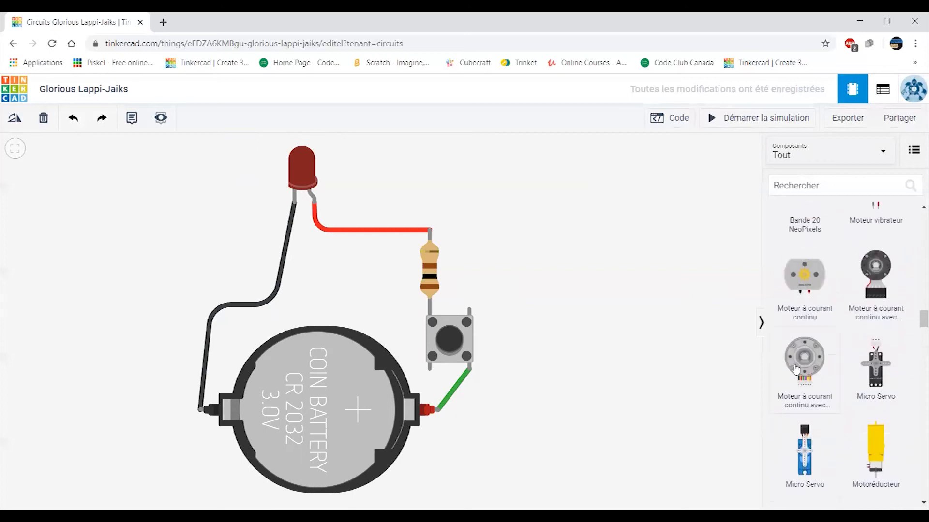
Delete the push button, the resistor and the LED, leaving only the coin battery in the circuit.
scroll(807, 338, "up", 5)
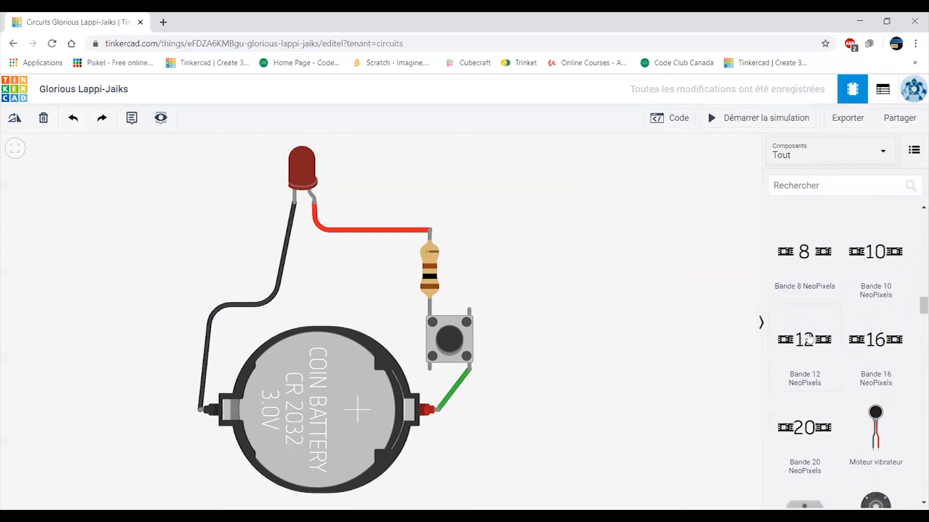
scroll(557, 339, "down", 2)
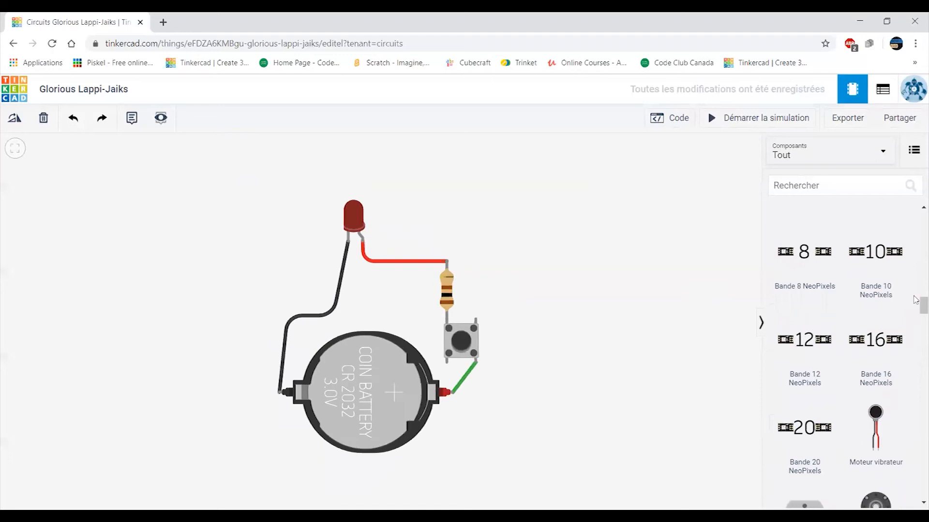
scroll(874, 322, "down", 3)
scroll(874, 321, "down", 10)
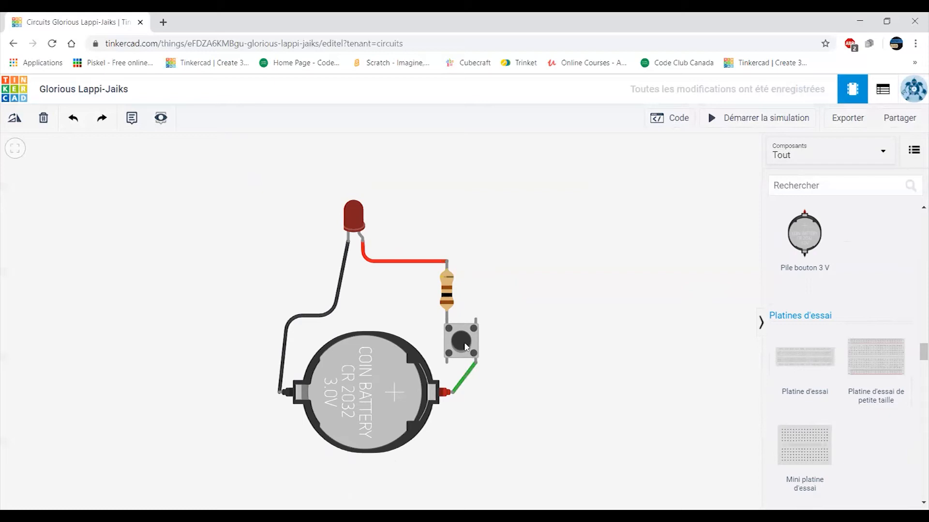
left_click(465, 346)
key("Delete")
left_click(447, 290)
key("Delete")
left_click(353, 219)
key("Delete")
Add a small breadboard (Platine d'essai de petite taille) and arrange it beside the coin battery.
left_click_drag(368, 387, 278, 322)
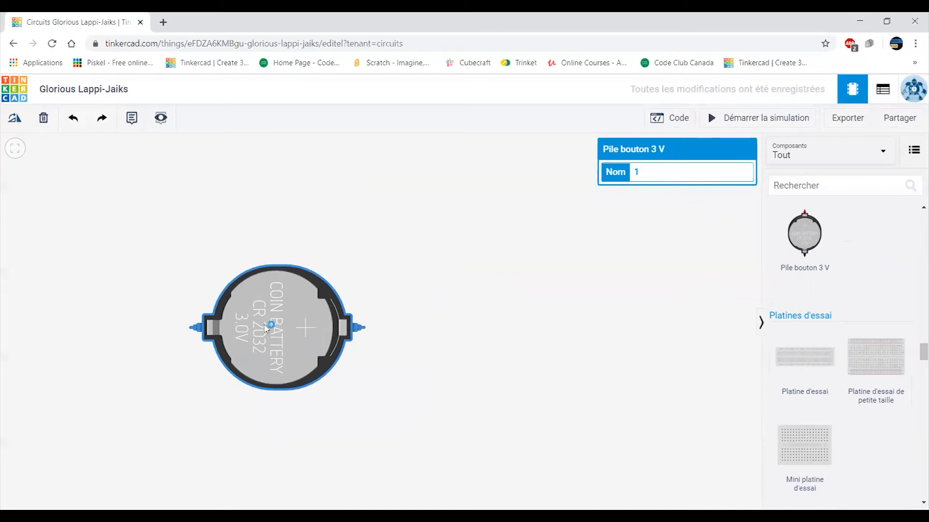
left_click_drag(285, 331, 176, 355)
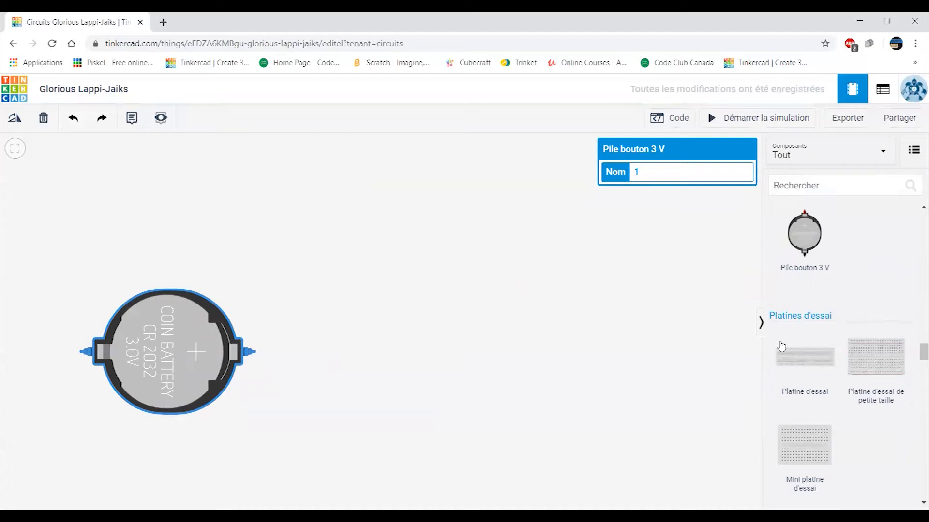
scroll(817, 341, "down", 1)
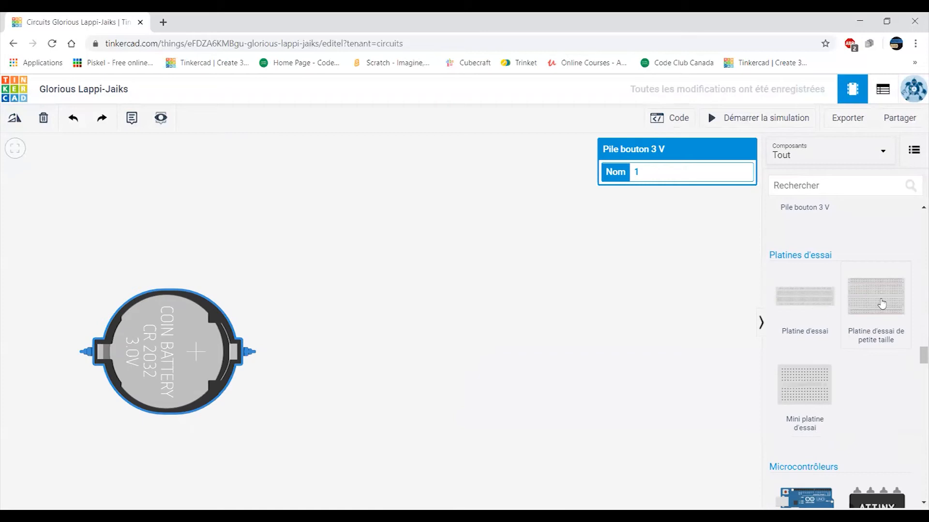
left_click_drag(881, 304, 509, 323)
left_click(178, 437)
left_click_drag(178, 437, 126, 429)
scroll(125, 426, "down", 1)
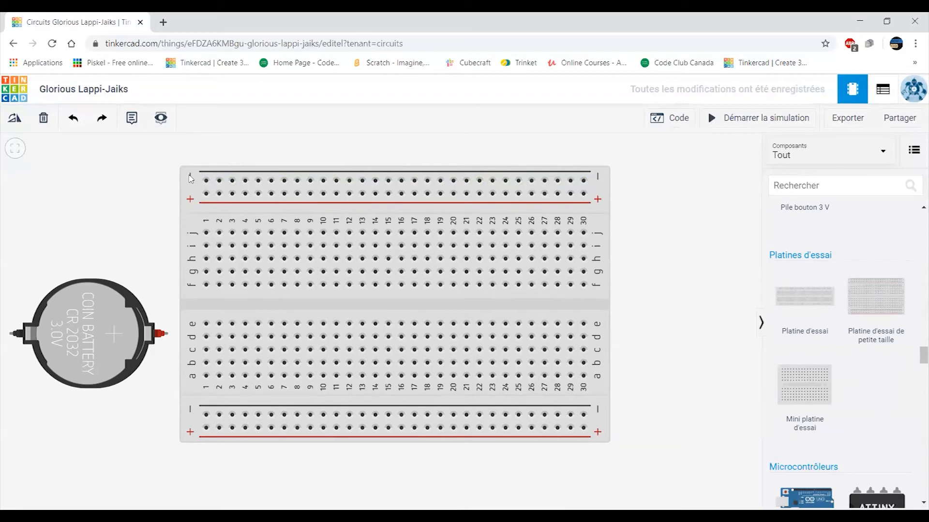
left_click_drag(192, 260, 222, 280)
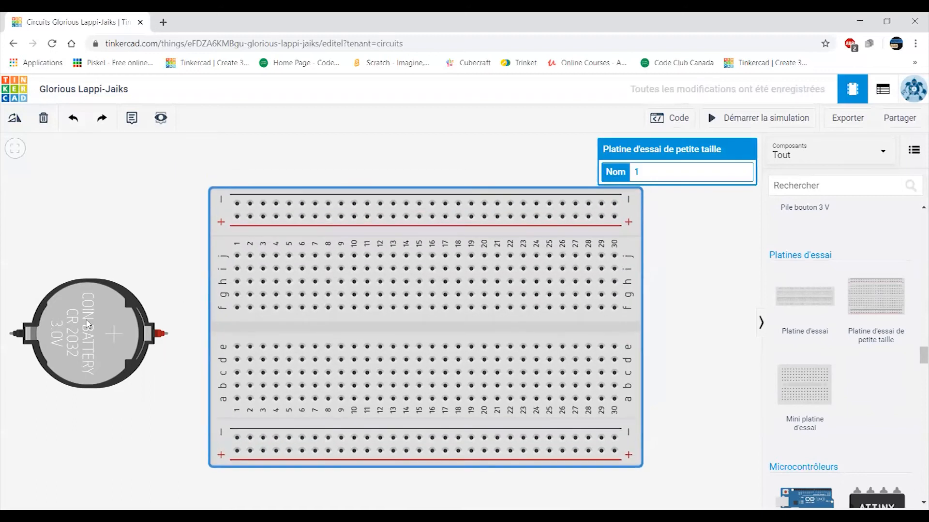
left_click_drag(73, 329, 79, 290)
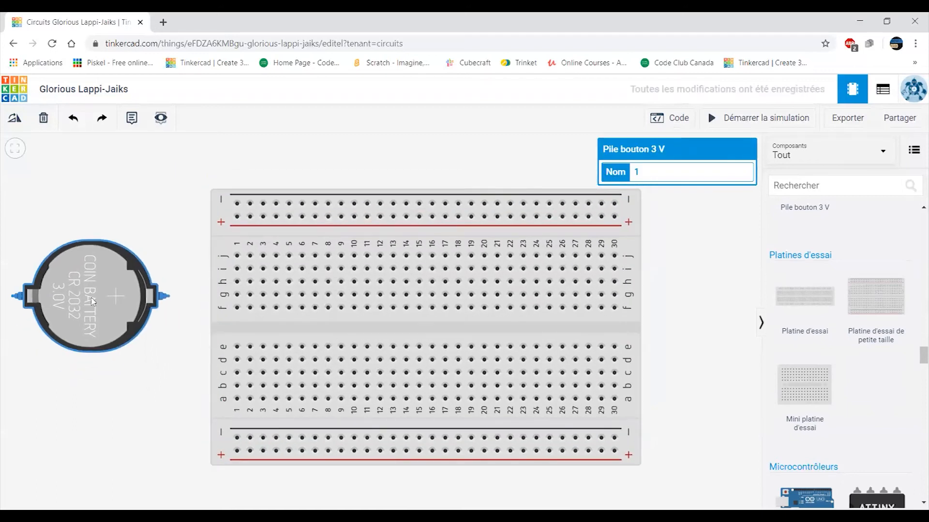
Wire the battery's positive terminal to the breadboard's upper positive rail at column 1 with a red (rouge) cable.
mouse_move(161, 249)
left_mouse_down()
mouse_move(189, 265)
mouse_move(193, 313)
mouse_move(202, 250)
mouse_move(267, 243)
left_mouse_up()
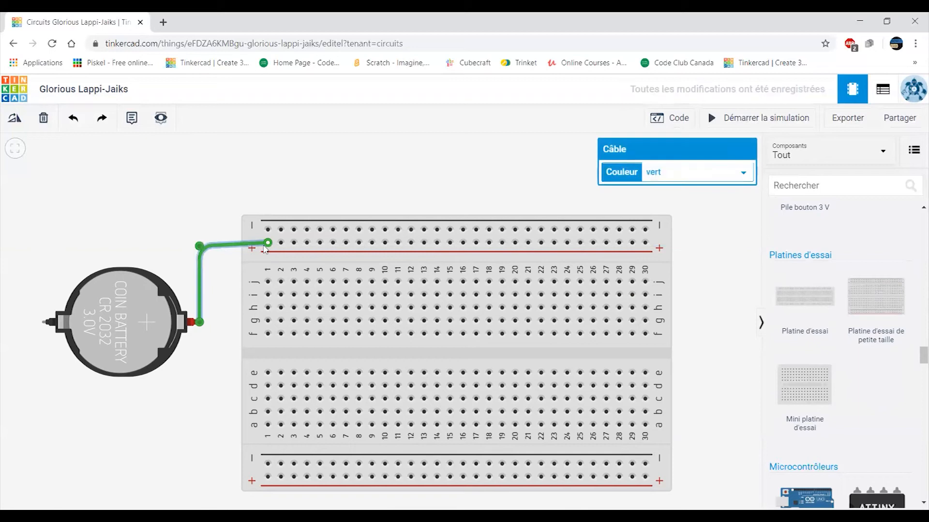
left_click(655, 172)
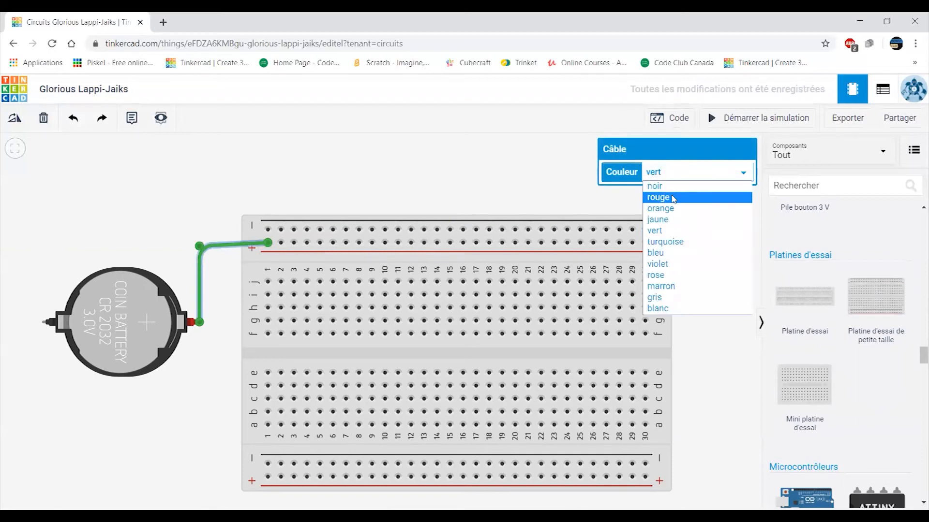
left_click(676, 197)
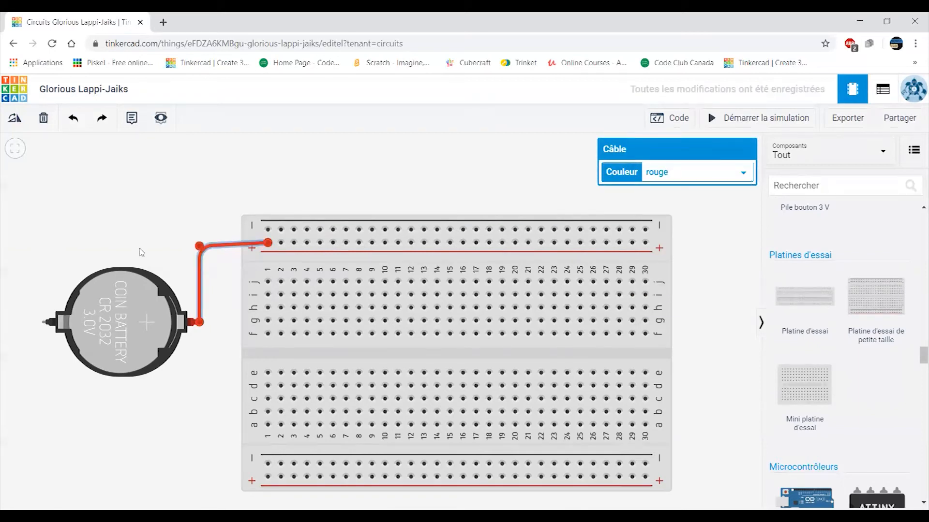
Wire the battery's negative terminal to the upper negative rail at column 1 with a cornered black (noir) cable.
left_click(46, 322)
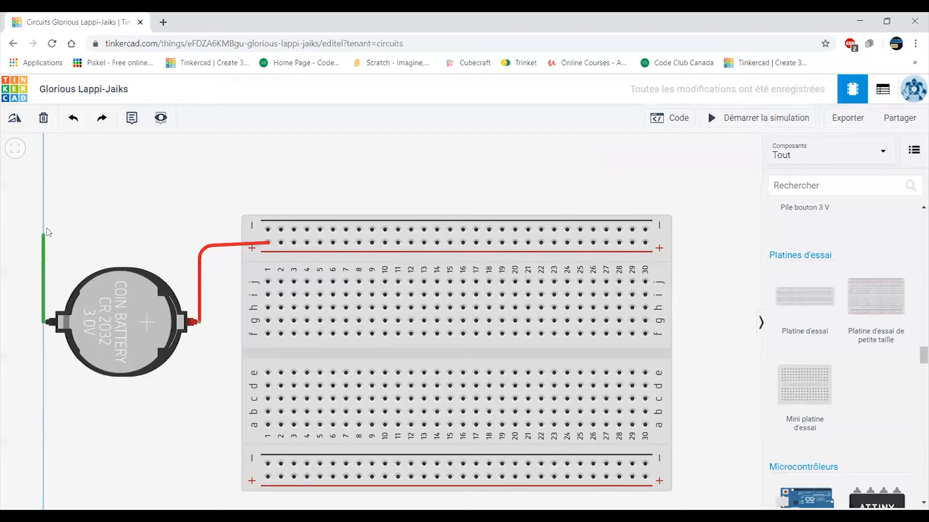
left_click(45, 221)
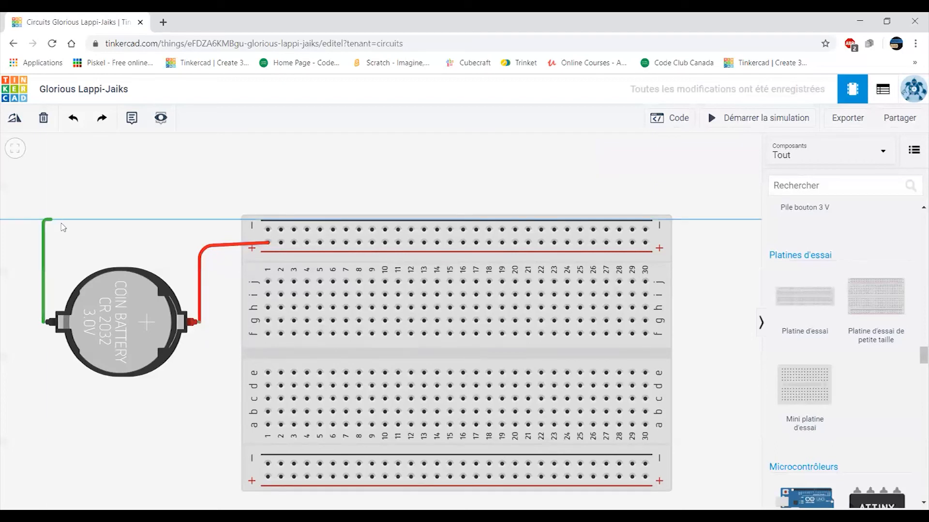
left_click(267, 230)
left_click_drag(43, 220, 43, 232)
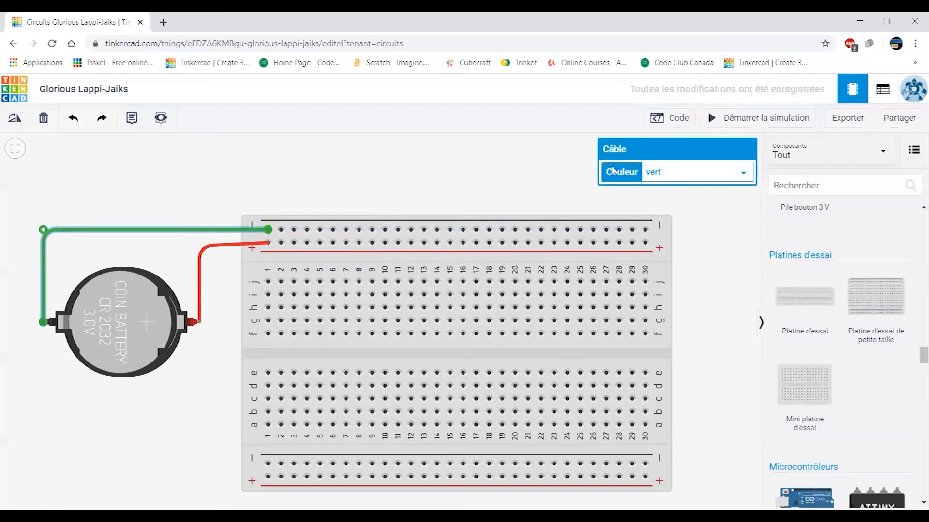
left_click(682, 172)
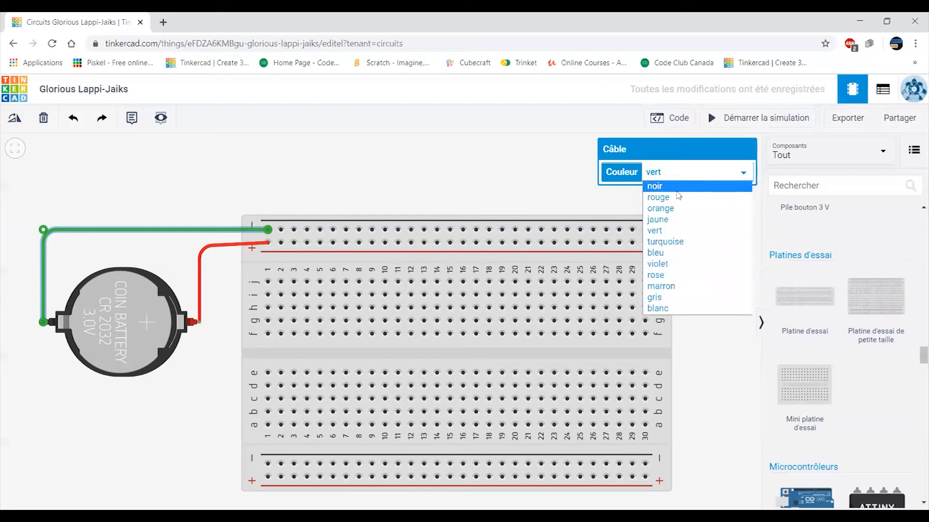
left_click(677, 191)
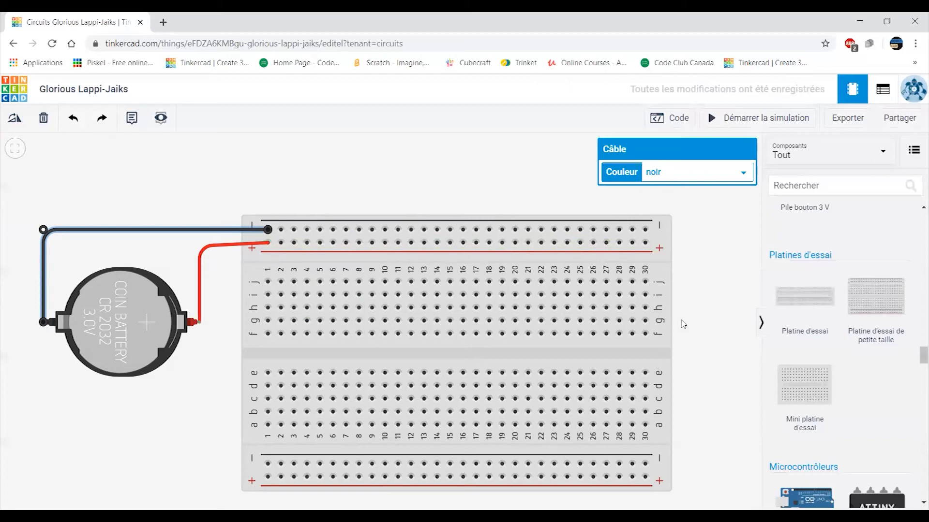
Show the basic components (De base) and place an LED on the breadboard with its legs in holes a4 and a5.
scroll(822, 348, "down", 15)
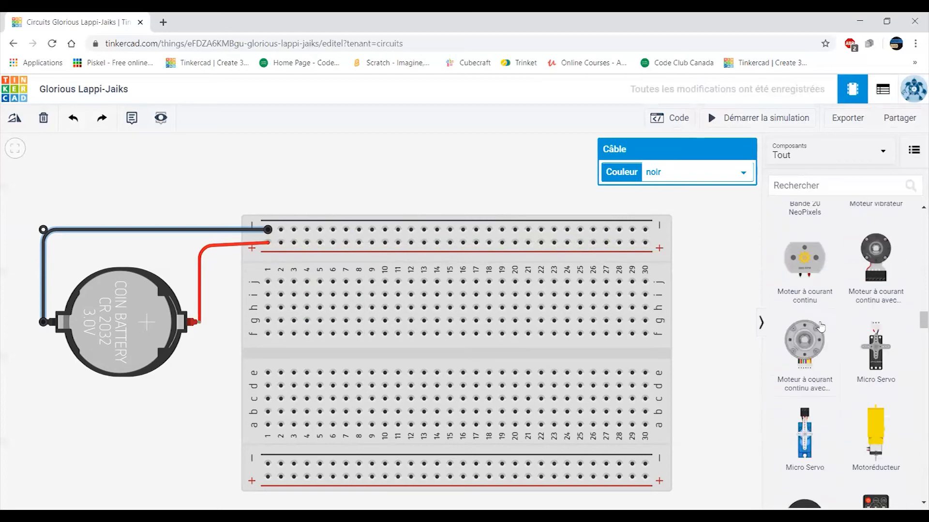
scroll(818, 332, "up", 10)
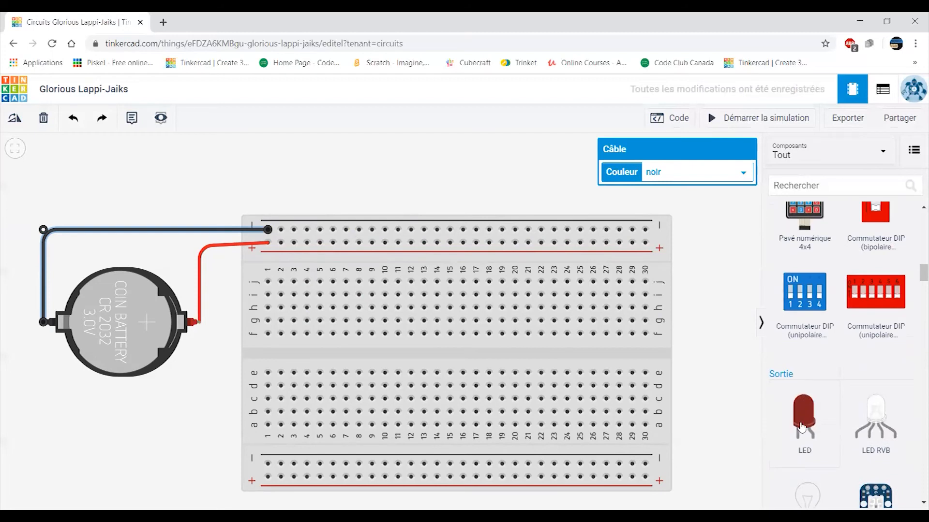
scroll(802, 425, "up", 5)
scroll(817, 401, "down", 6)
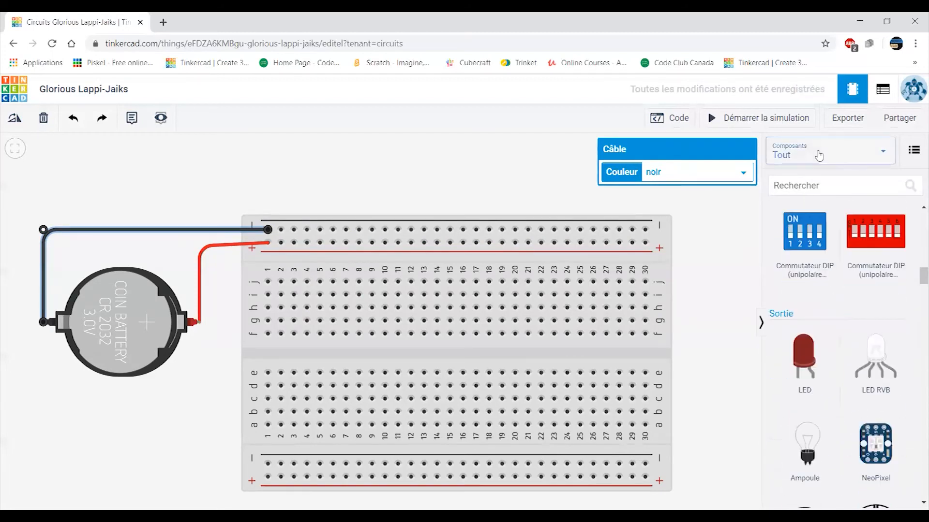
left_click(818, 154)
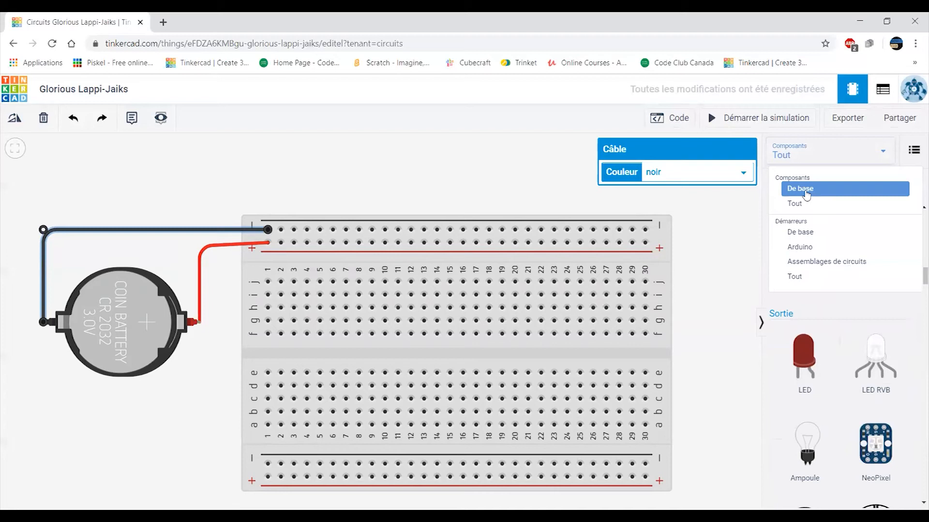
left_click(807, 192)
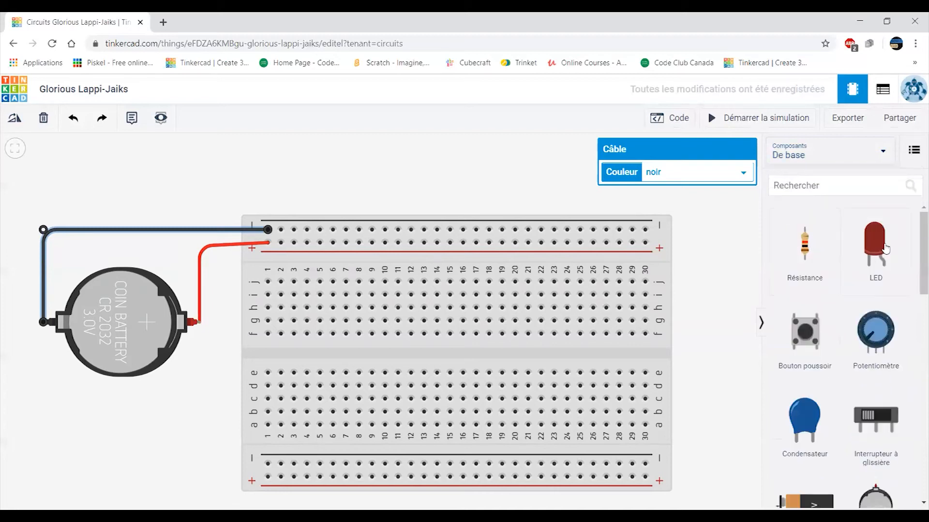
left_click_drag(878, 247, 307, 438)
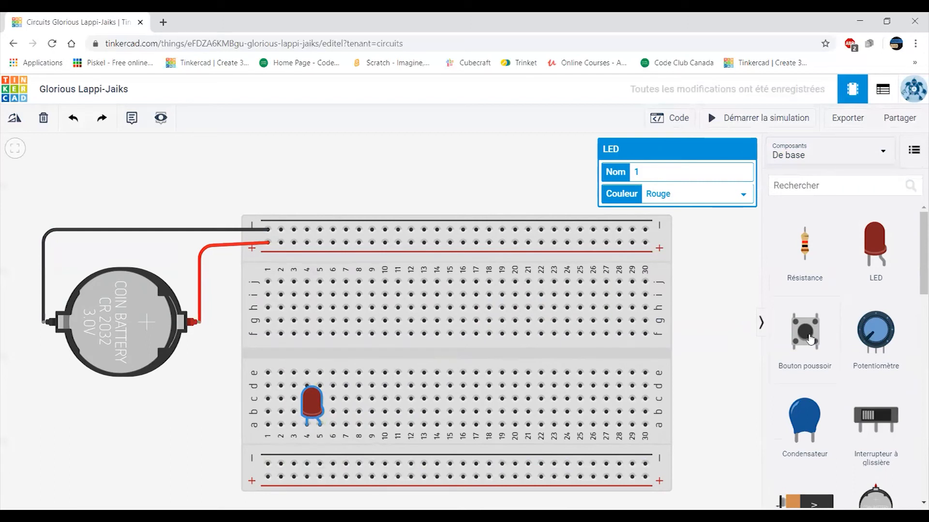
Place a push button across the breadboard's central gap, adjusting its rotation and position so its pins sit in columns 3 and 5.
left_click_drag(810, 339, 718, 312)
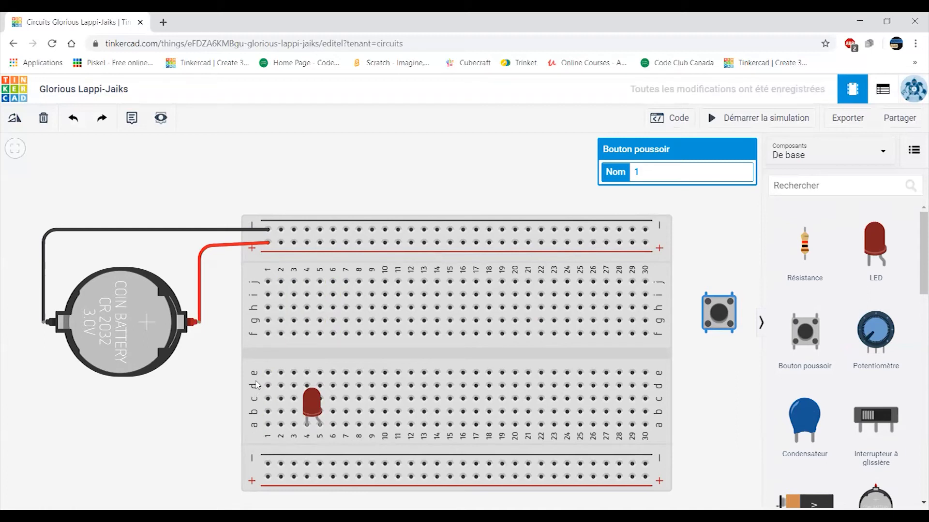
left_click_drag(705, 320, 330, 358)
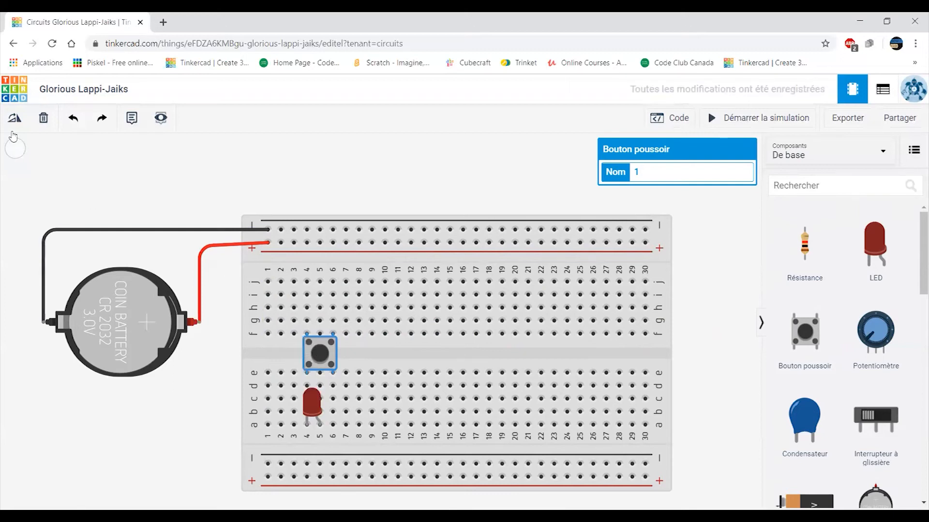
left_click(16, 124)
left_click(16, 124)
left_click(16, 124)
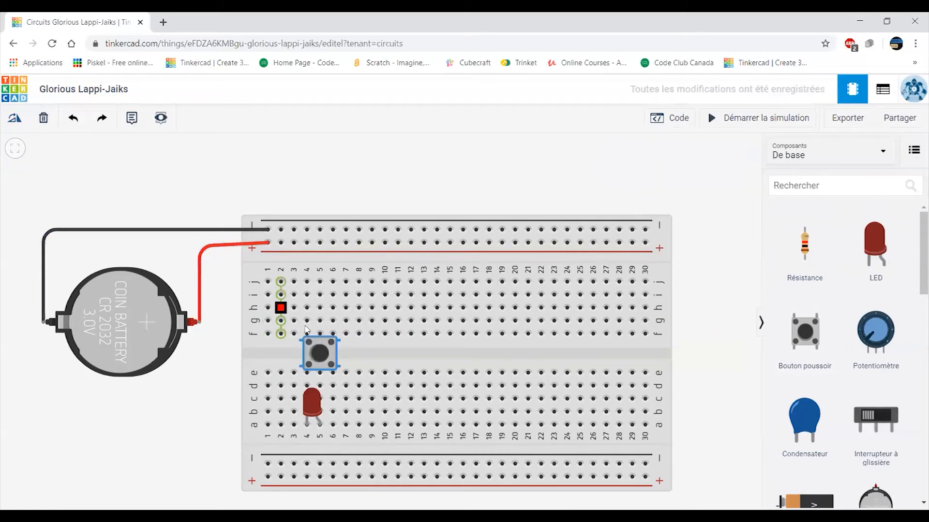
left_click_drag(328, 369, 316, 364)
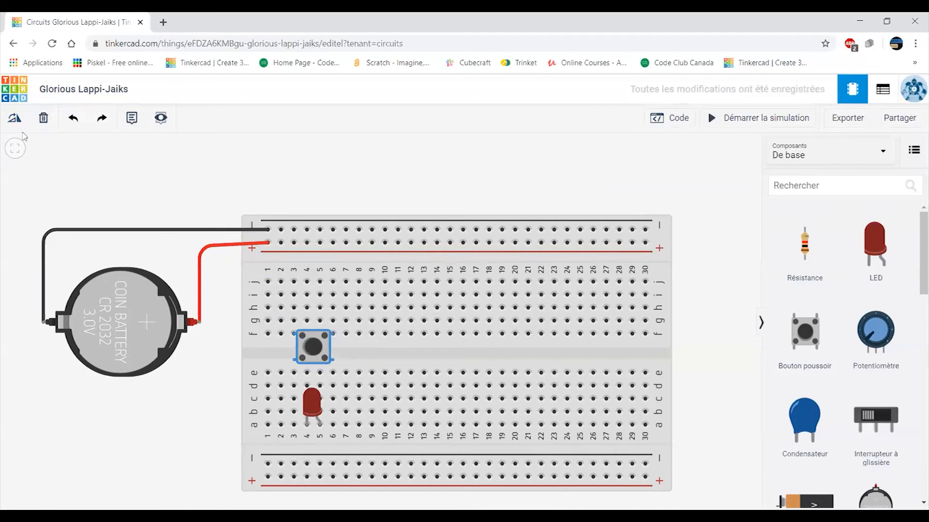
left_click(14, 119)
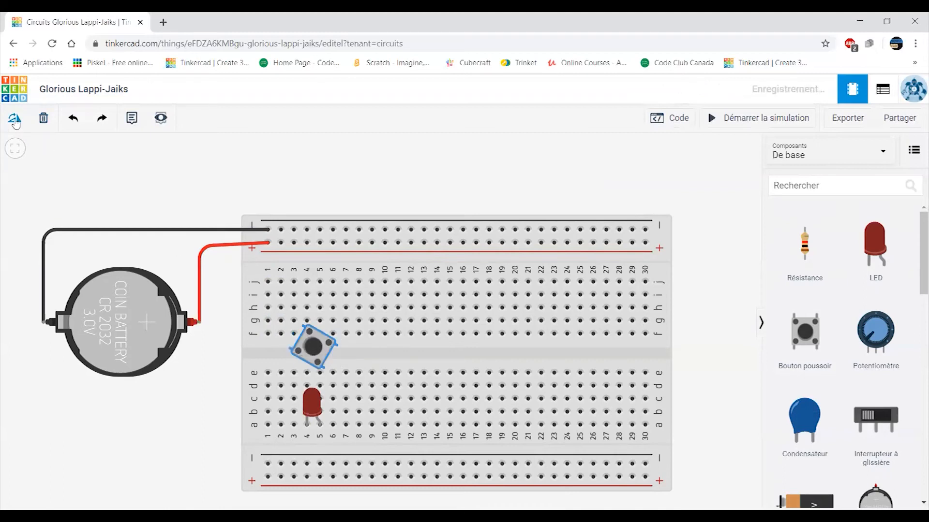
mouse_move(313, 355)
left_mouse_down()
mouse_move(292, 362)
mouse_move(301, 365)
left_mouse_up()
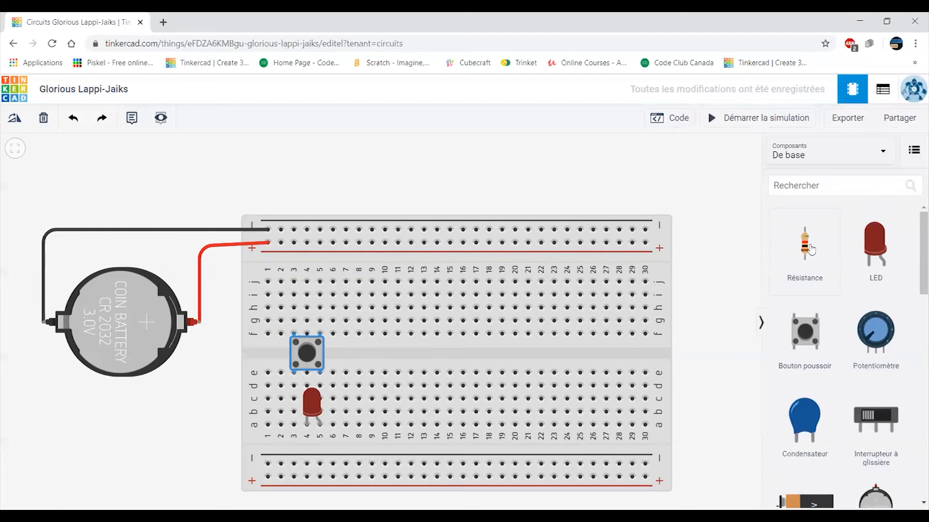
Place a resistor between the upper positive rail and hole i3, and move the LED's legs to holes b4 and b5.
left_click_drag(807, 249, 296, 275)
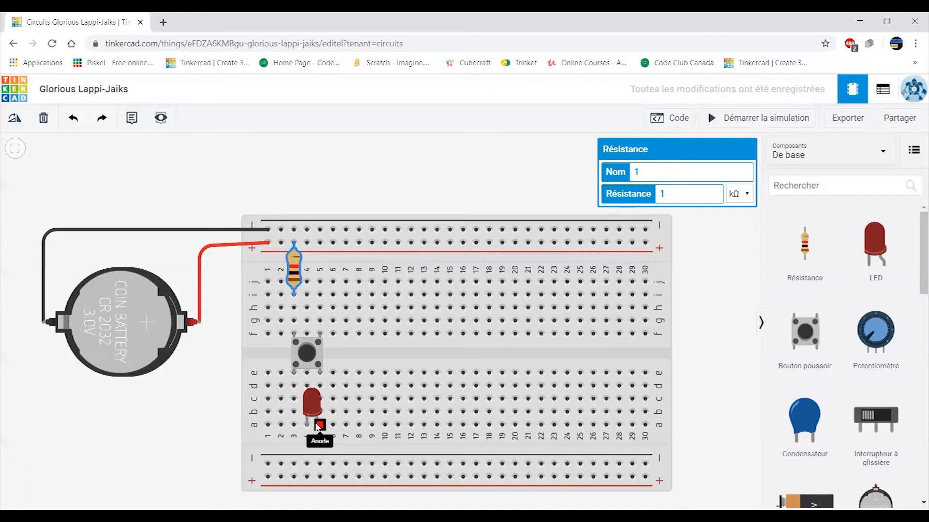
left_click_drag(315, 412, 315, 399)
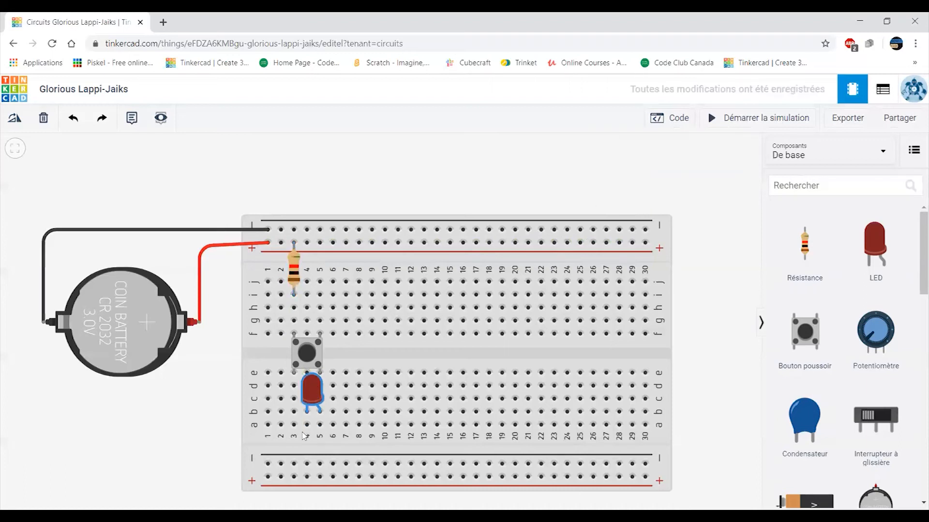
Wire hole a4, in the LED cathode's column, to the lower negative rail with a black (noir) cable.
left_click(305, 412)
left_click(307, 425)
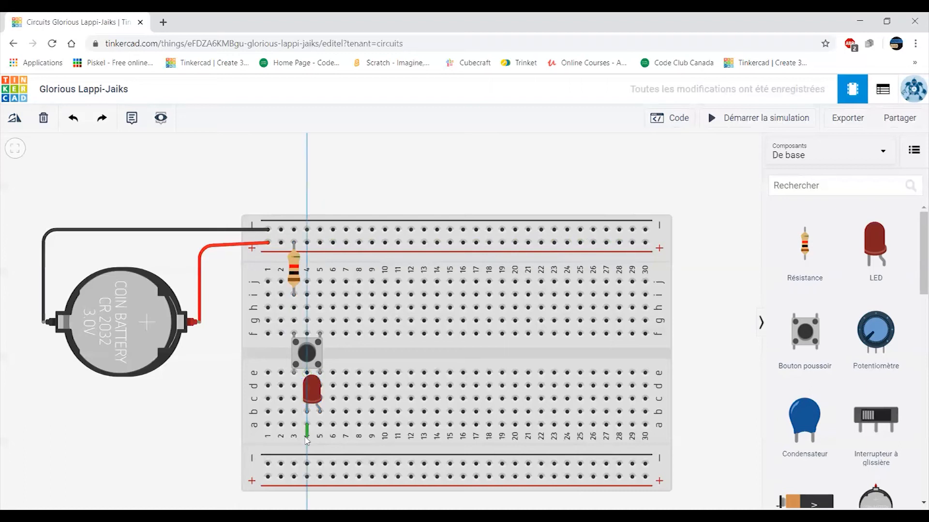
left_click(307, 464)
left_click(715, 175)
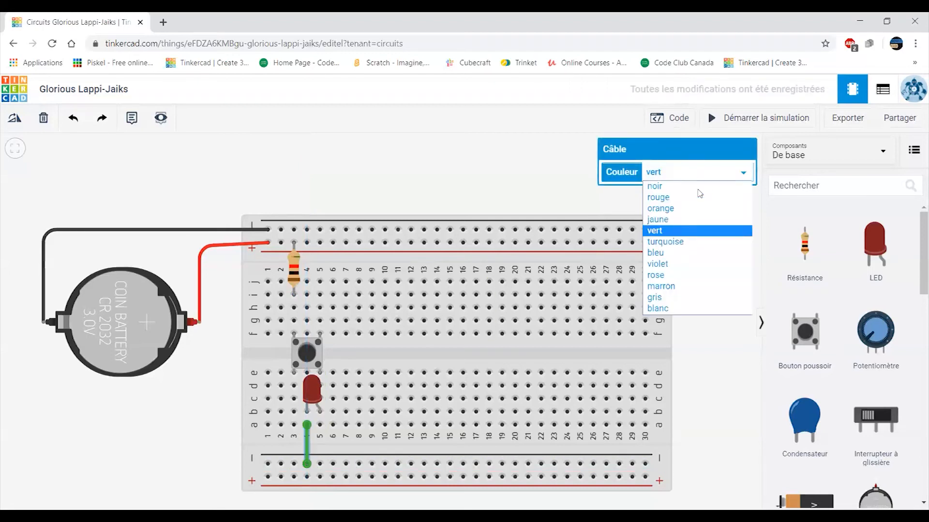
left_click(693, 187)
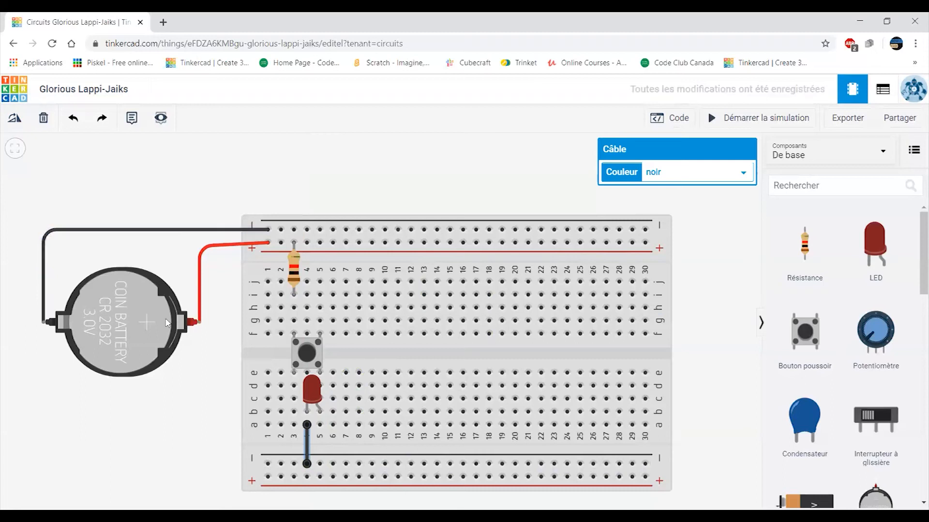
Connect the upper and lower negative rails at column 30 with a black (noir) cable.
left_click(646, 230)
left_click(646, 463)
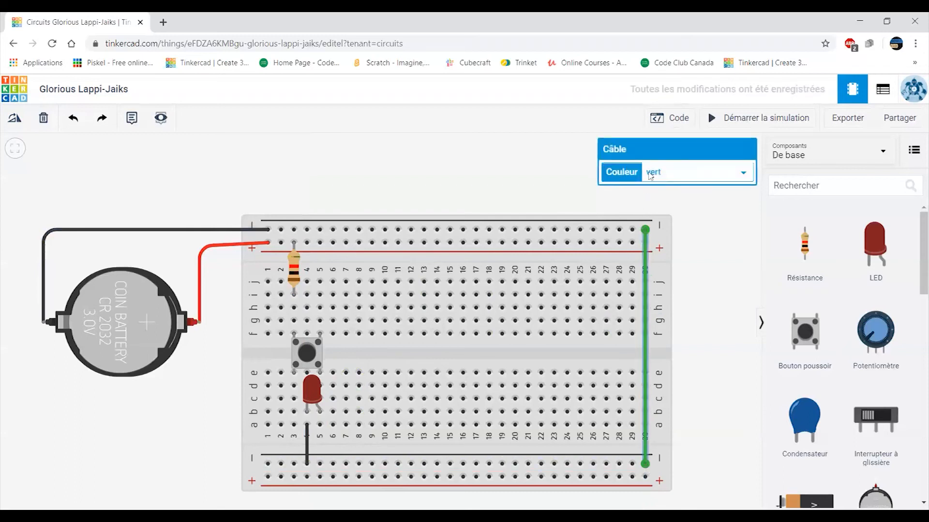
left_click(674, 173)
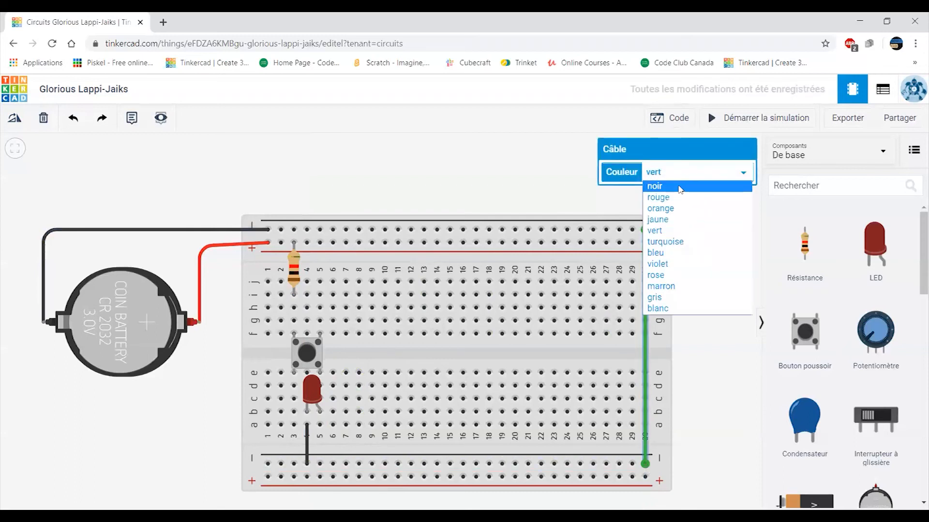
left_click(675, 186)
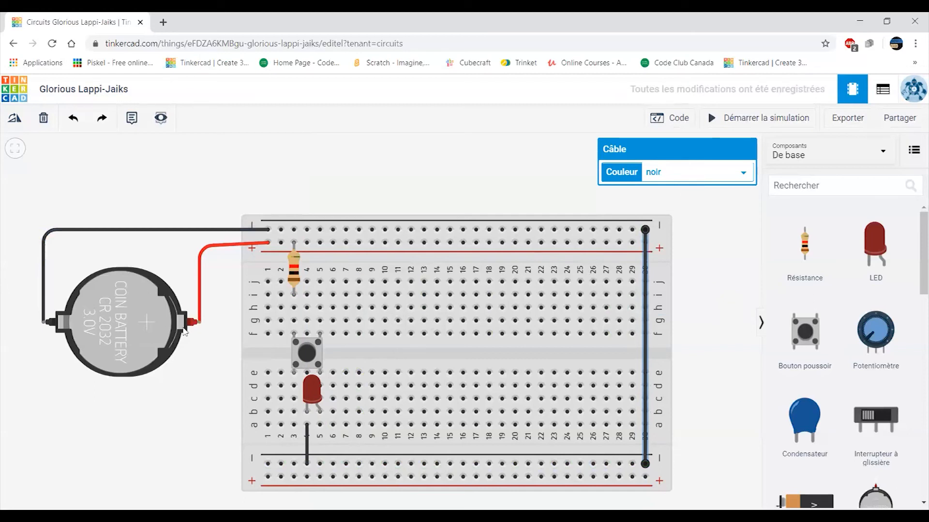
left_click(199, 322)
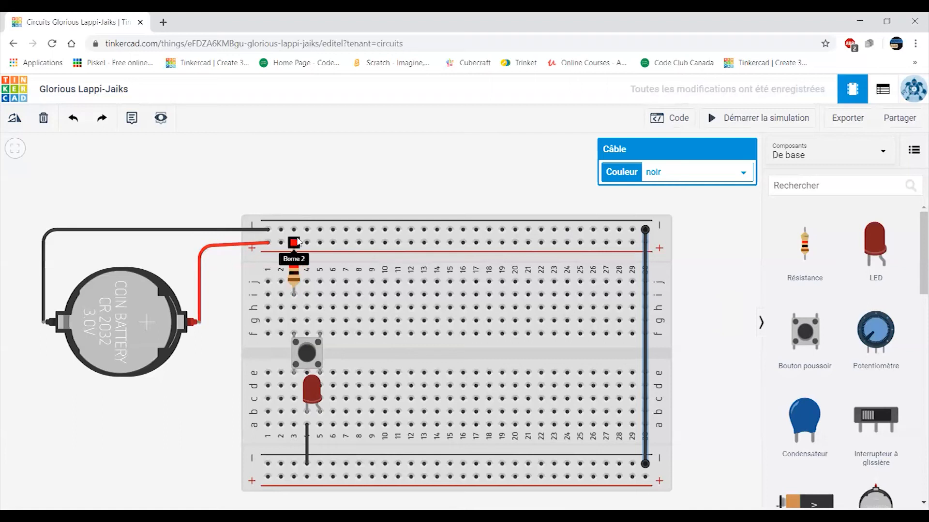
Change the resistance value and unit of the resistor in column 3.
left_click(293, 280)
left_click(738, 194)
left_click(740, 254)
left_click_drag(678, 193, 611, 197)
type("00")
left_click(721, 289)
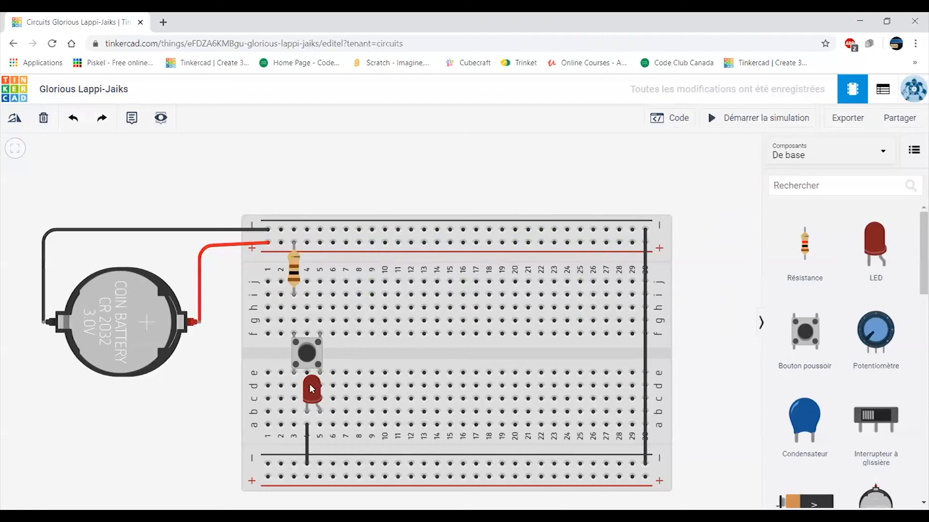
Run the simulation, test the push button several times to check the LED, and stop the simulation.
left_click(306, 425)
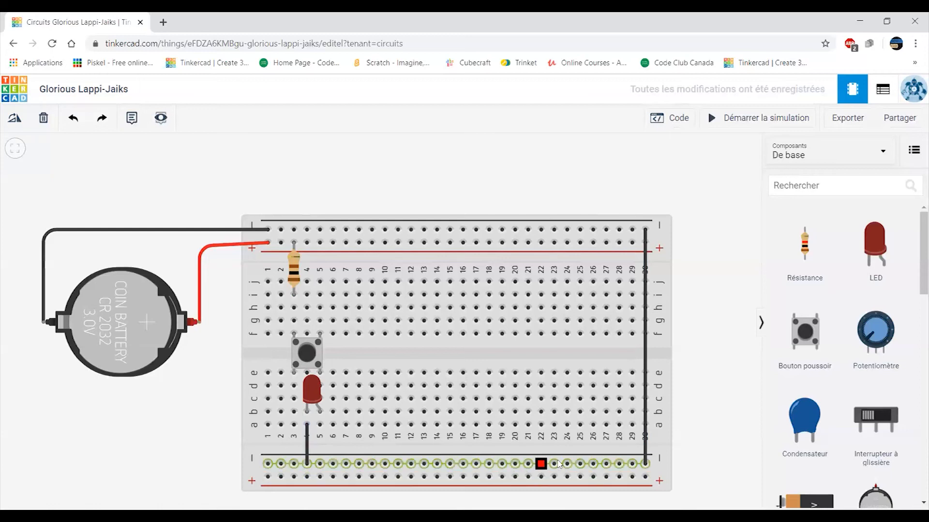
left_click(644, 464)
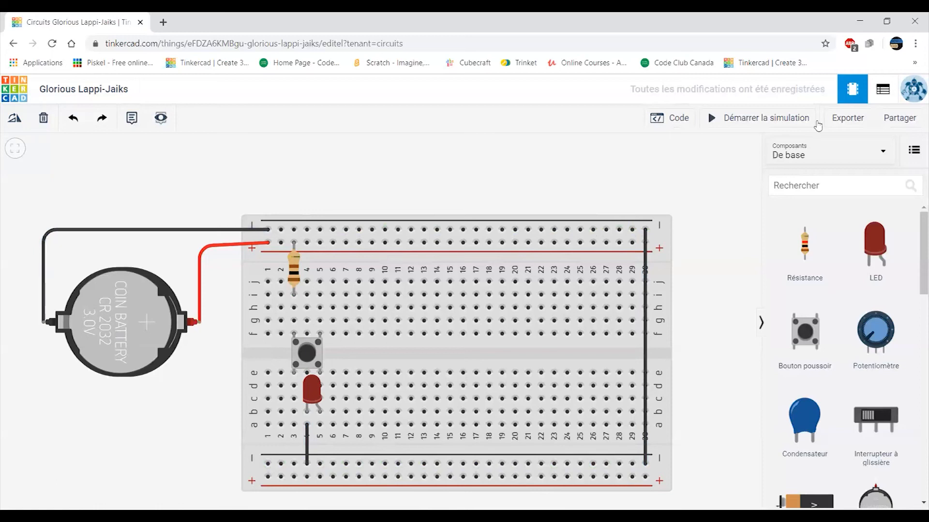
left_click(743, 119)
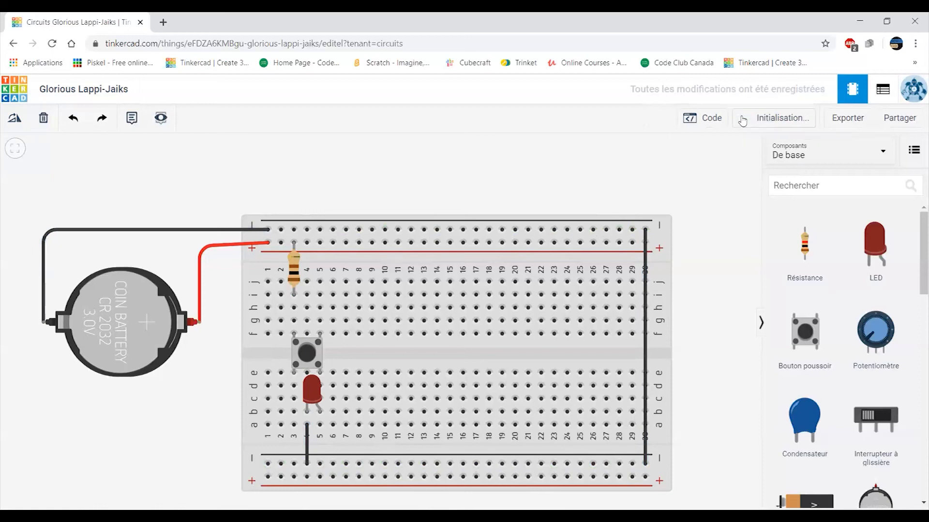
left_click(307, 355)
left_click(306, 355)
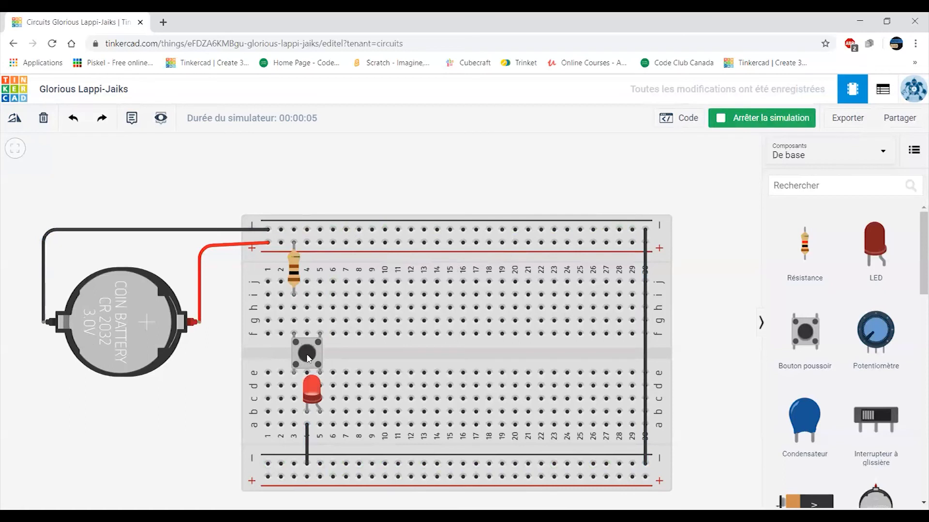
left_click(307, 357)
left_click(308, 357)
left_click(308, 357)
left_click(306, 357)
left_click(742, 124)
Delete the push button, the red LED and the resistor from the breadboard.
left_click(319, 362)
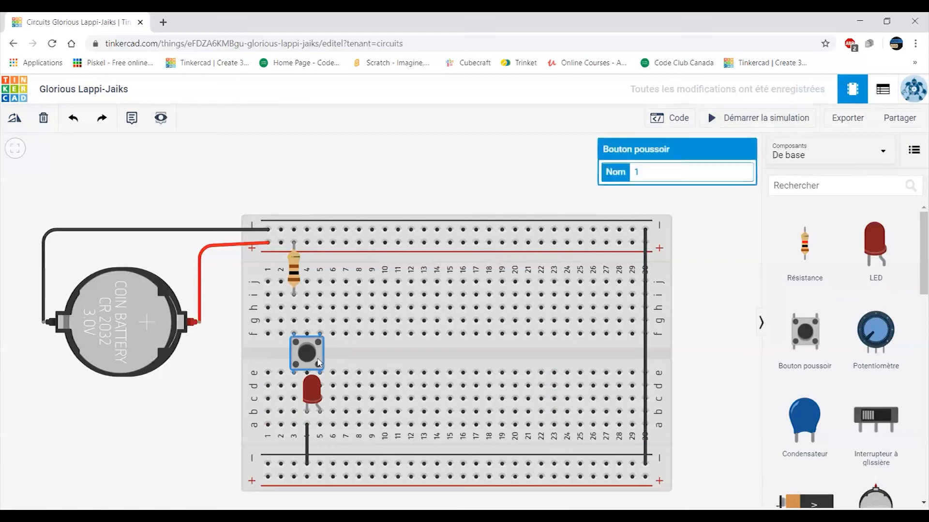
key("Delete")
left_click(312, 390)
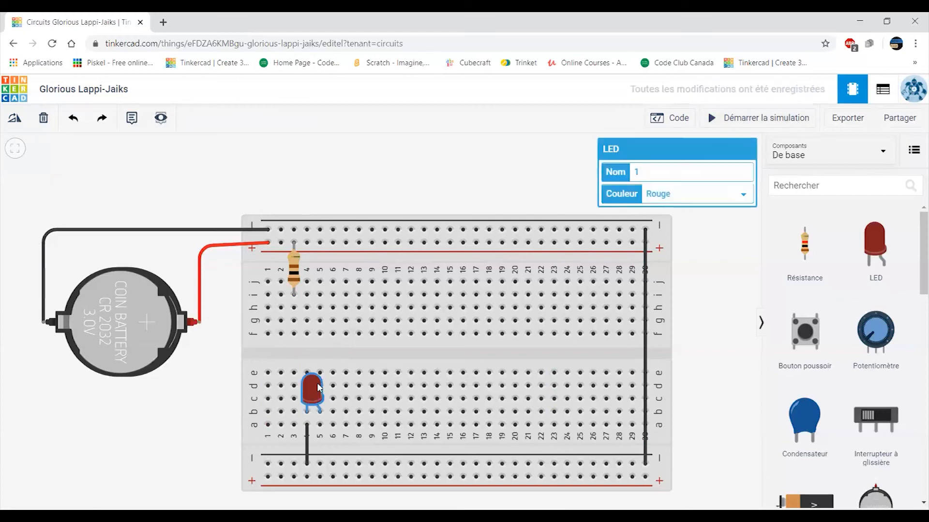
key("Delete")
left_click(295, 266)
key("Delete")
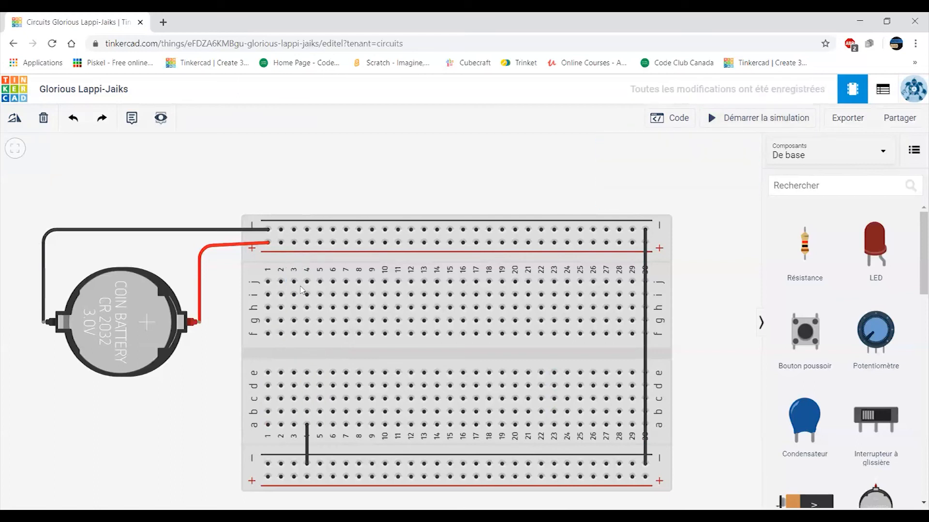
Place an RGB LED (LED RVB) above the breadboard and examine the names of its four legs.
scroll(818, 300, "down", 8)
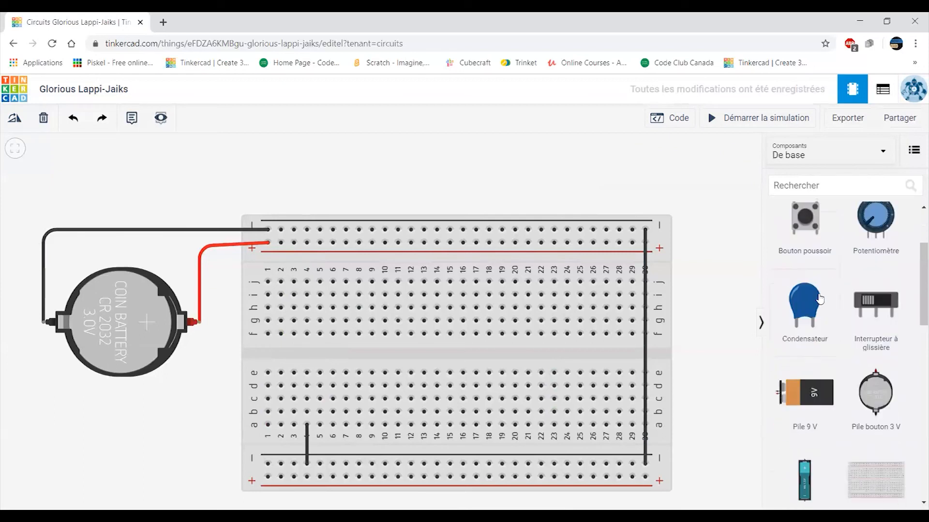
scroll(822, 308, "down", 7)
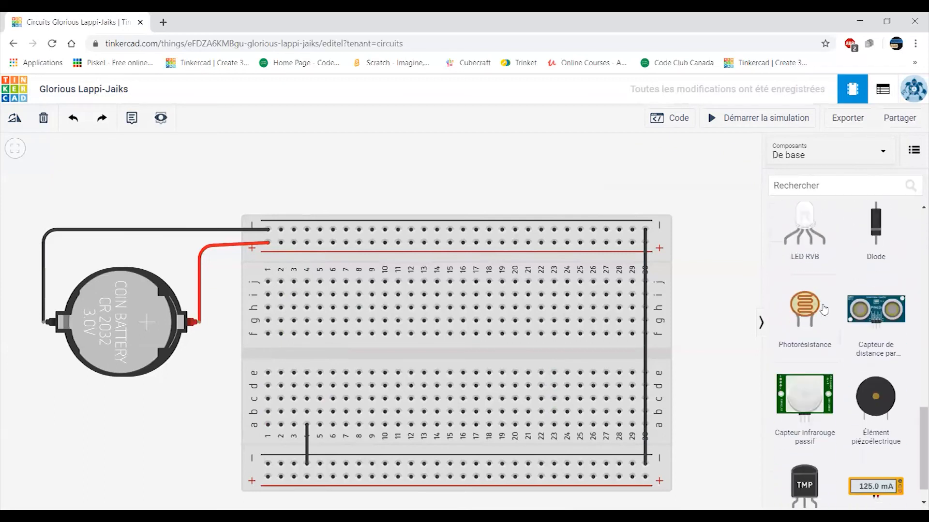
scroll(814, 355, "up", 4)
scroll(814, 356, "down", 3)
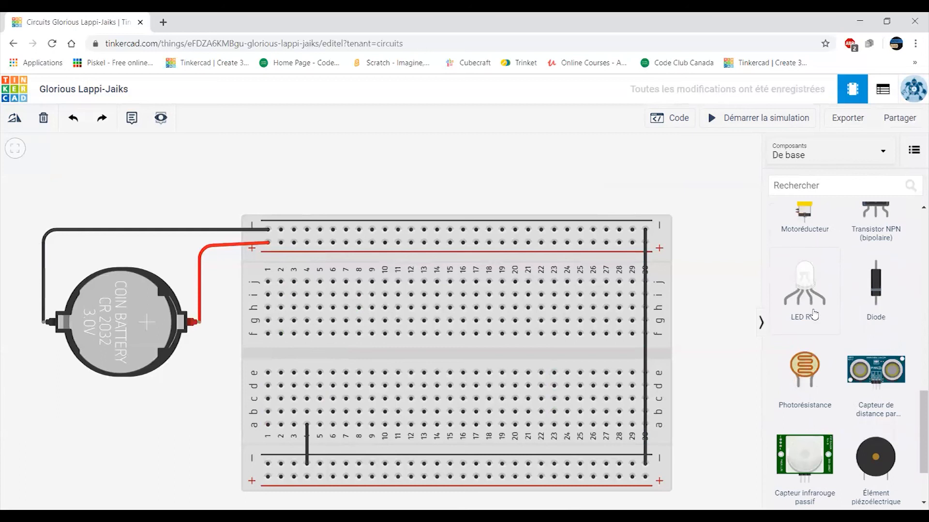
left_click_drag(813, 314, 436, 177)
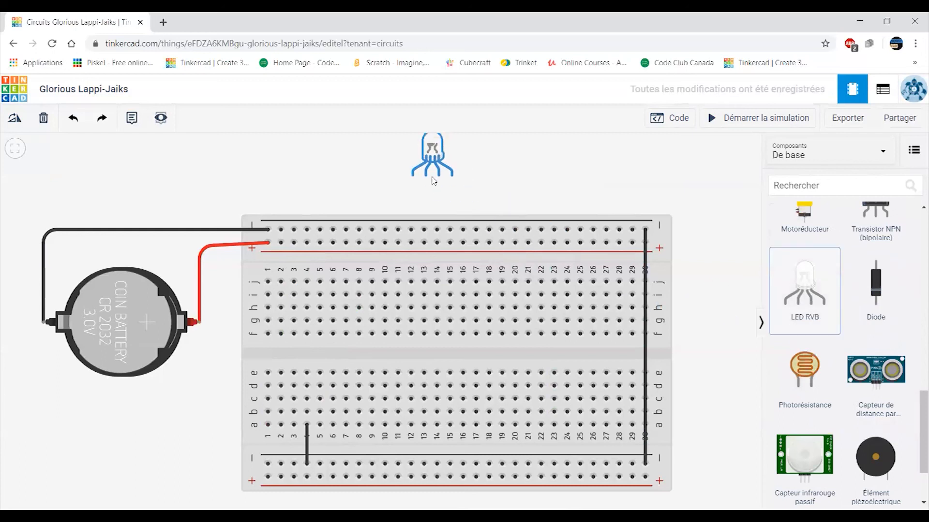
scroll(447, 172, "up", 2)
left_click(489, 290)
scroll(489, 287, "up", 5)
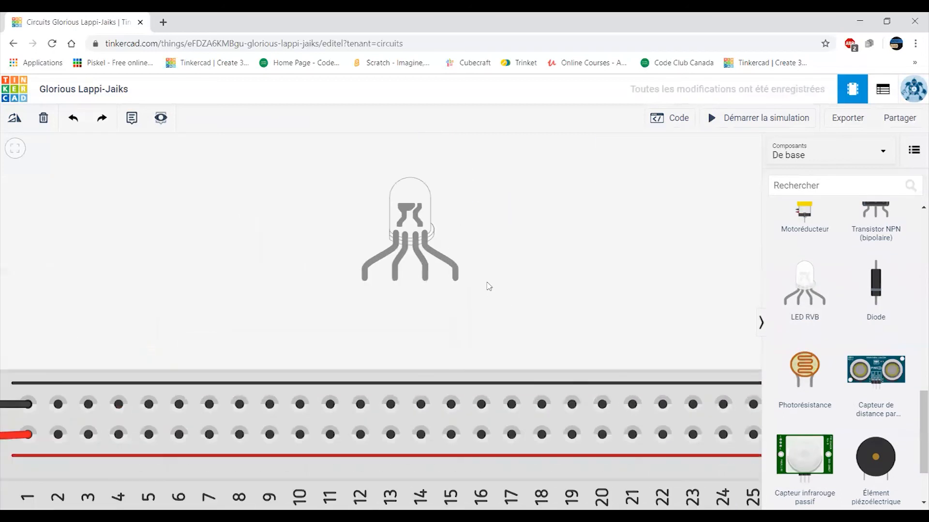
left_click_drag(522, 277, 550, 332)
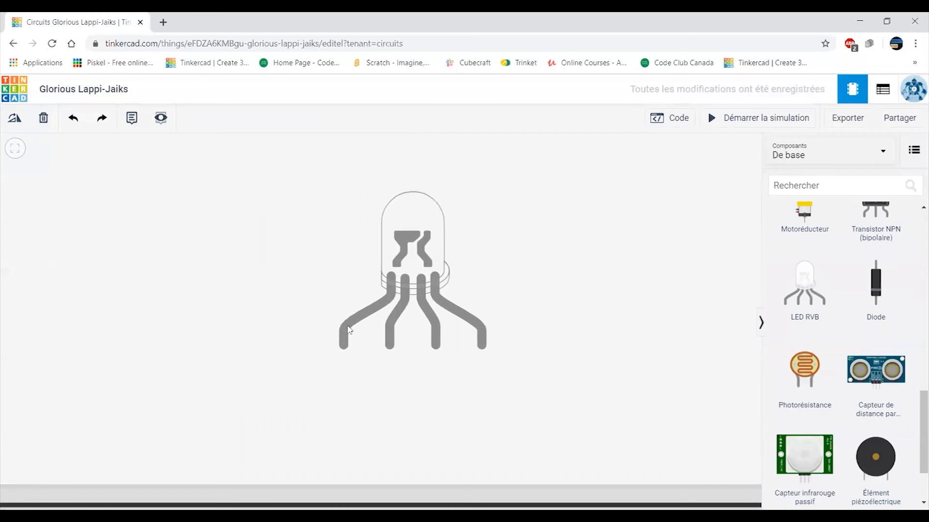
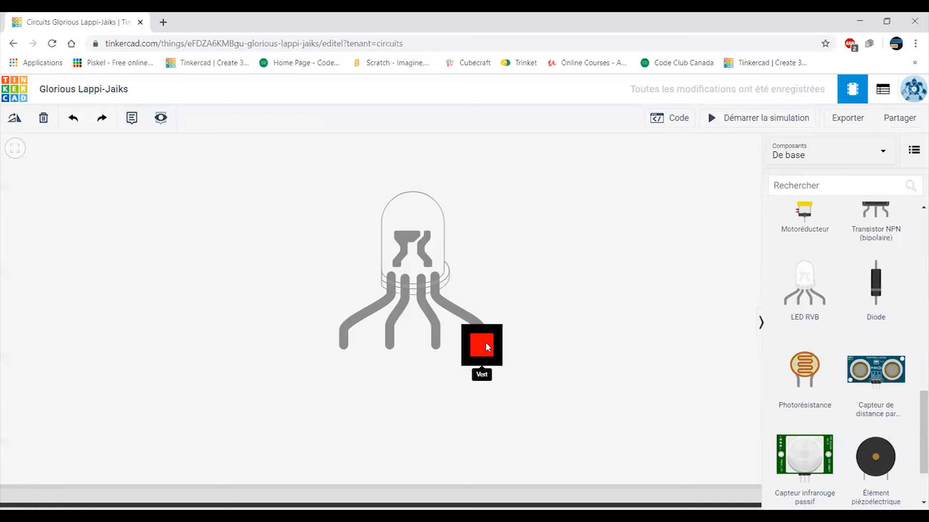
scroll(553, 315, "down", 5)
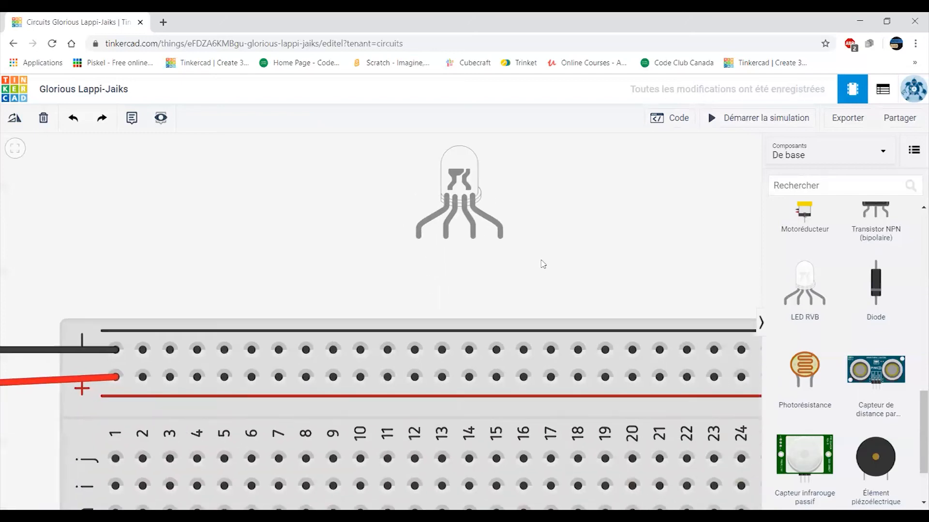
scroll(541, 264, "down", 3)
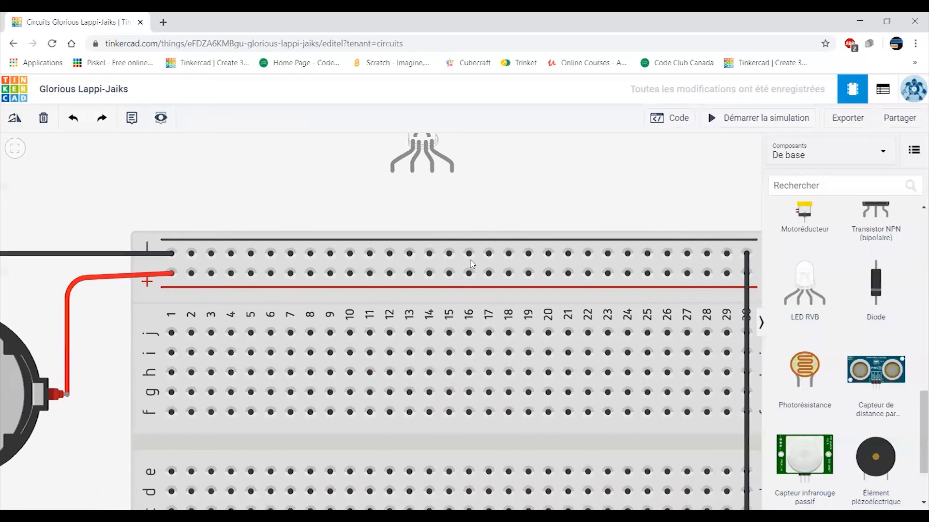
Move the RGB LED onto the breadboard so its legs sit in holes b18 to b21.
left_click_drag(429, 146, 406, 466)
scroll(392, 383, "down", 2)
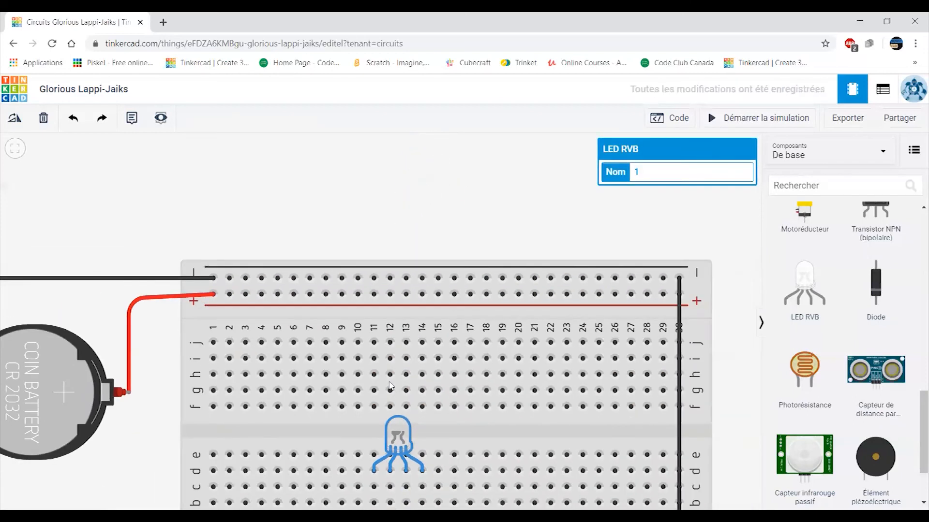
left_click_drag(426, 183, 367, 204)
left_click_drag(698, 409, 724, 261)
left_click_drag(619, 341, 271, 364)
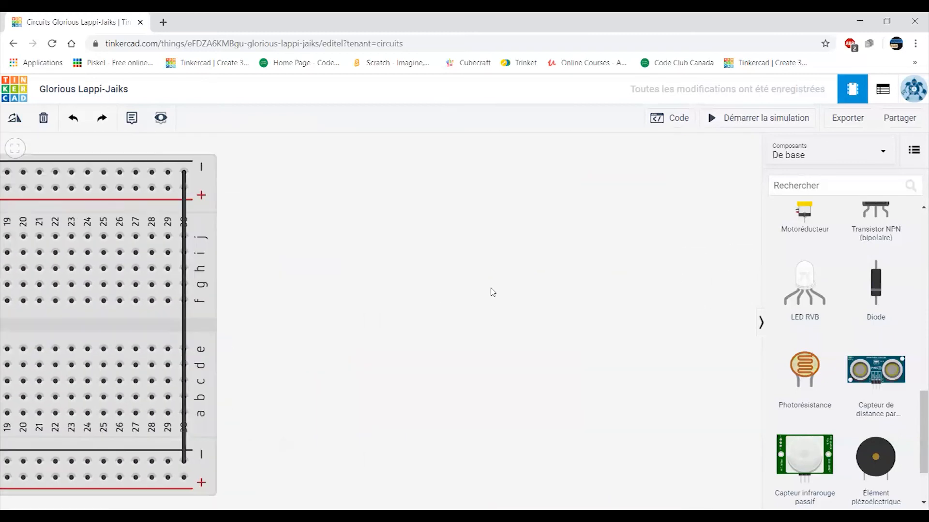
left_click_drag(491, 292, 556, 292)
scroll(558, 293, "down", 3)
scroll(557, 285, "up", 3)
scroll(559, 273, "down", 2)
scroll(560, 289, "up", 3)
scroll(561, 289, "down", 3)
scroll(561, 289, "up", 2)
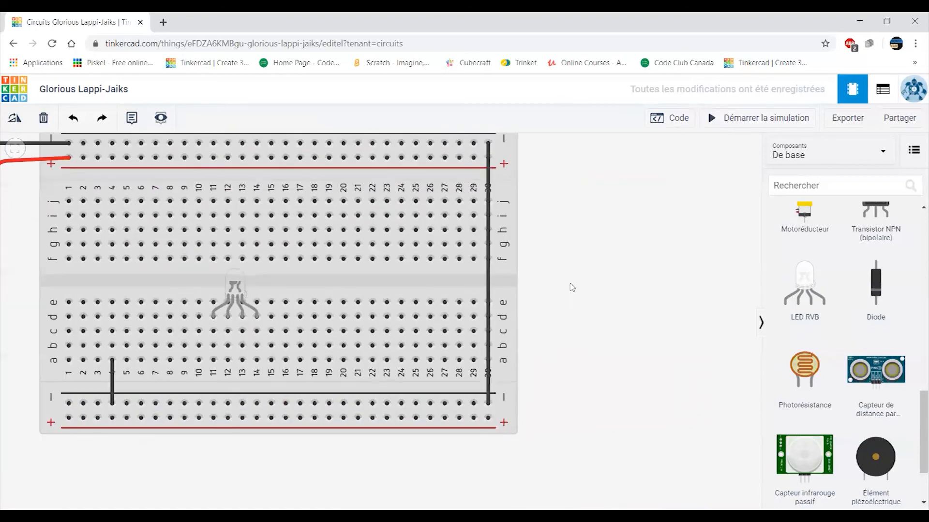
left_click_drag(592, 266, 722, 289)
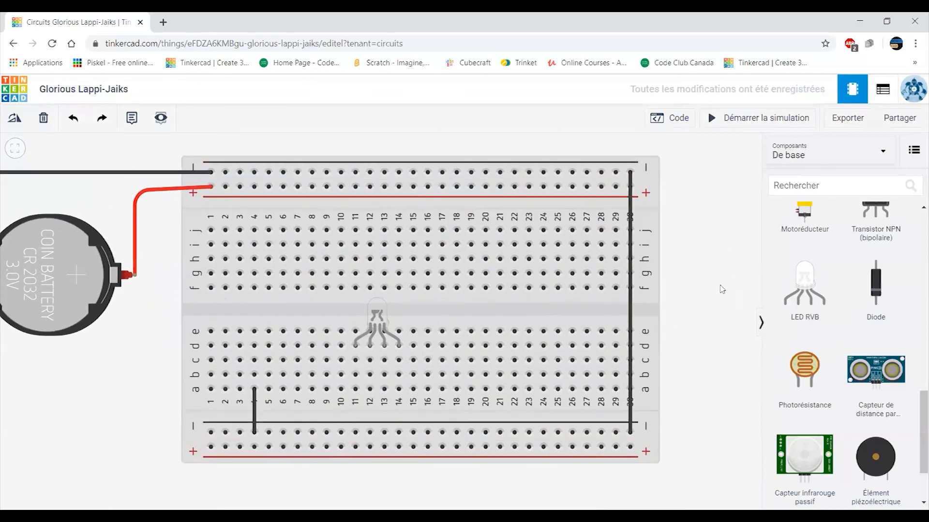
left_click_drag(118, 407, 112, 343)
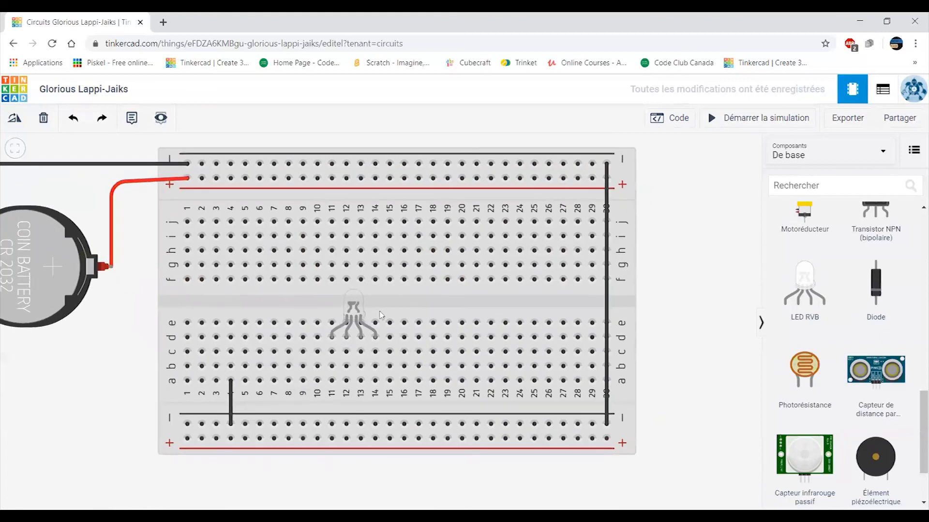
left_click_drag(357, 305, 459, 337)
Delete the short black cable in column 4 and wire hole a19 to the lower negative rail with a black (noir) cable.
left_click(230, 405)
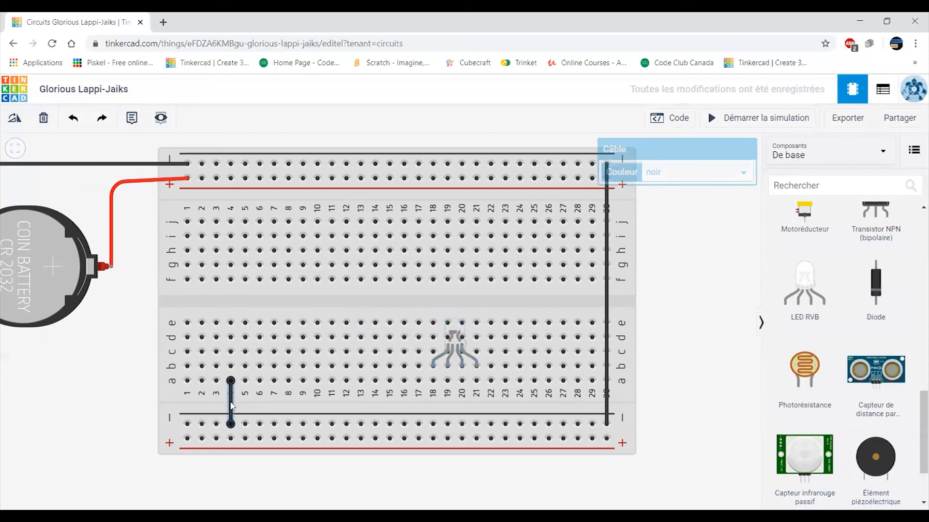
left_click(271, 397)
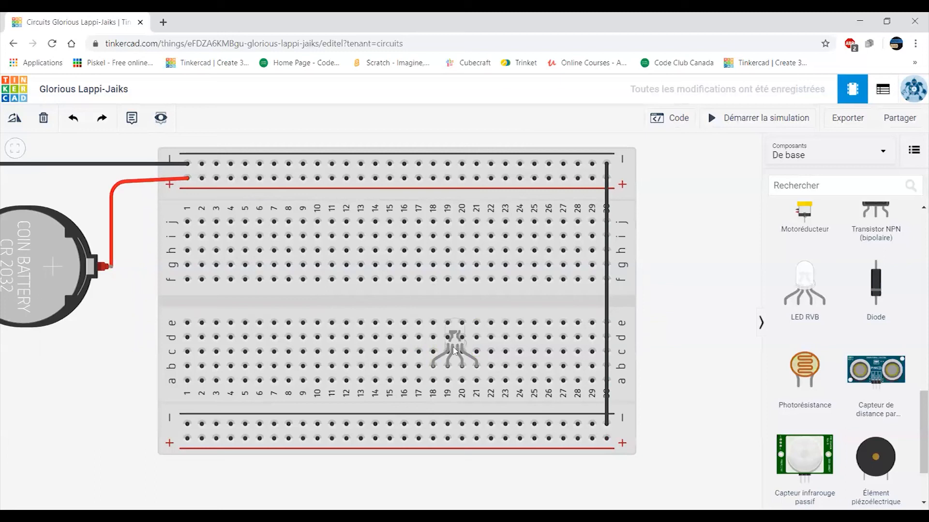
left_click(447, 381)
left_click(448, 425)
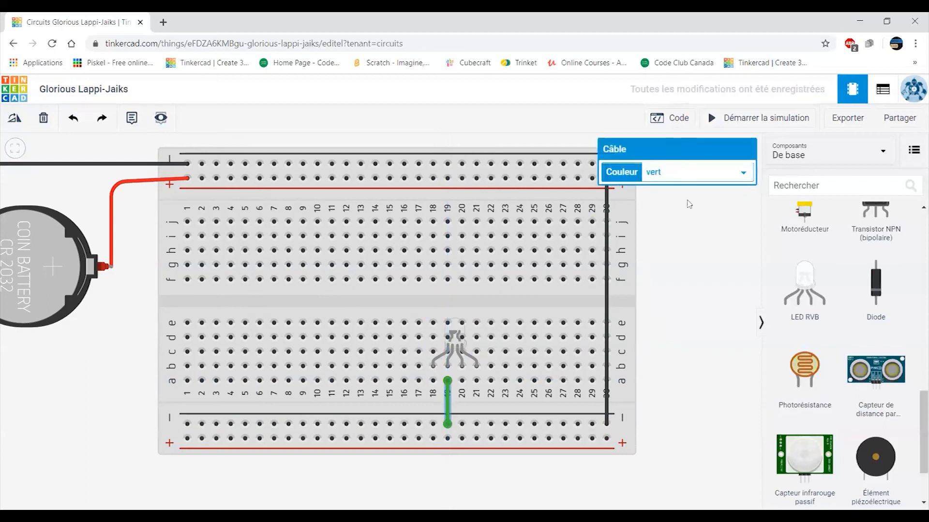
left_click(702, 177)
left_click(654, 199)
left_click(677, 179)
left_click(658, 185)
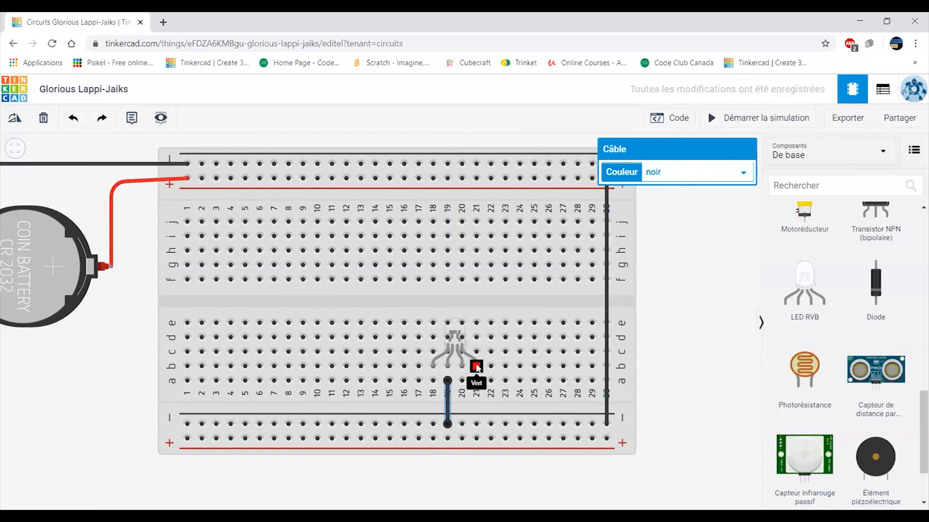
Place two push buttons across the breadboard's central gap, one with pins in columns 1 and 3, the other in columns 4 and 6.
scroll(828, 344, "up", 10)
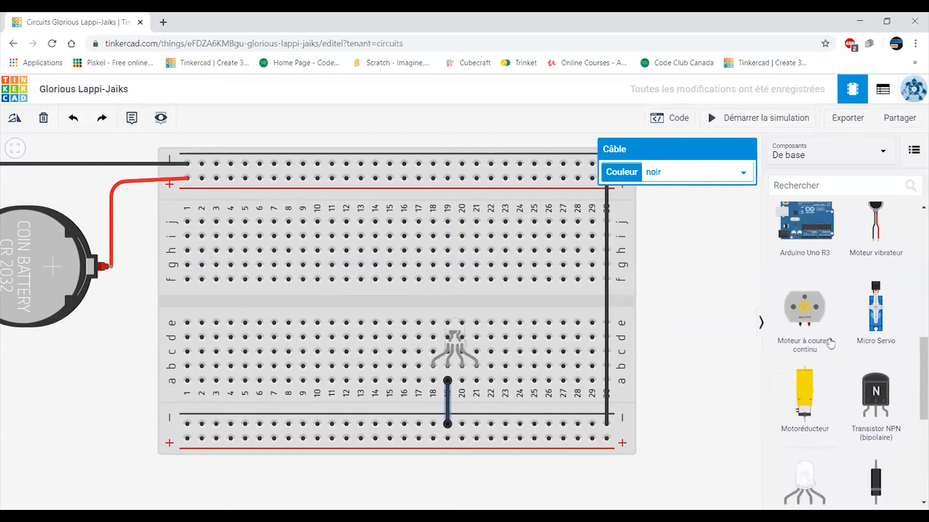
scroll(831, 343, "up", 3)
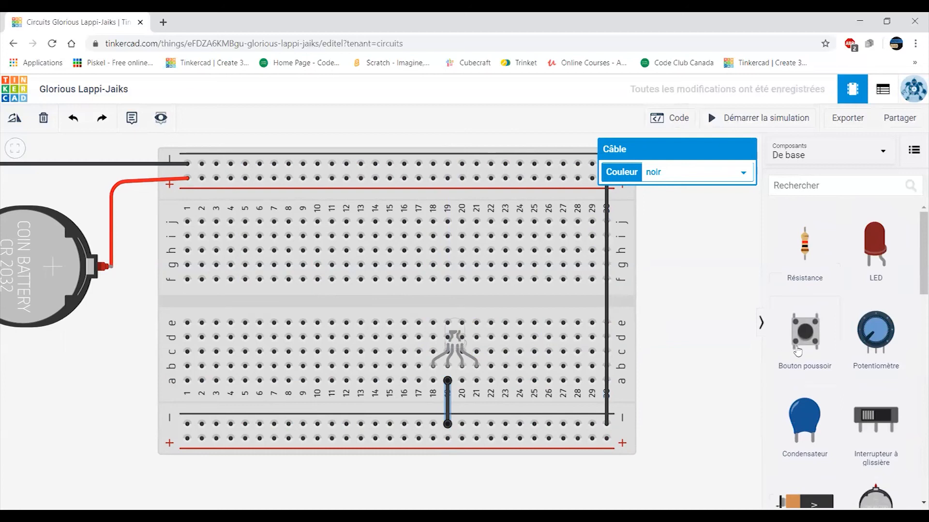
left_click_drag(809, 334, 688, 292)
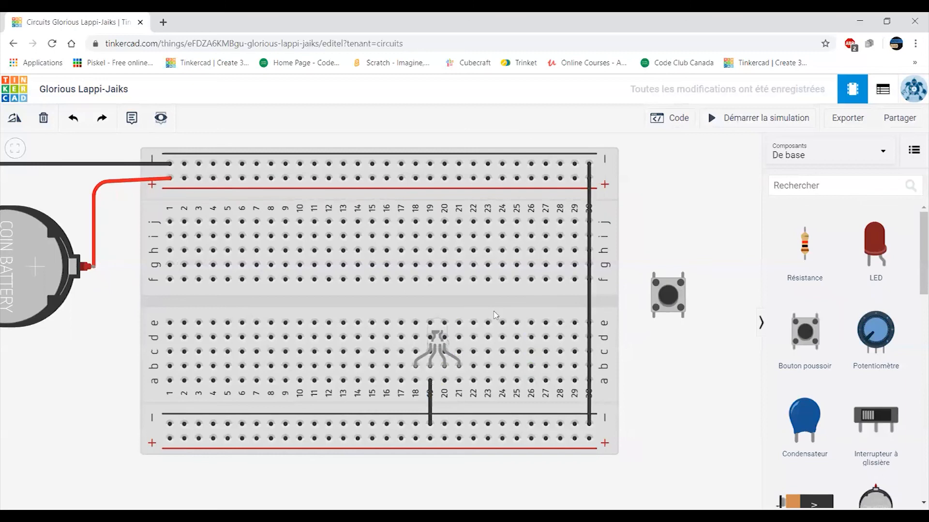
left_click_drag(668, 303, 202, 309)
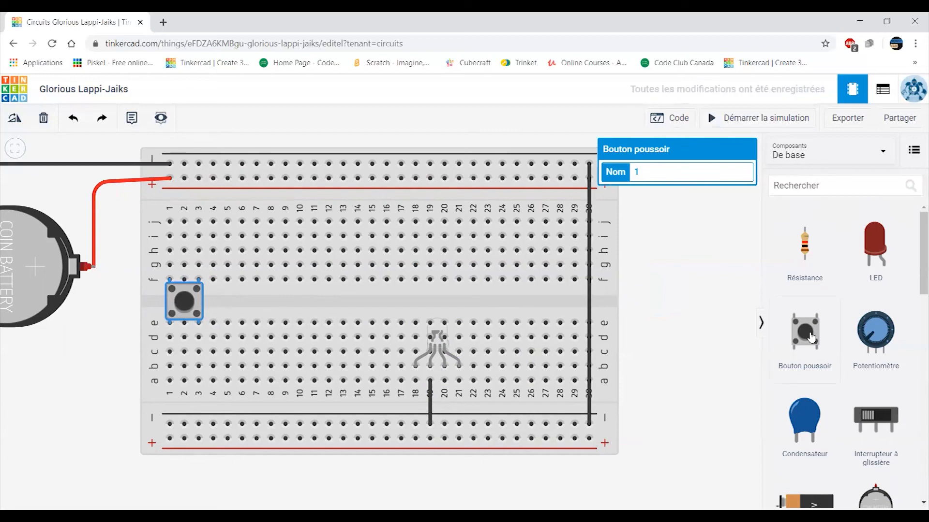
left_click_drag(811, 337, 233, 310)
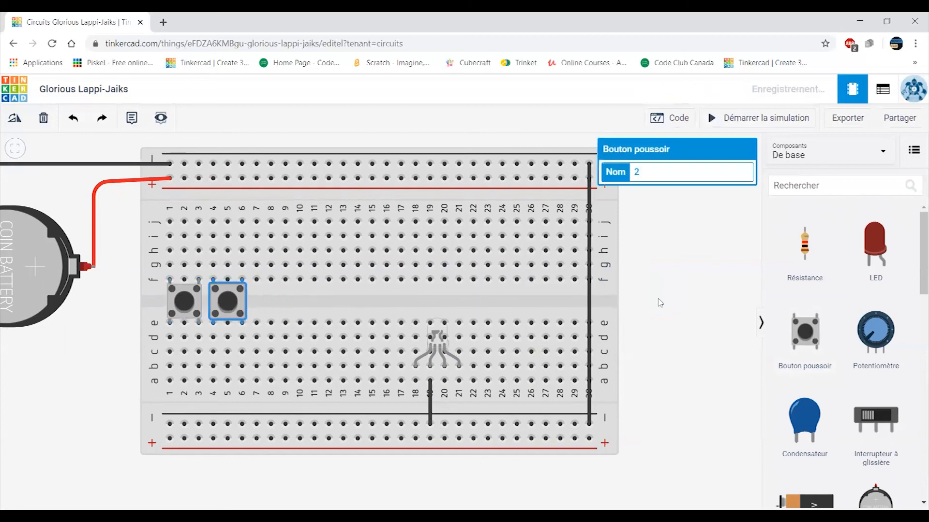
Add a third push button across the central gap and arrange the three buttons with pins in columns 2 and 4, 5 and 7, 8 and 10.
left_click_drag(804, 332, 268, 304)
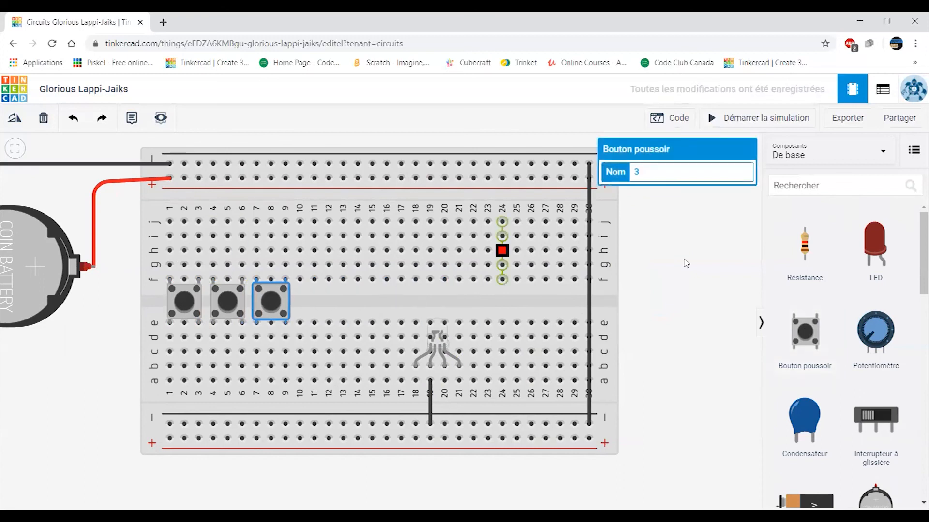
left_click_drag(279, 303, 293, 304)
left_click(227, 302)
left_click_drag(227, 302, 242, 303)
left_click_drag(182, 301, 196, 301)
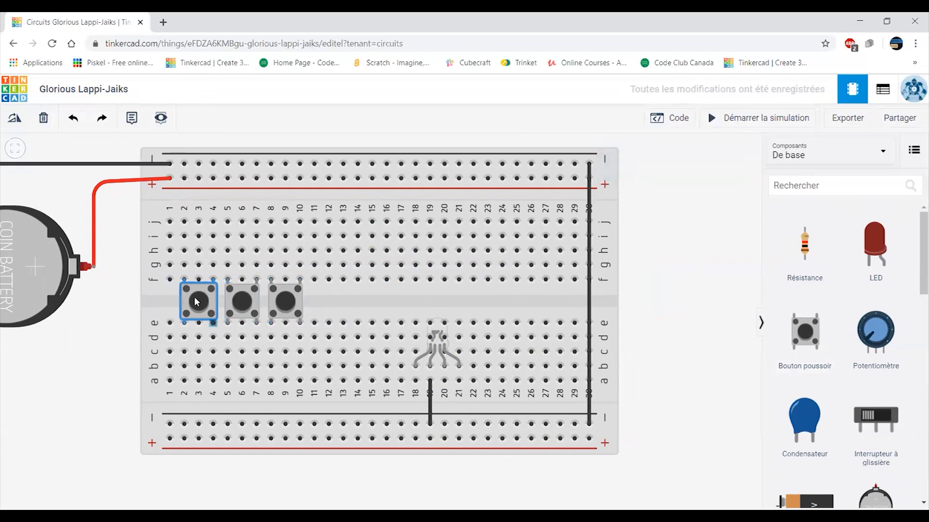
Place a resistor between the upper positive rail and hole i2, above the first push button, and set it to 100 Ω.
left_click_drag(809, 247, 185, 212)
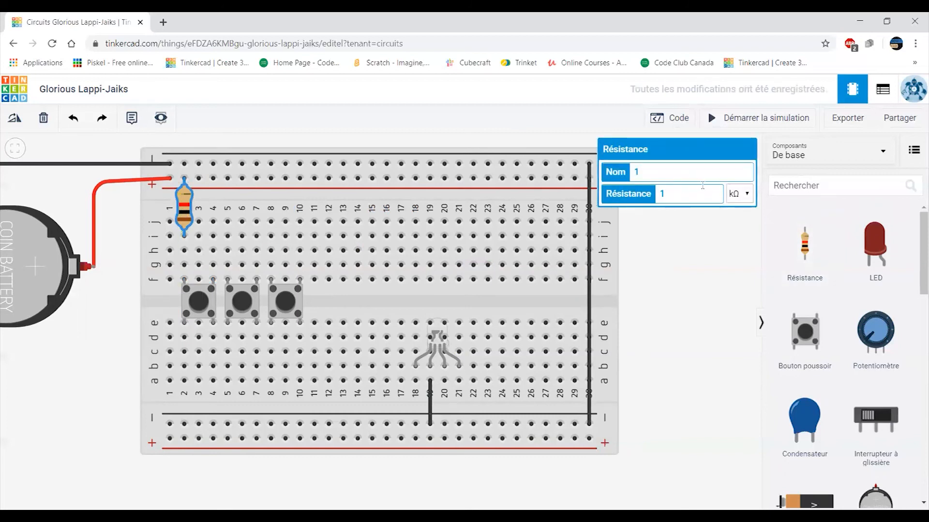
left_click(739, 194)
left_click(735, 255)
double_click(685, 197)
type("100")
Place a second resistor between the upper positive rail and hole i5 and set its resistance to 100 Ω.
left_click_drag(808, 250, 232, 216)
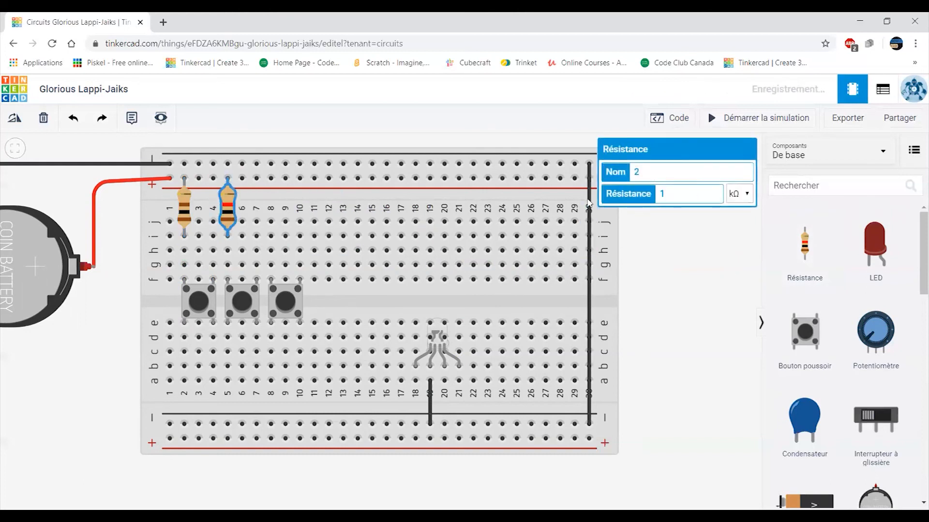
left_click(739, 193)
left_click(740, 253)
type("100")
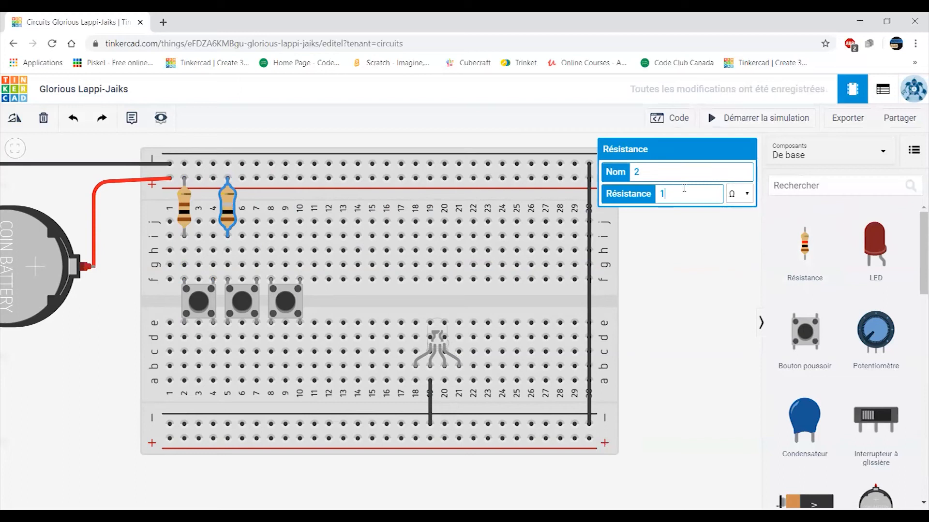
Place a third resistor between the upper positive rail and hole i8 and set its resistance to 100 Ω.
left_click_drag(807, 251, 271, 213)
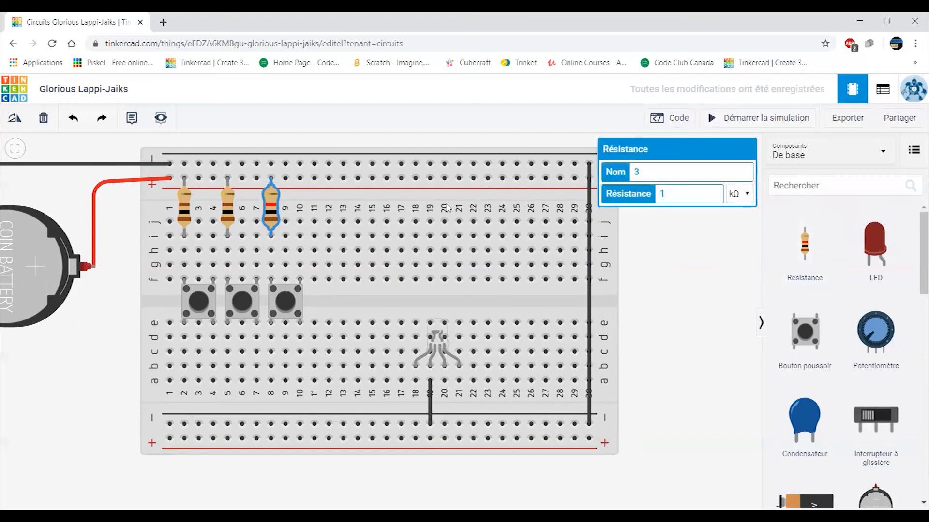
left_click(744, 194)
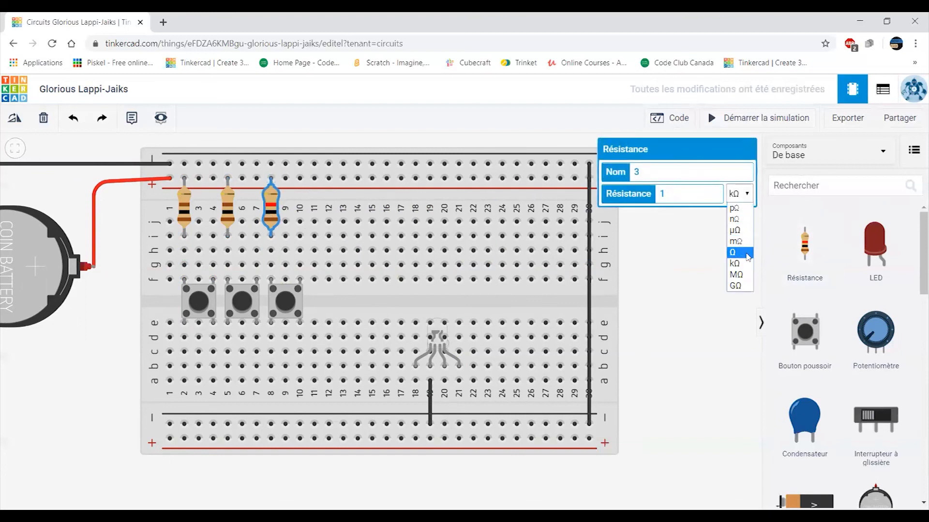
left_click(737, 252)
type("00")
left_click(684, 249)
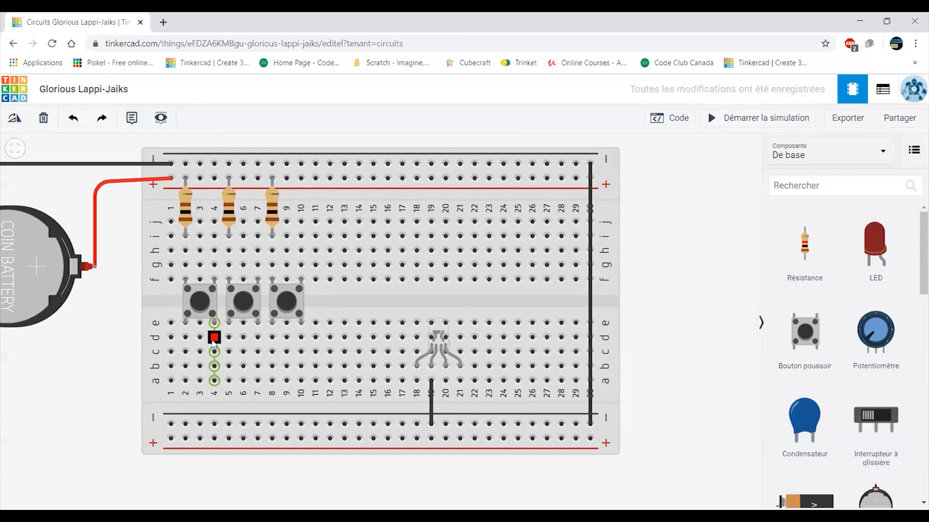
Wire hole d4 under the first push button to hole d18 at the RGB LED with a red (rouge) cable.
left_click(215, 337)
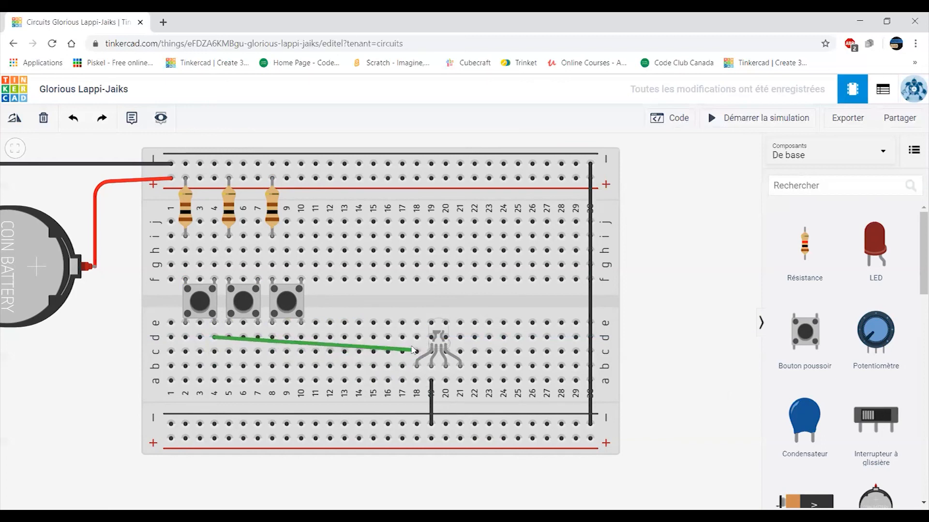
left_click(416, 338)
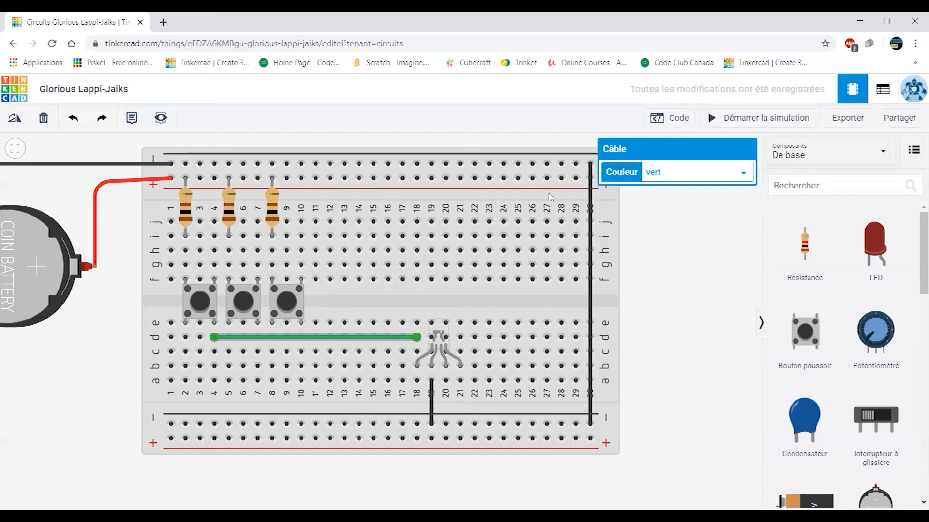
left_click(666, 175)
left_click(653, 197)
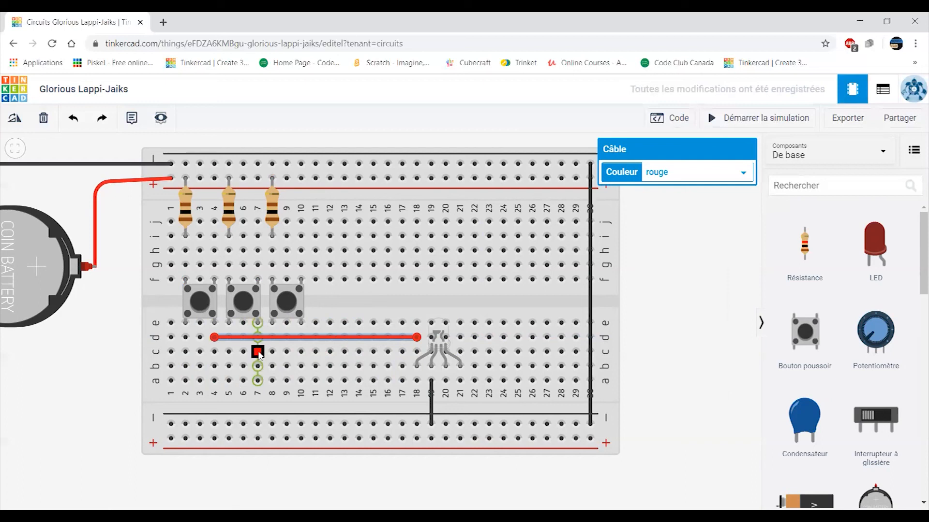
Wire hole c7 to c20 with a blue (bleu) cable and hole a10 to a21 with a green (vert) cable.
left_click(258, 352)
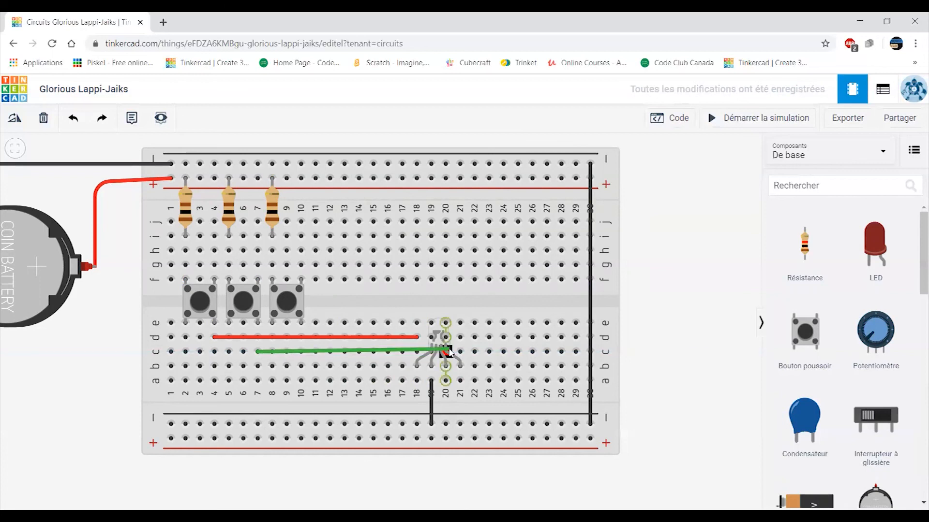
left_click(449, 352)
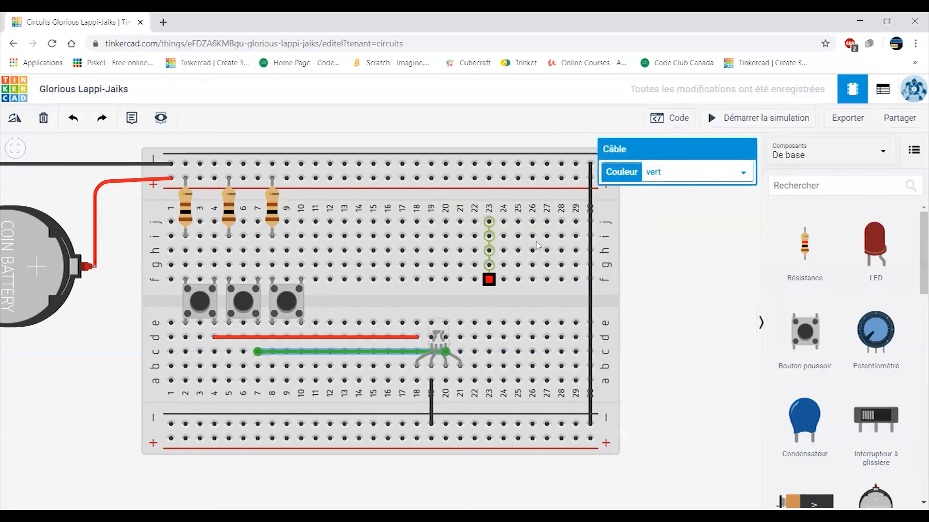
left_click(687, 178)
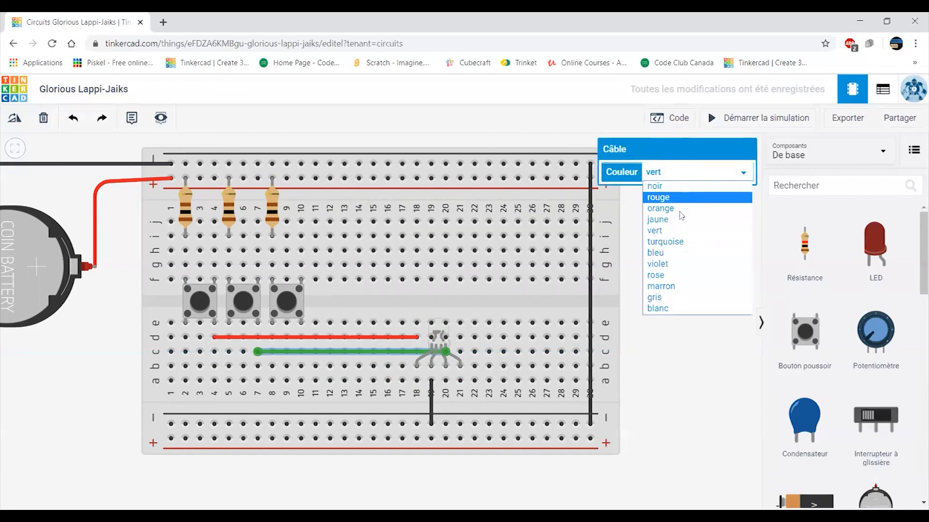
left_click(679, 252)
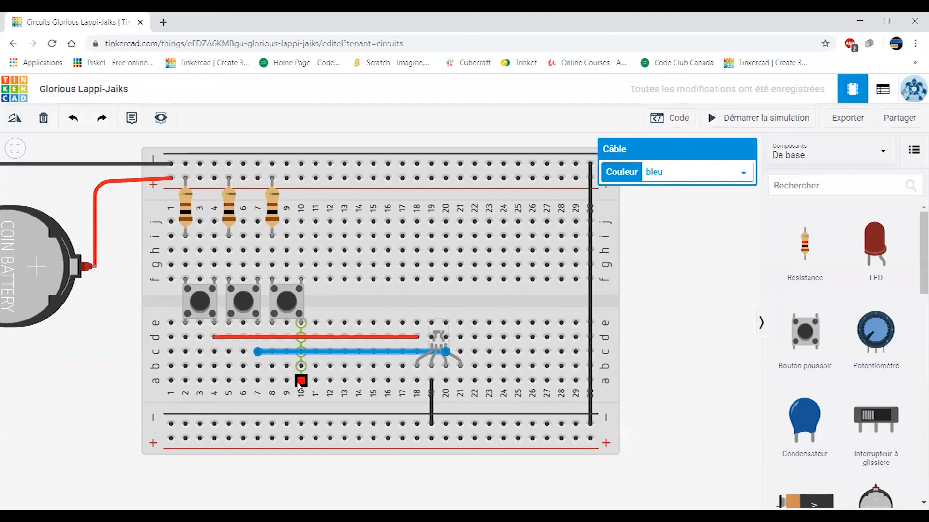
left_click(300, 381)
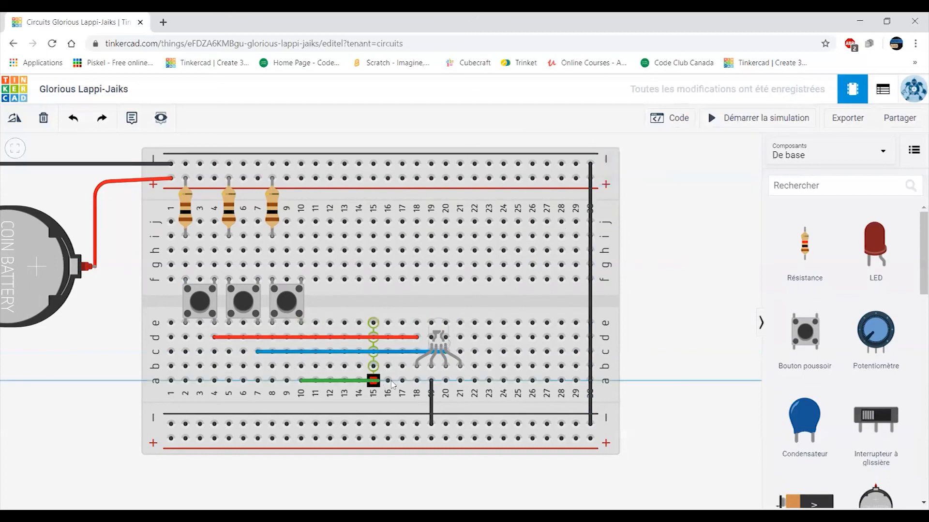
left_click(460, 381)
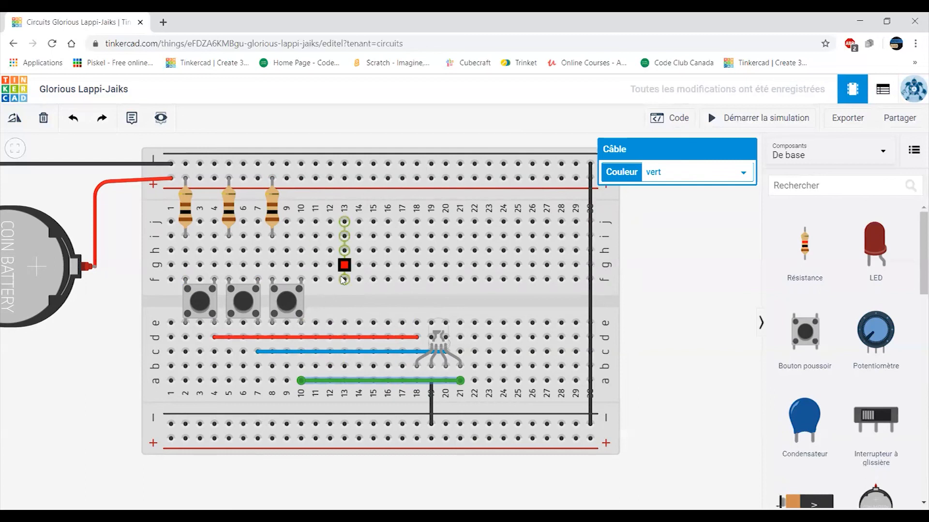
Start the simulation and test each of the three push buttons to check the RGB LED's colours.
left_click(749, 121)
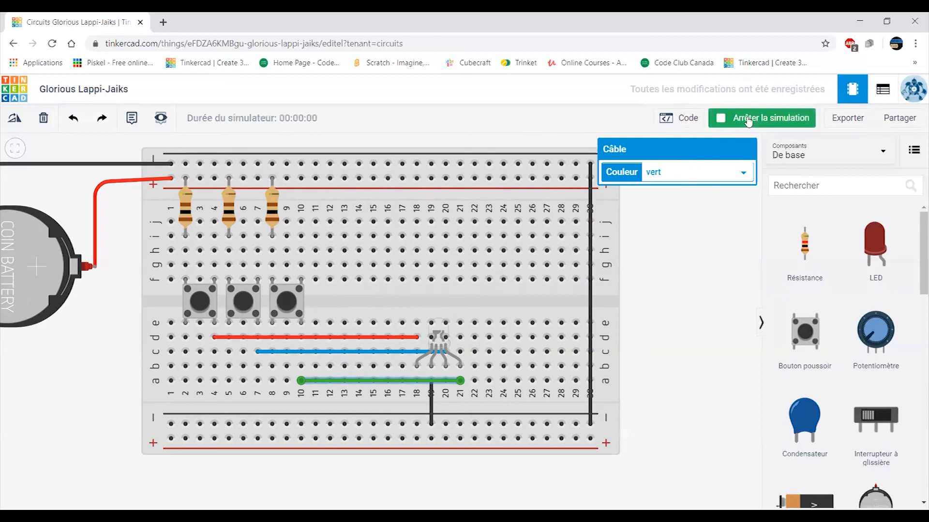
left_click(202, 305)
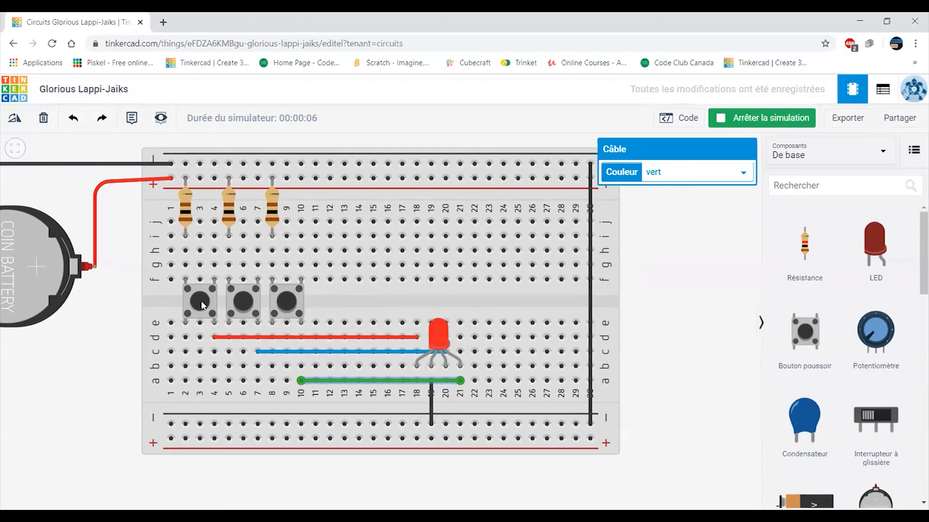
left_click(243, 301)
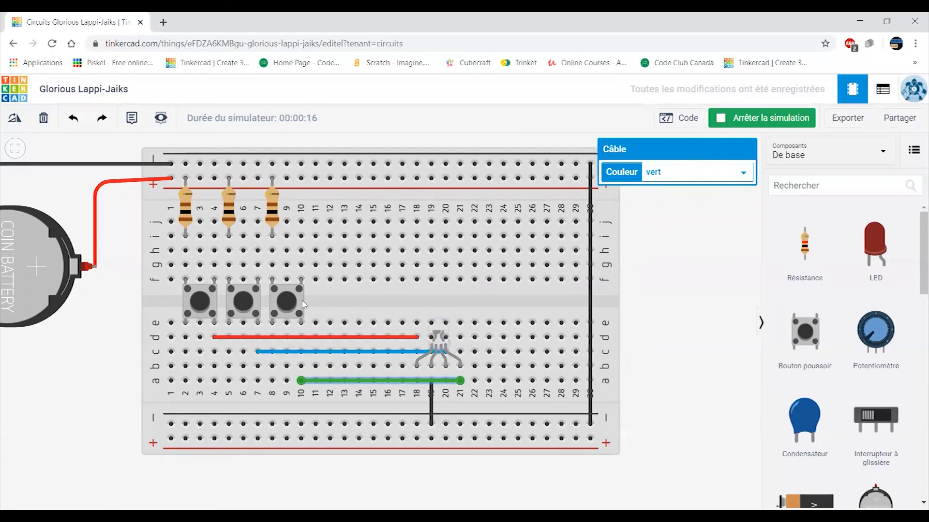
left_click(287, 302)
Review the whole circuit and the first resistor's properties, and browse the basic component library.
scroll(668, 330, "down", 2)
scroll(668, 330, "down", 1)
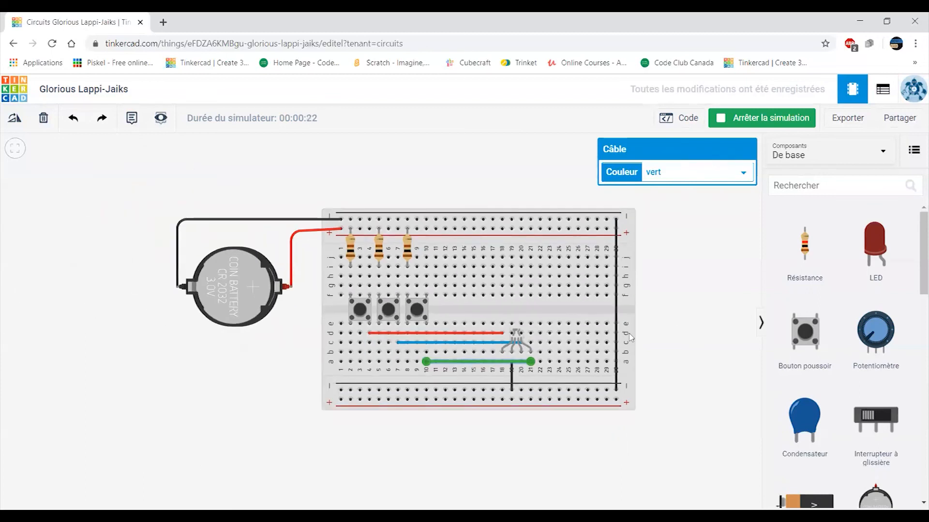
left_click_drag(690, 330, 644, 340)
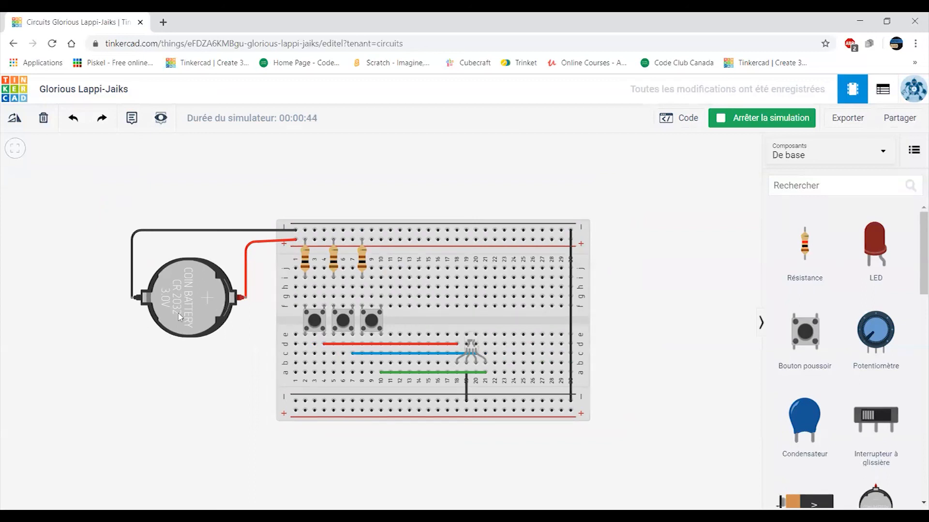
scroll(339, 288, "up", 2)
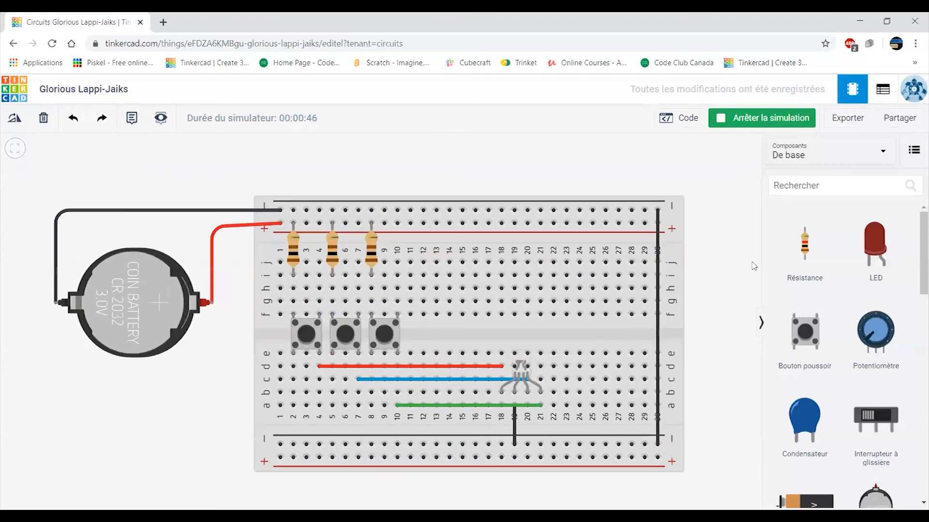
scroll(748, 273, "up", 1)
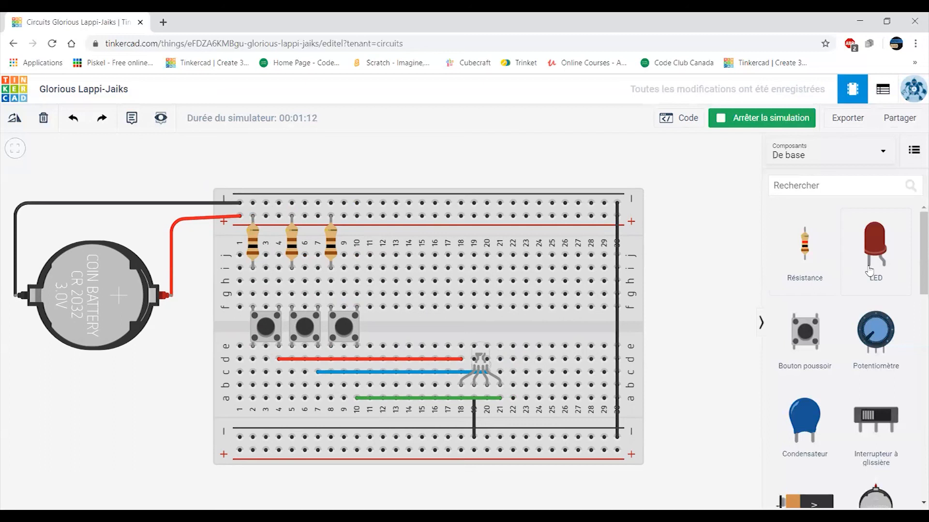
left_click_drag(869, 271, 348, 309)
left_click(252, 245)
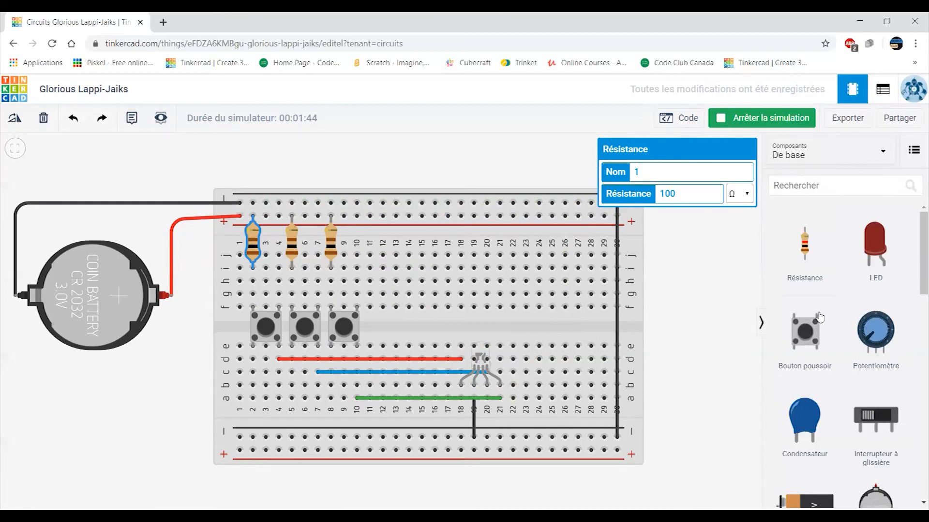
scroll(819, 317, "down", 15)
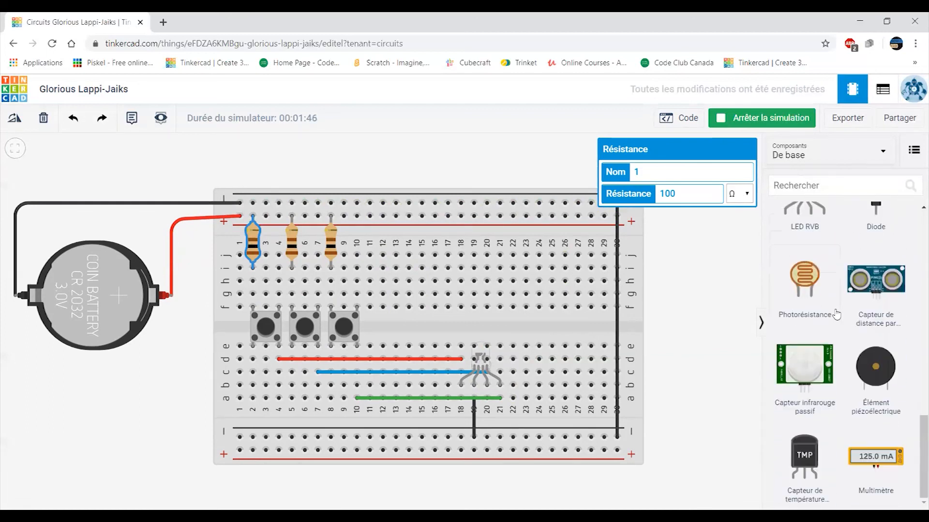
scroll(836, 314, "up", 10)
scroll(838, 315, "down", 4)
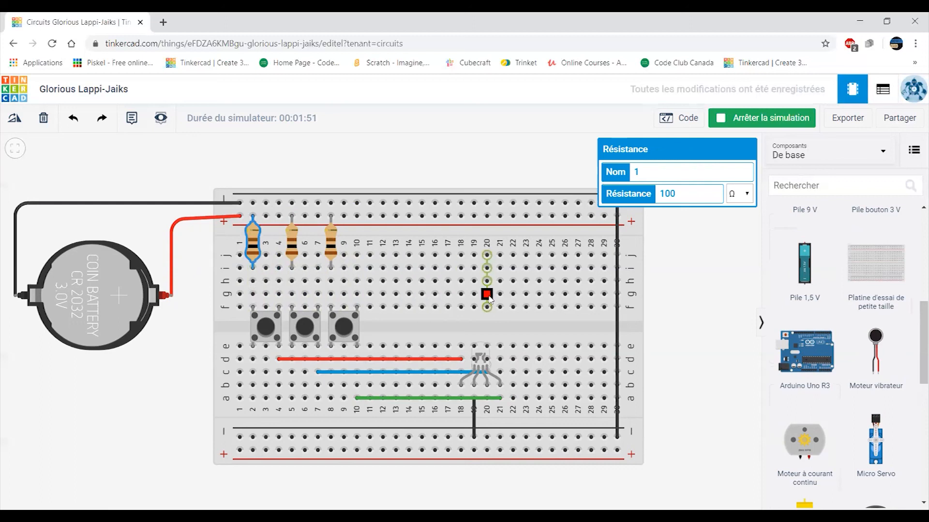
scroll(849, 353, "up", 5)
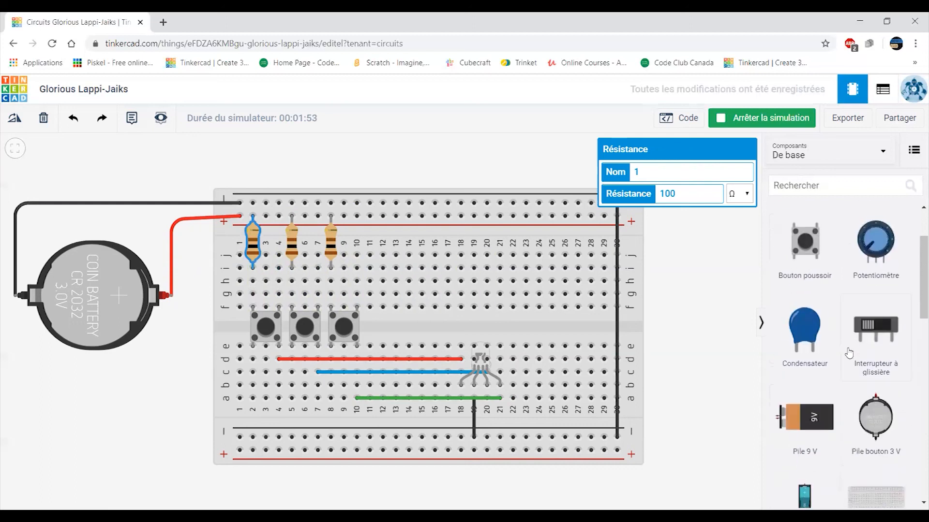
scroll(849, 353, "up", 2)
scroll(826, 350, "down", 5)
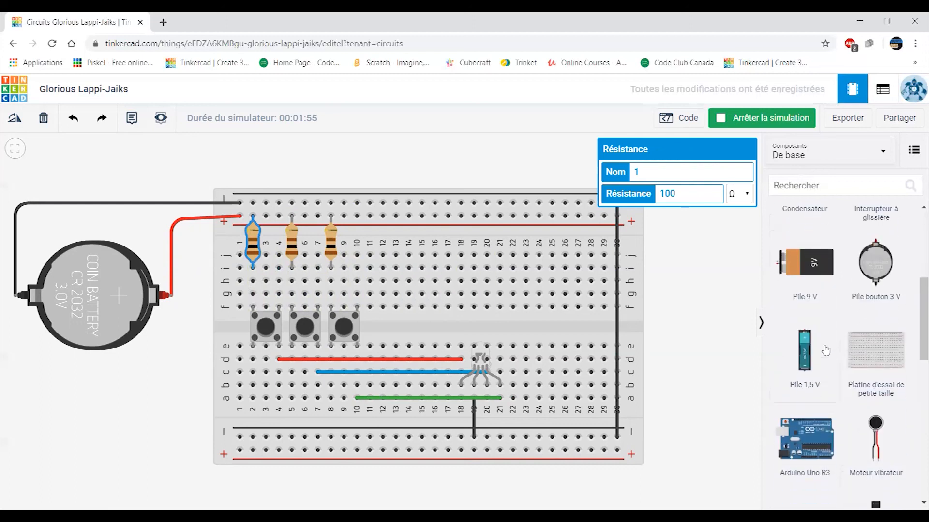
scroll(825, 350, "down", 5)
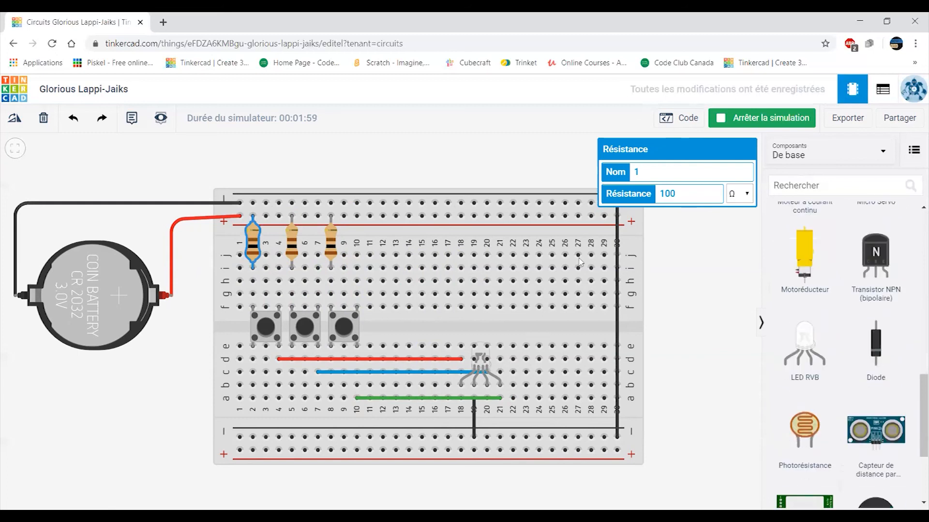
With the simulation stopped, move the blue cable's button end to hole c4, then simulate the first push button's effect on the RGB LED.
left_click(751, 122)
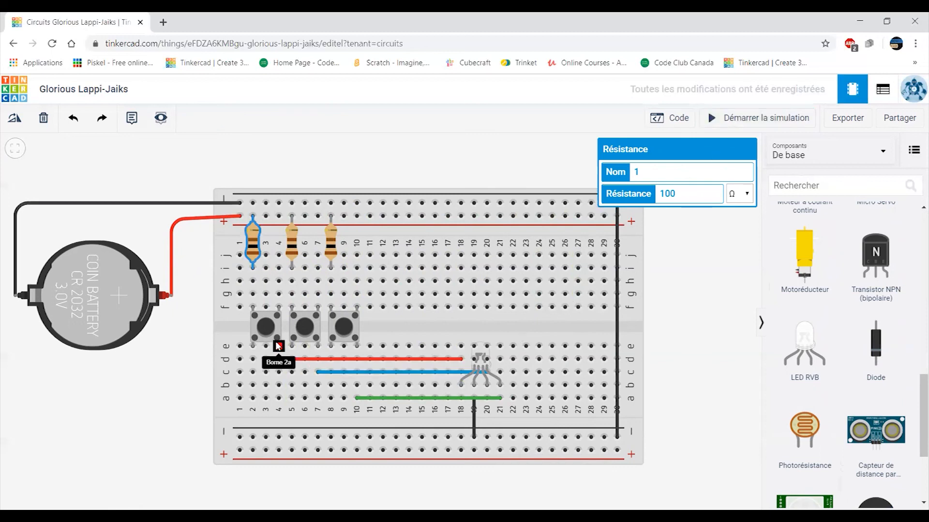
left_click(318, 373)
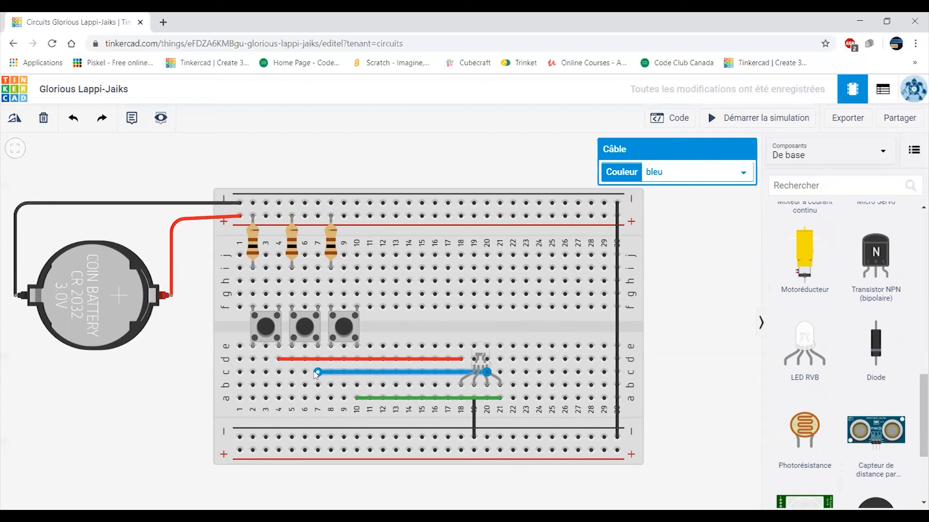
left_click_drag(318, 373, 279, 372)
left_click(736, 122)
left_click(259, 332)
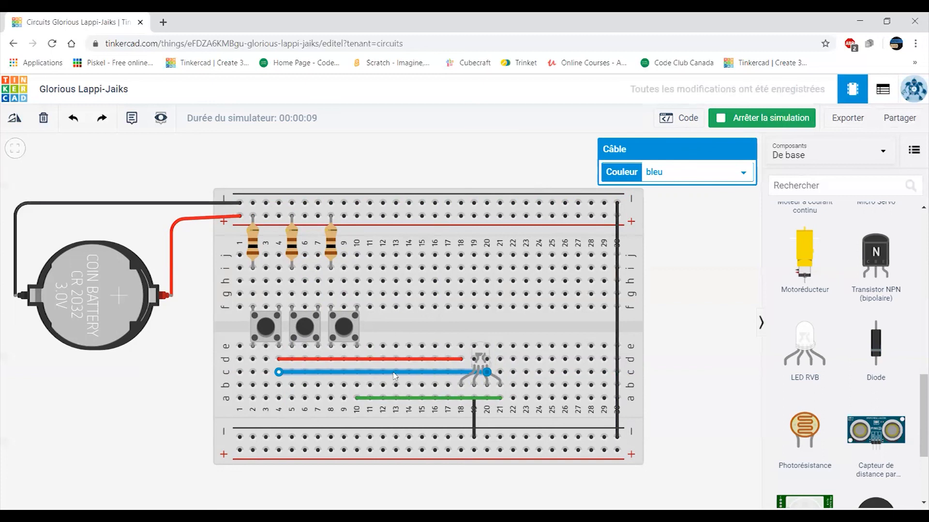
left_click(367, 399)
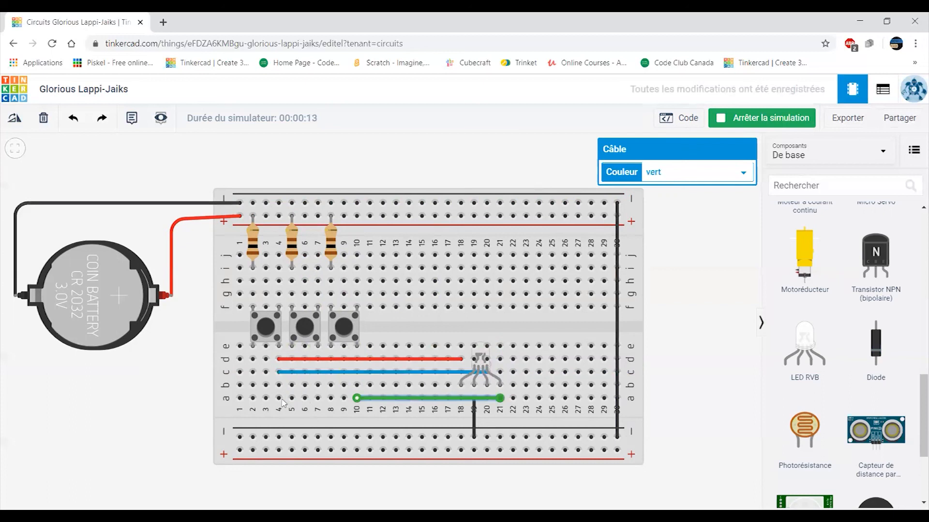
left_click(725, 121)
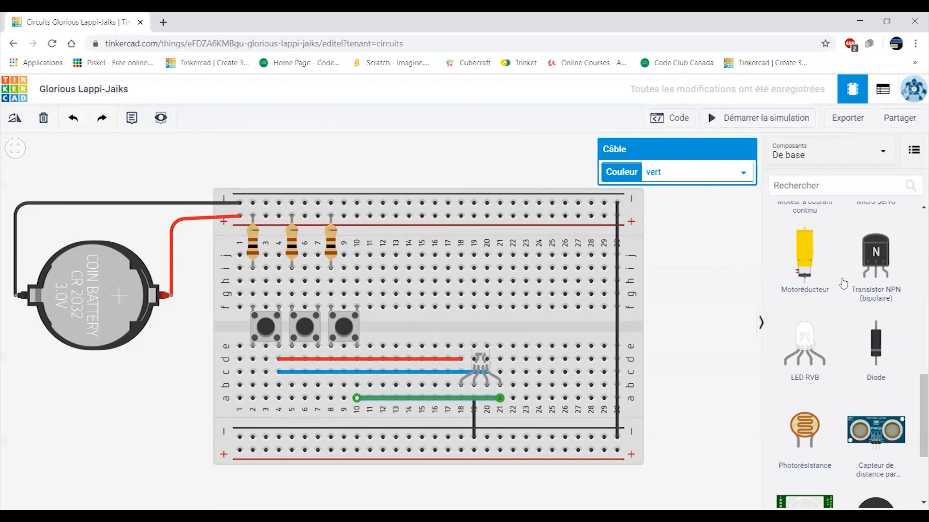
Place an Arduino Uno R3 board below the breadboard and select it.
scroll(842, 283, "down", 3)
scroll(842, 283, "up", 8)
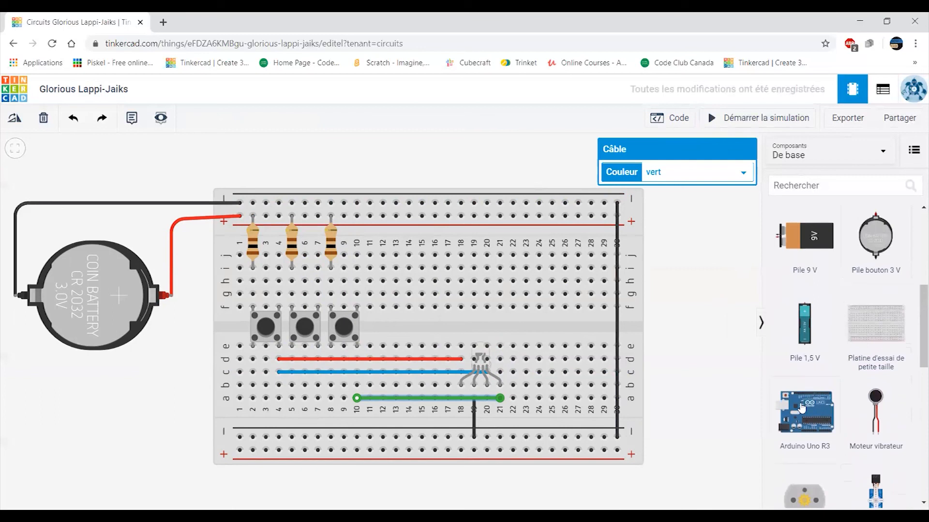
scroll(651, 309, "down", 1)
scroll(651, 309, "down", 2)
left_click_drag(668, 420, 589, 351)
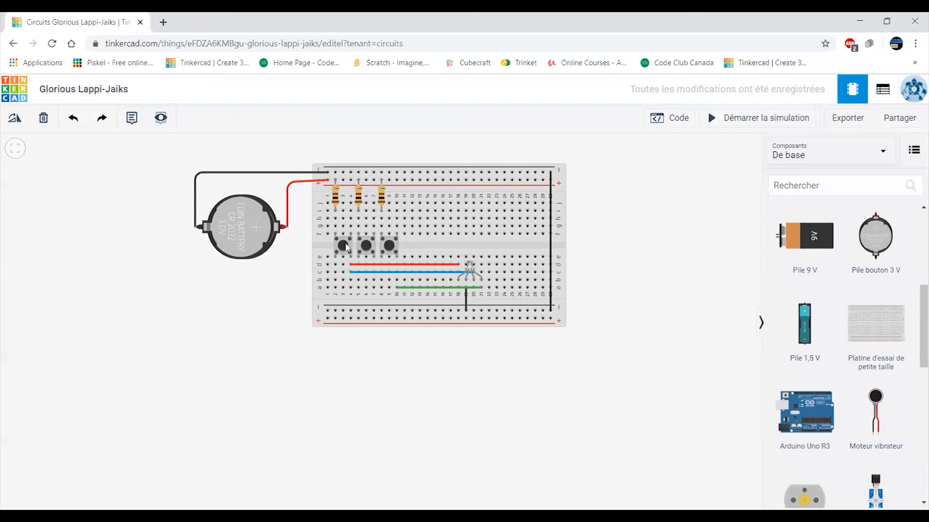
left_click_drag(532, 406, 556, 317)
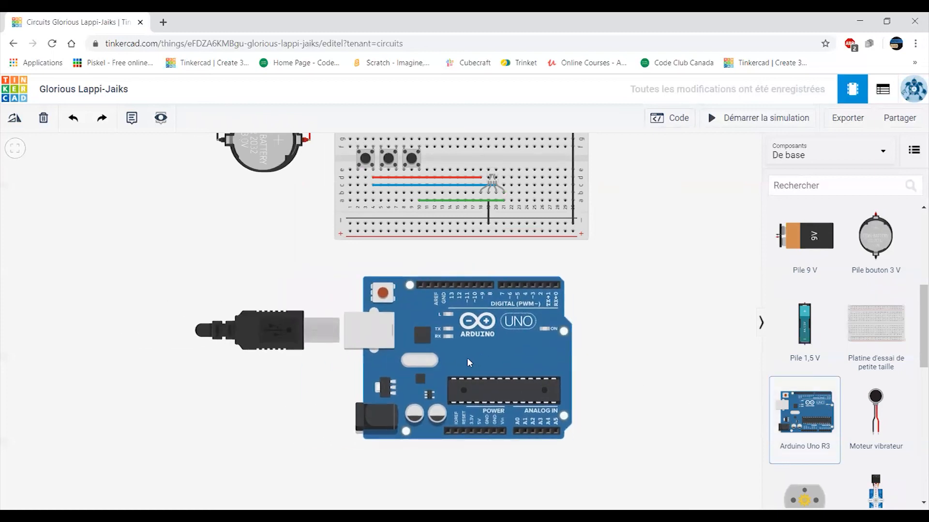
left_click(466, 358)
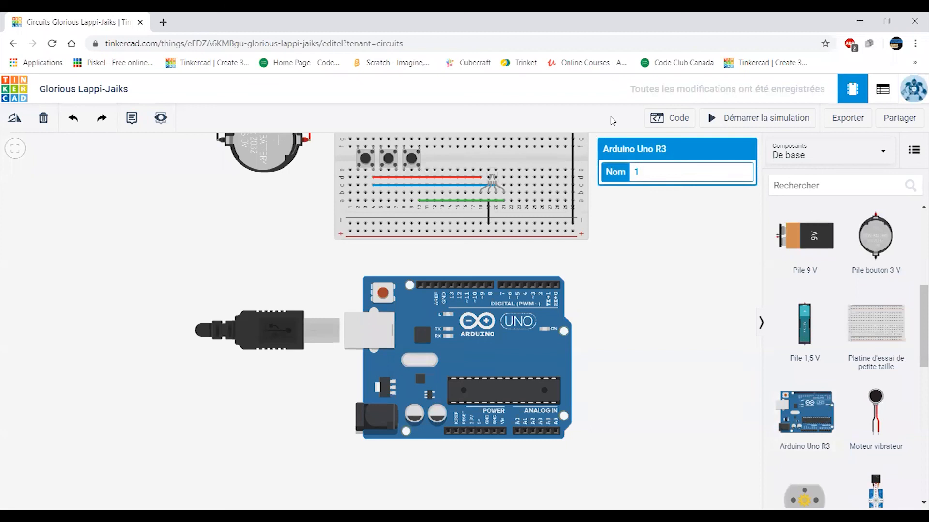